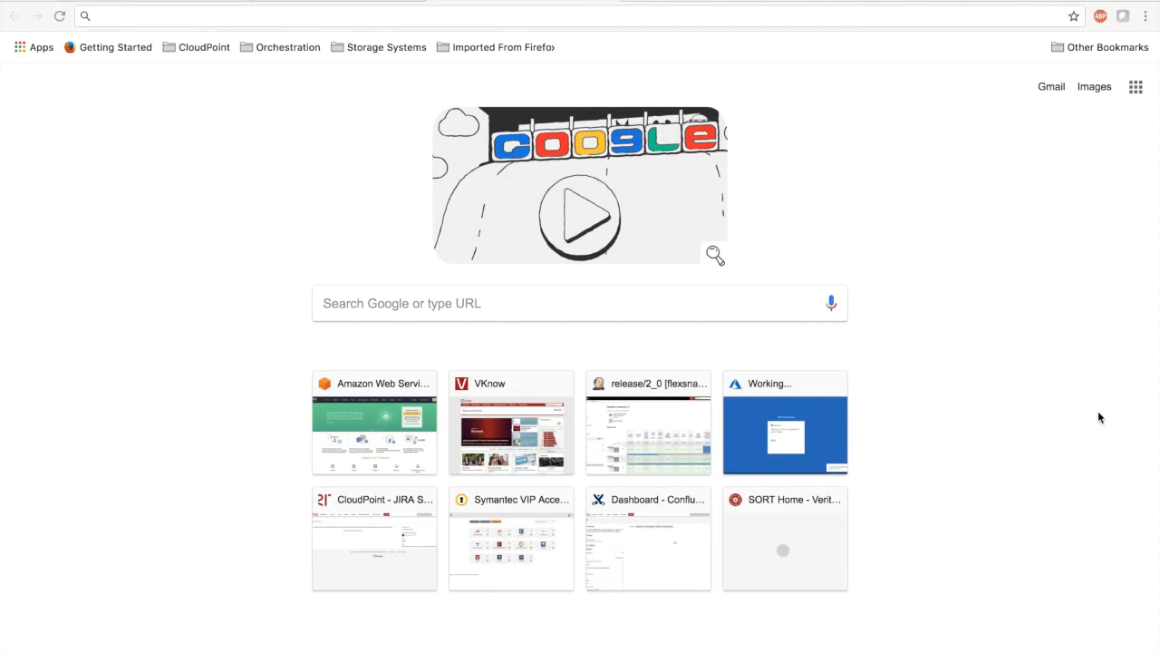
Open the Veritas CloudPoint download page at veritas.com/getcloudpoint
{"action": "left_click", "coordinate": [1099, 413]}
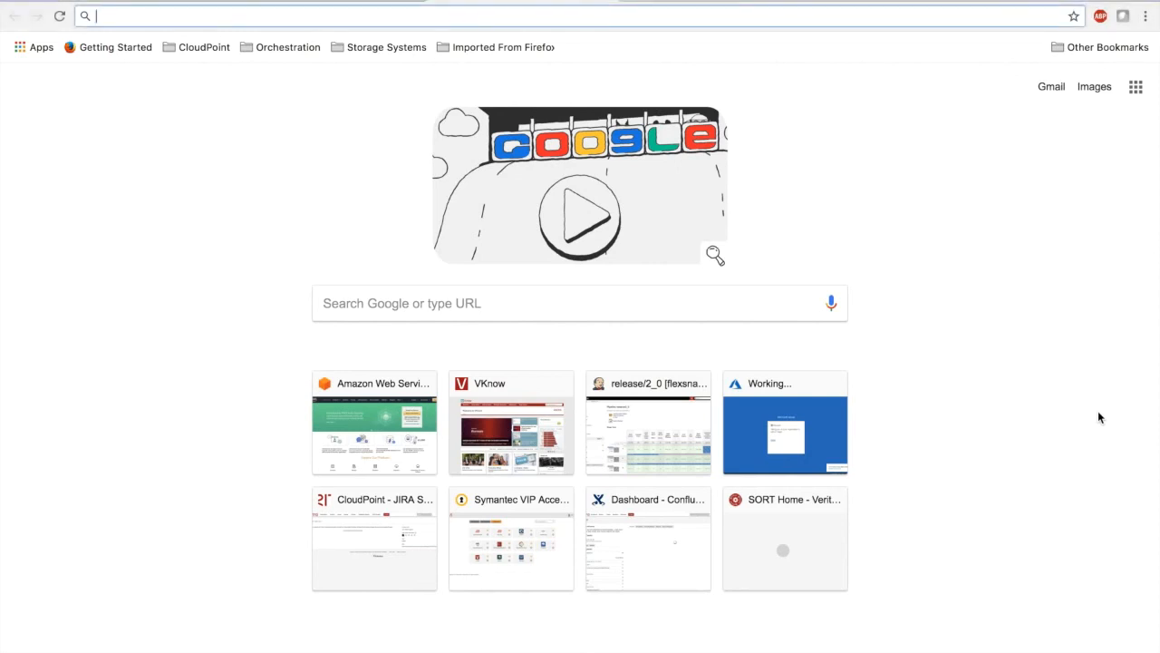
{"action": "type", "text": "veritas.c"}
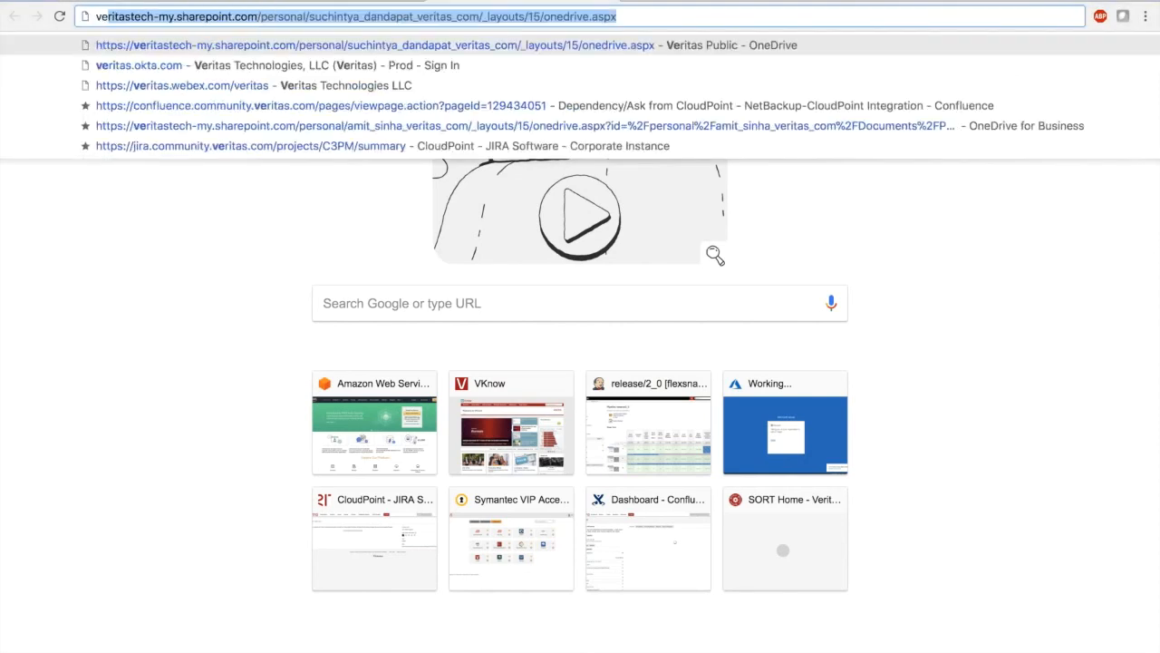
{"action": "type", "text": "om/get"}
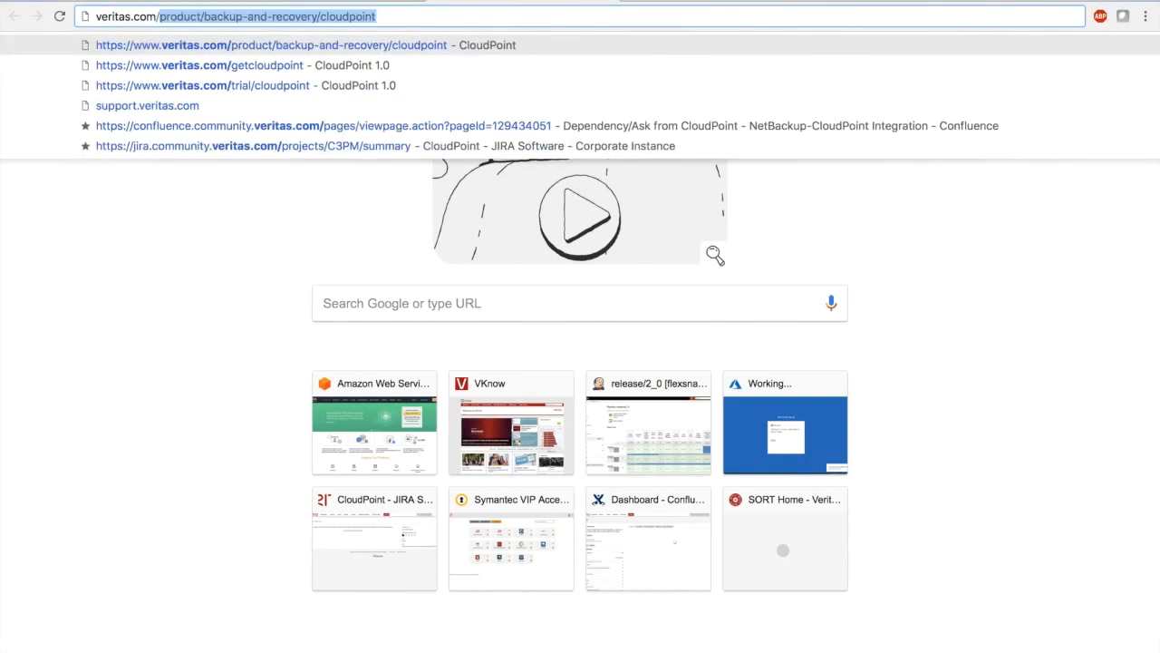
{"action": "key", "text": "Return"}
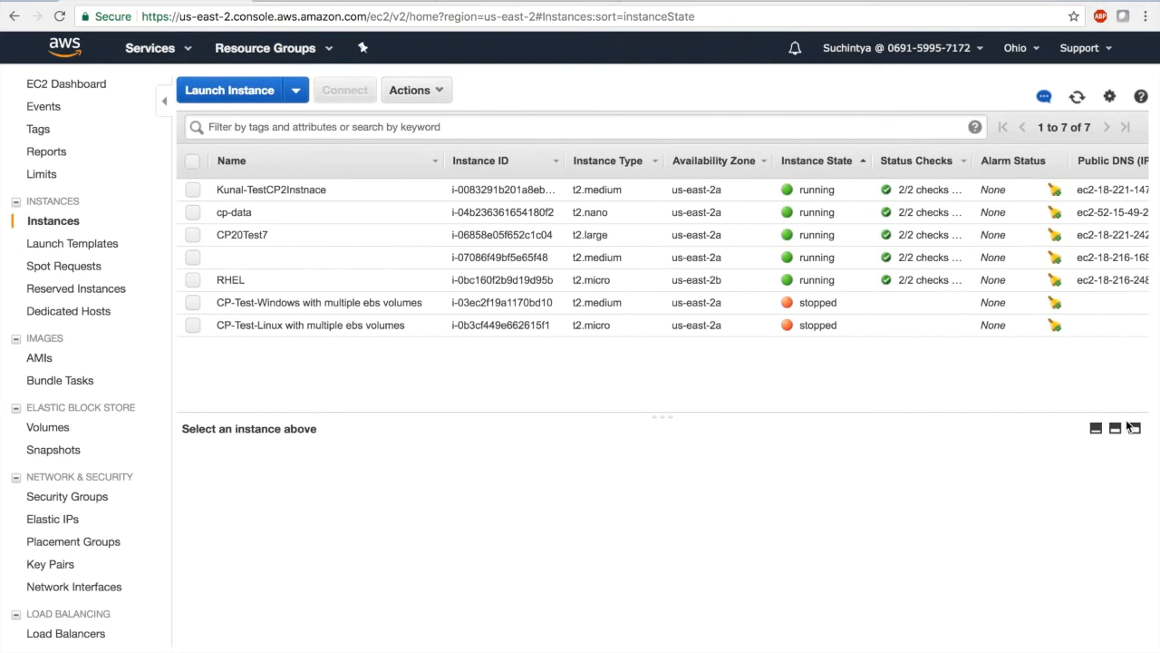
Start launching a new EC2 instance from the Ubuntu Server 16.04 LTS (HVM), SSD Volume Type image
{"action": "left_click", "coordinate": [215, 91]}
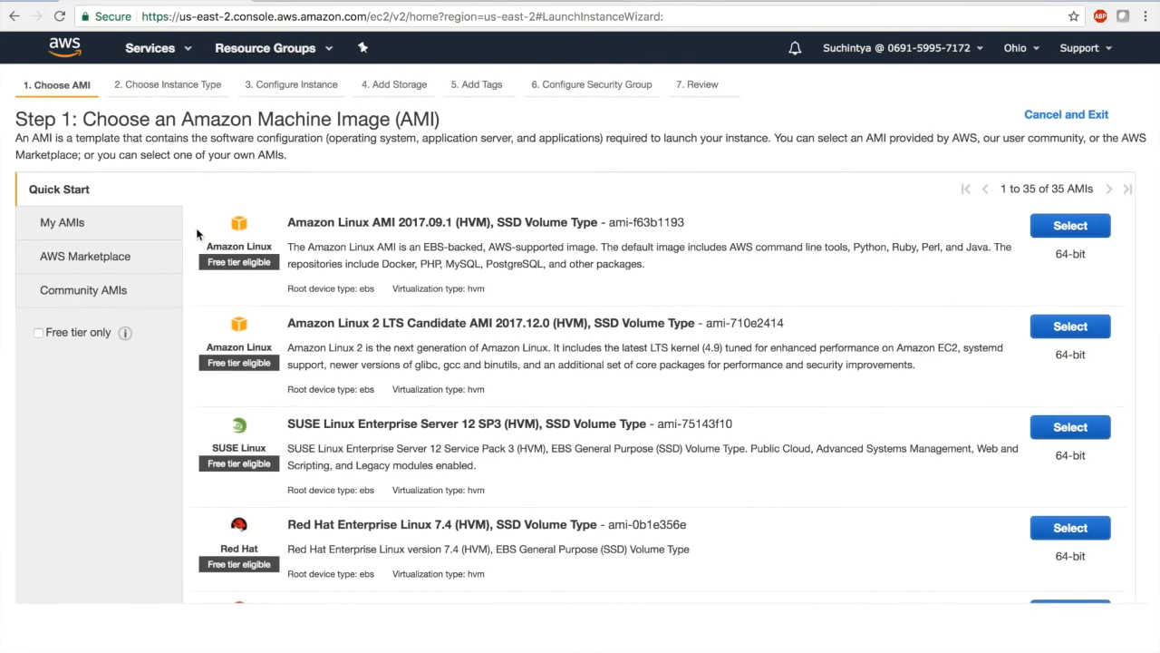
{"action": "scroll", "coordinate": [196, 228], "scroll_direction": "down", "scroll_amount": 3}
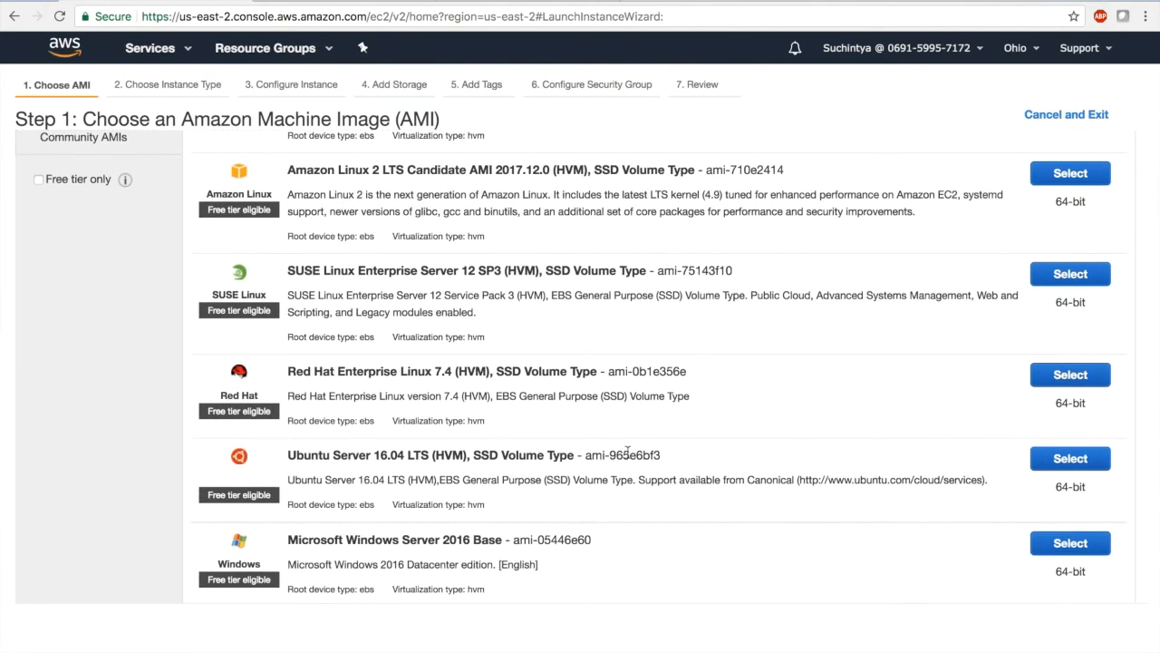
{"action": "left_click", "coordinate": [1070, 459]}
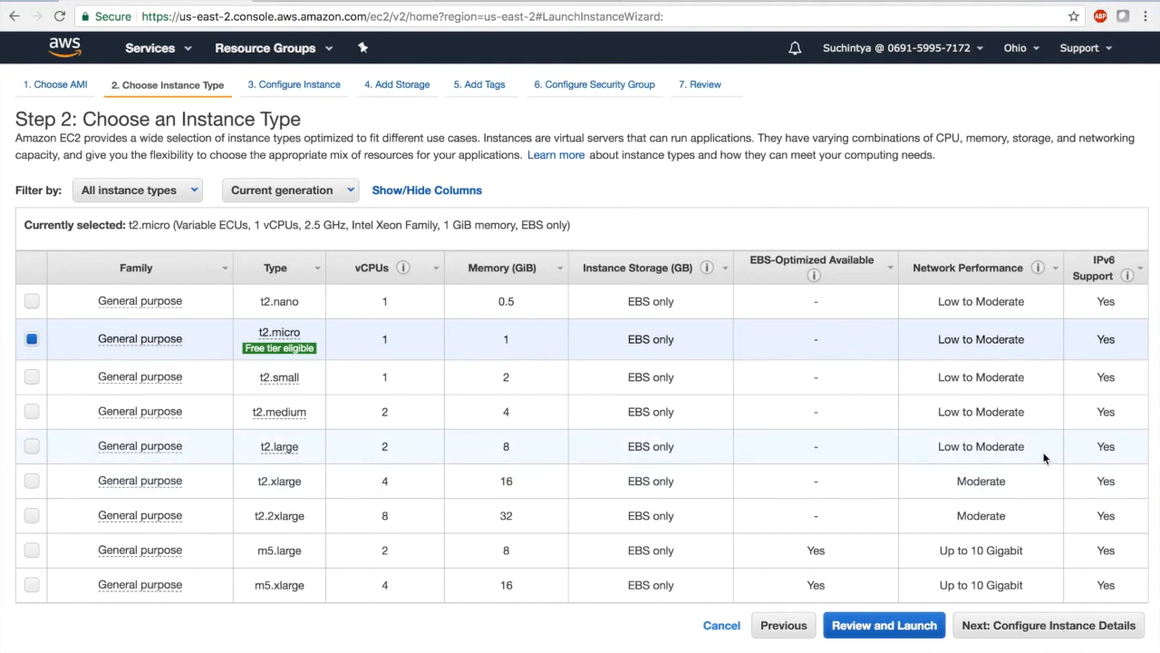
Choose the t2.large instance type and enable protection against accidental termination, continuing to the storage settings
{"action": "left_click", "coordinate": [1044, 458]}
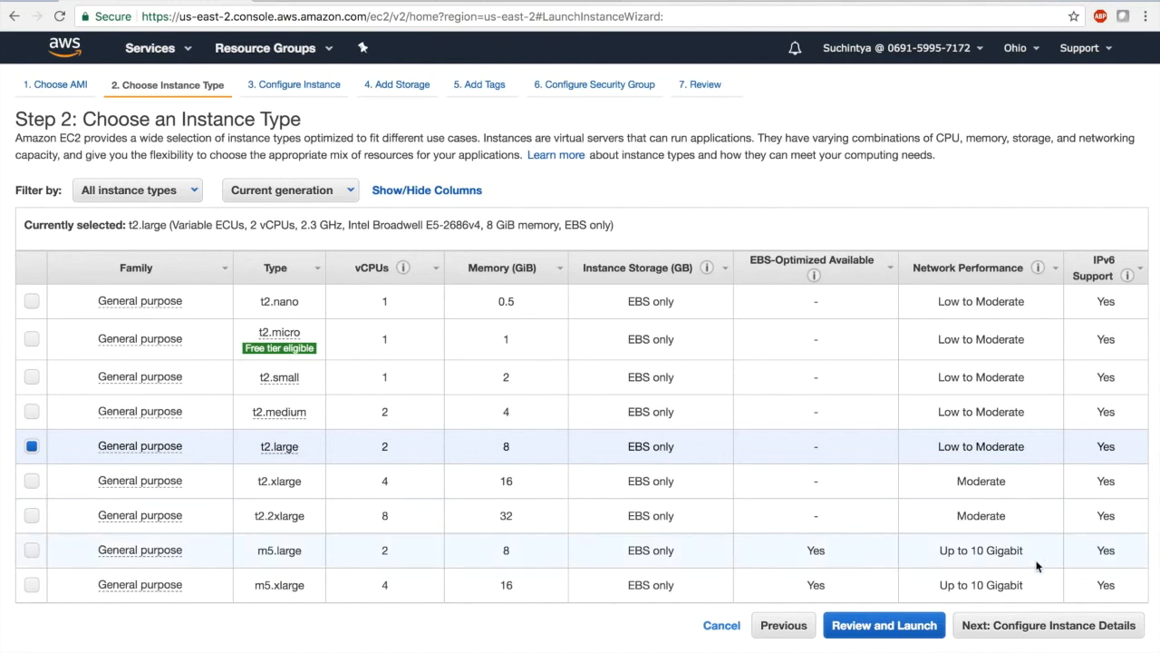
{"action": "left_click", "coordinate": [1041, 627]}
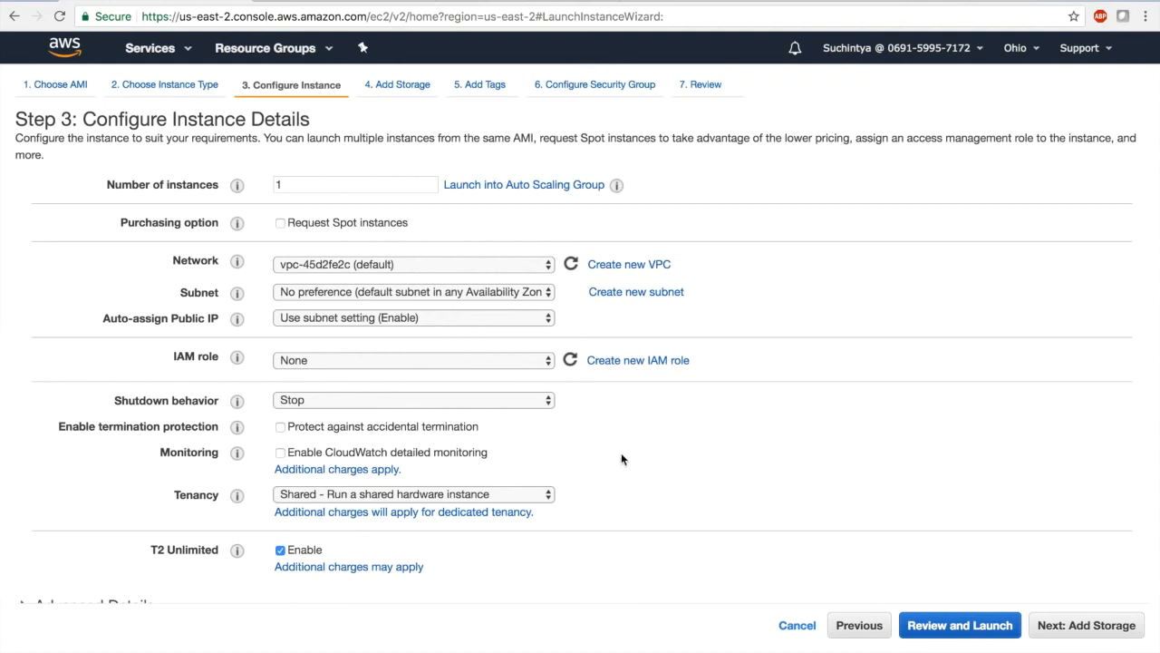
{"action": "left_click", "coordinate": [281, 427]}
{"action": "left_click", "coordinate": [1092, 632]}
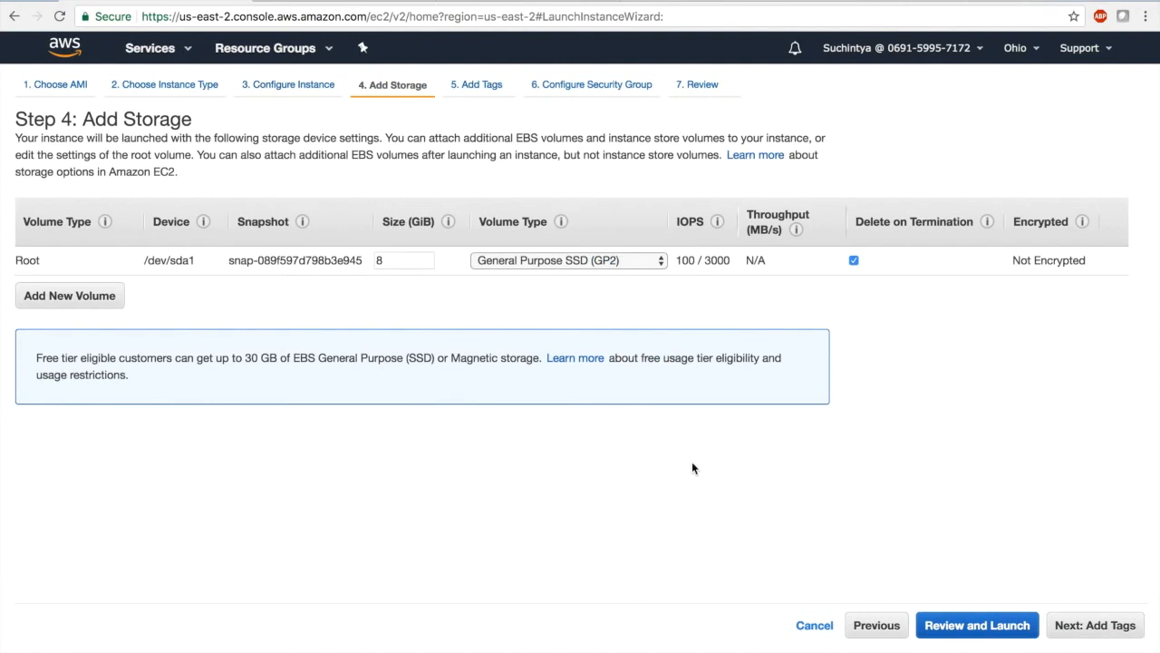
Set the root volume's size to 15 GiB
{"action": "double_click", "coordinate": [397, 262]}
{"action": "type", "text": "15"}
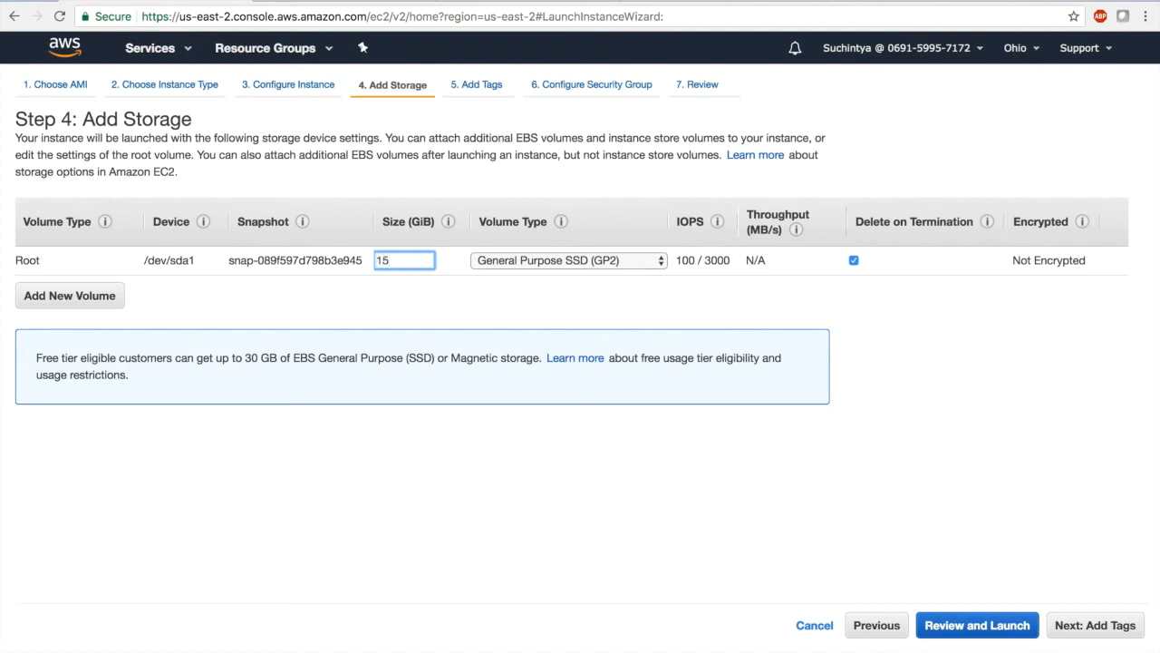
{"action": "key", "text": "Tab"}
{"action": "key", "text": "Tab"}
{"action": "key", "text": "Tab"}
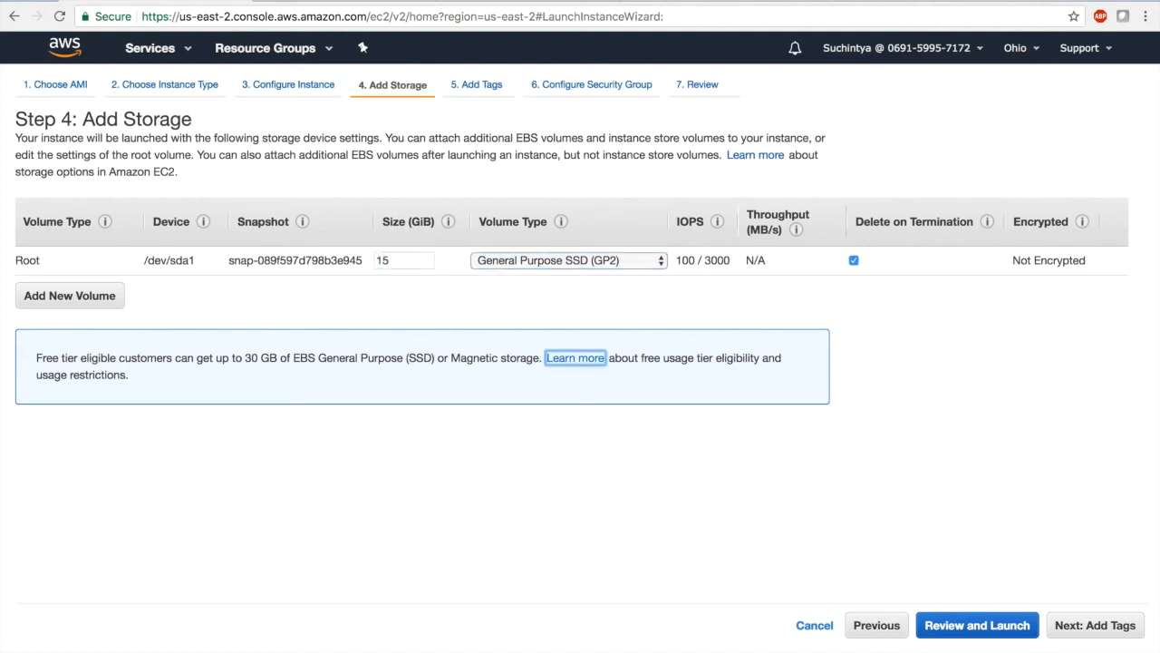
Add a 50 GiB General Purpose SSD EBS volume that is deleted on termination, and continue to the tags
{"action": "left_click", "coordinate": [107, 296]}
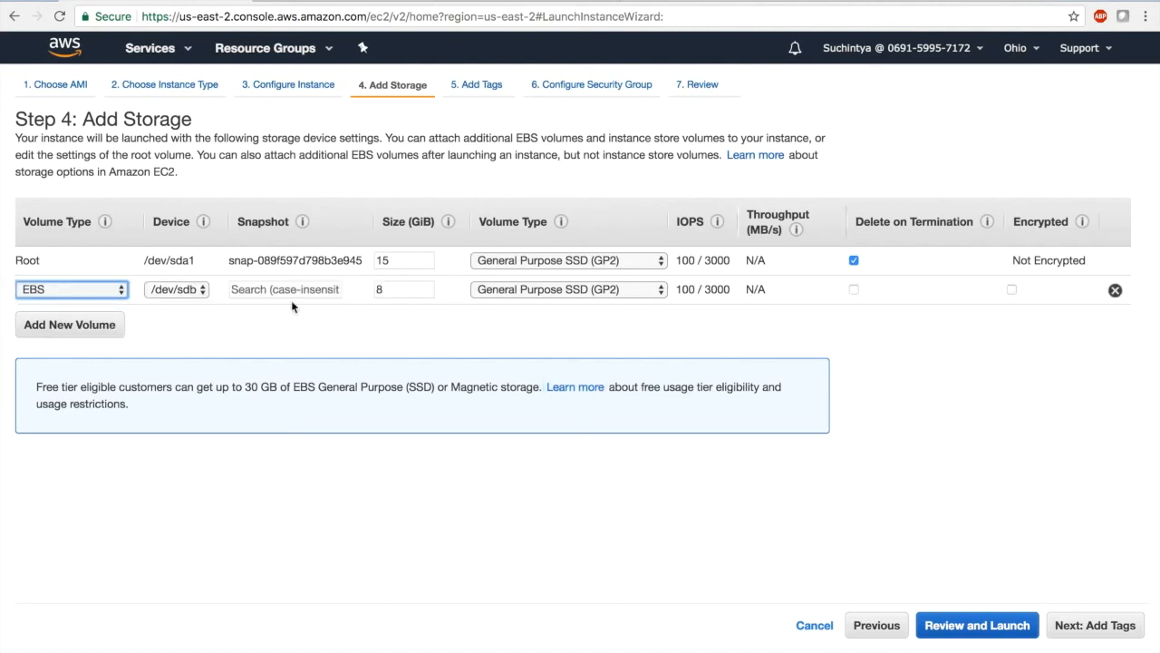
{"action": "double_click", "coordinate": [407, 290]}
{"action": "type", "text": "50"}
{"action": "key", "text": "Tab"}
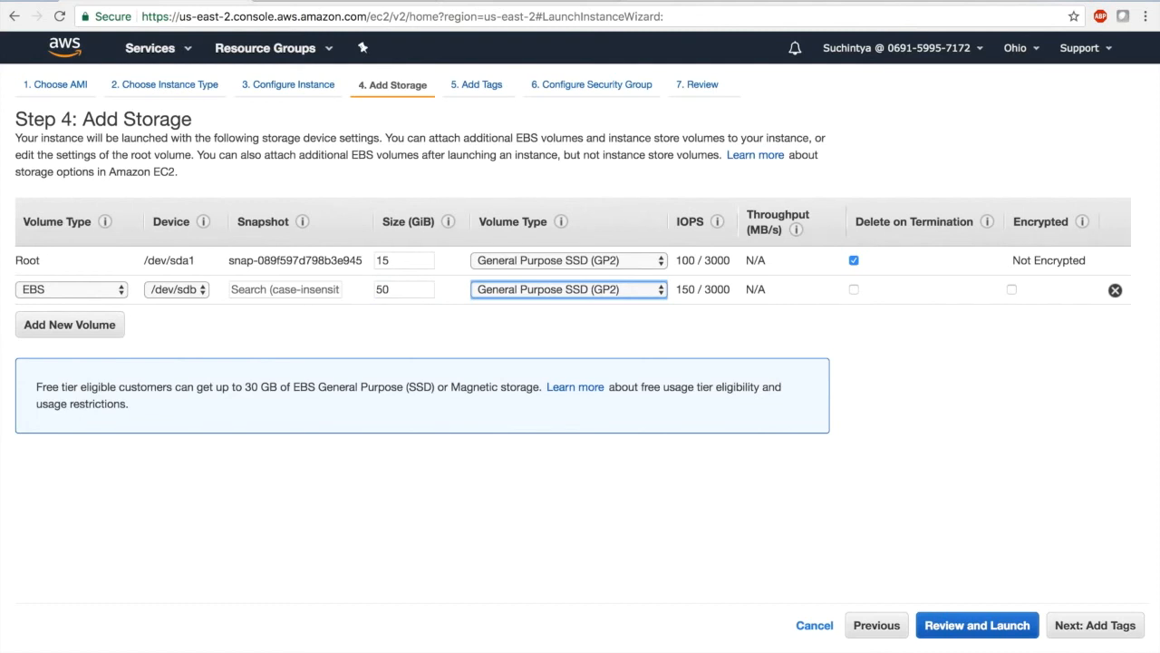
{"action": "left_click", "coordinate": [853, 290]}
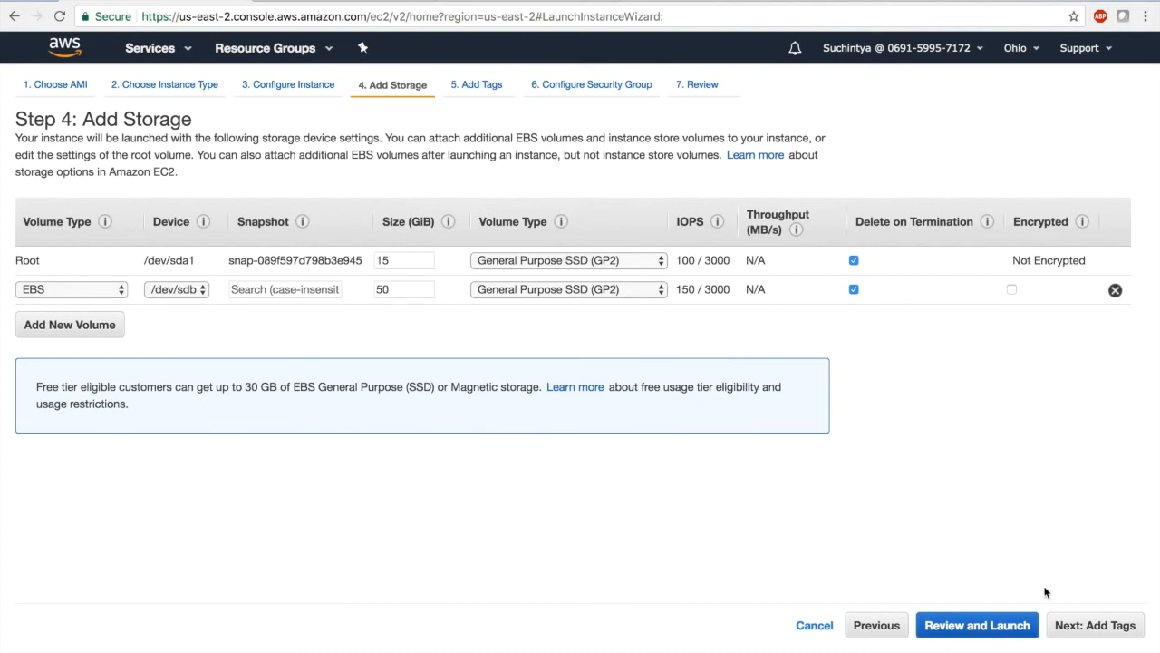
{"action": "left_click", "coordinate": [1095, 626]}
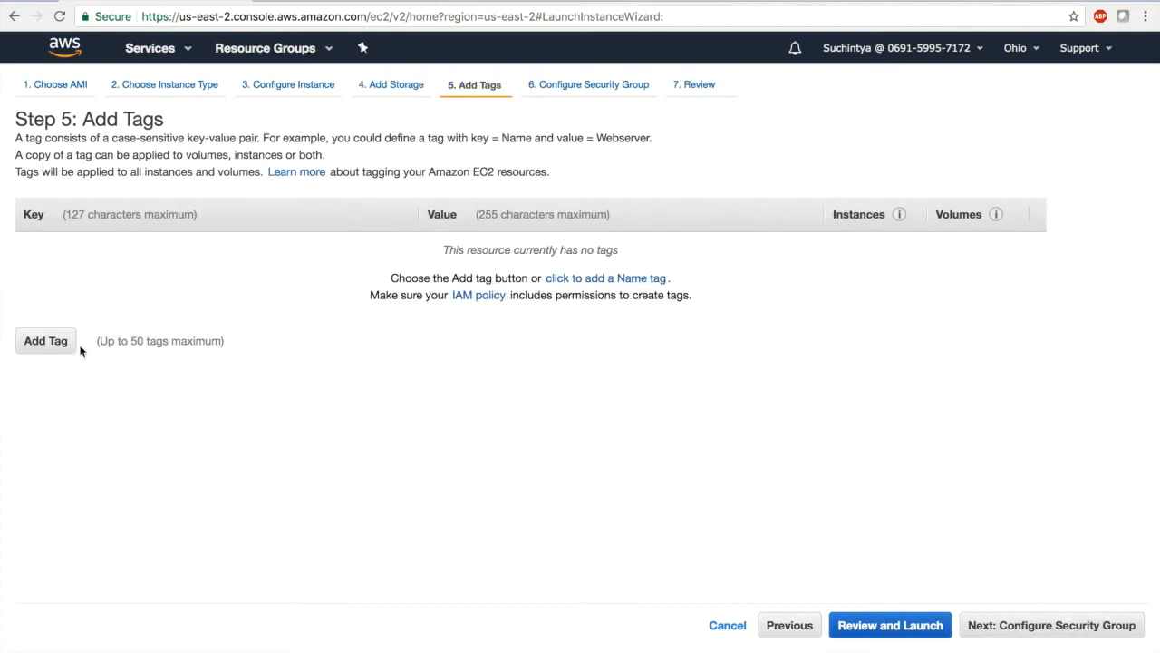
Add a tag with key Name and value AWSDemoInstall, and continue to the security group configuration
{"action": "left_click", "coordinate": [51, 342]}
{"action": "type", "text": "Nam"}
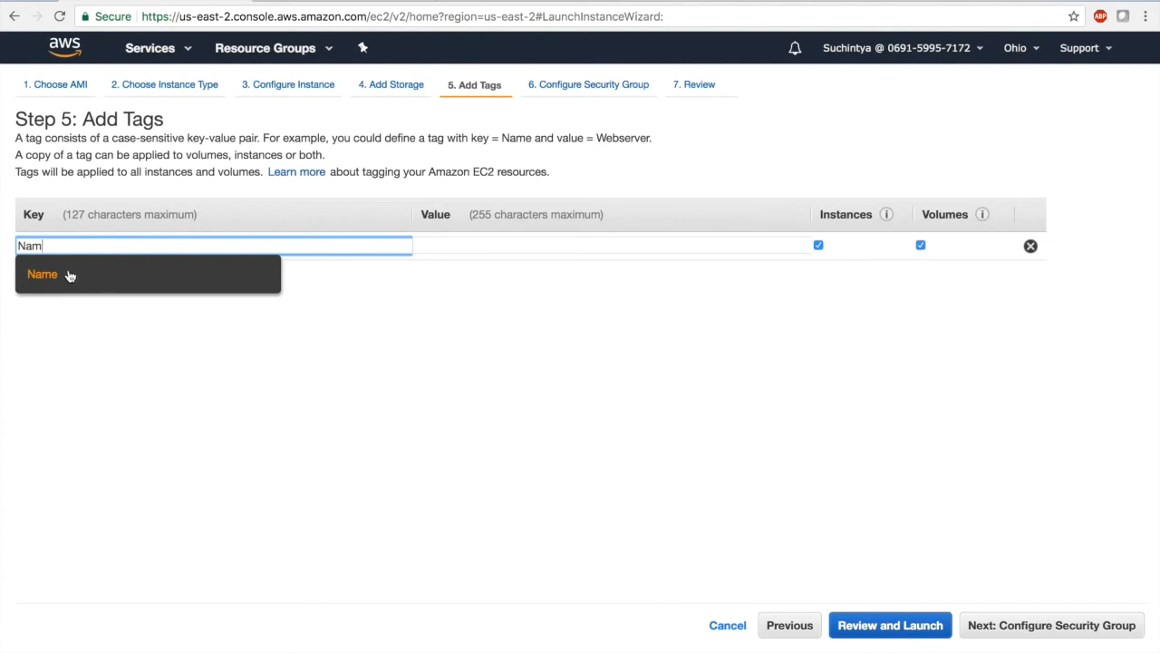
{"action": "left_click", "coordinate": [73, 273]}
{"action": "left_click", "coordinate": [519, 243]}
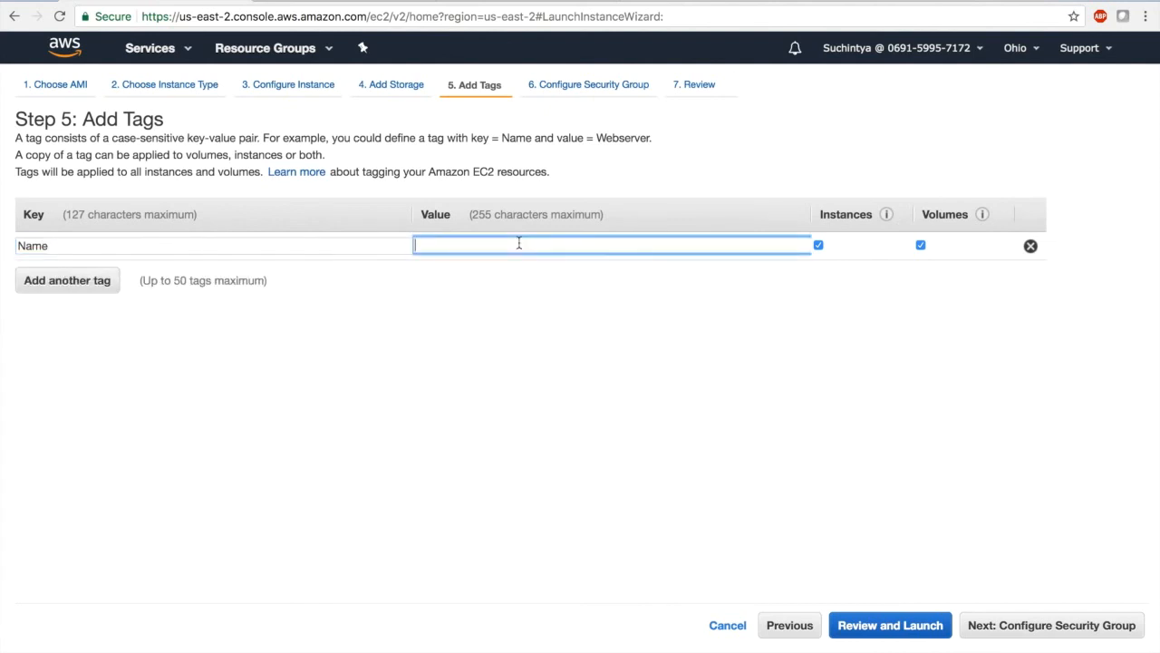
{"action": "type", "text": "AWSDemoInstall"}
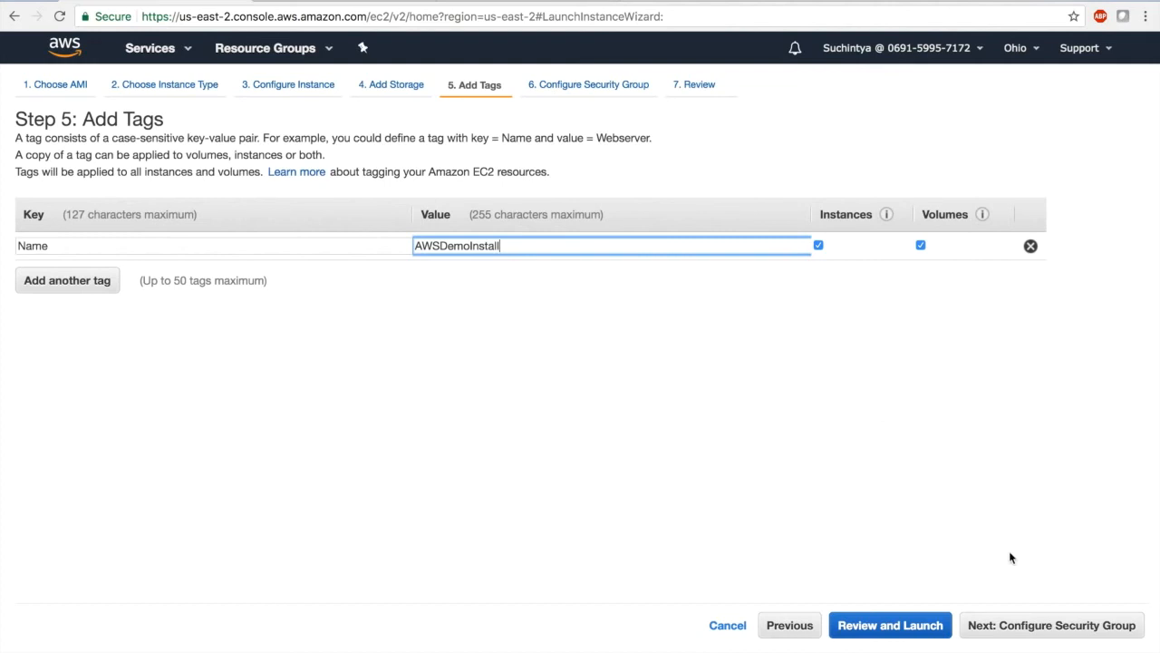
{"action": "left_click", "coordinate": [1034, 626]}
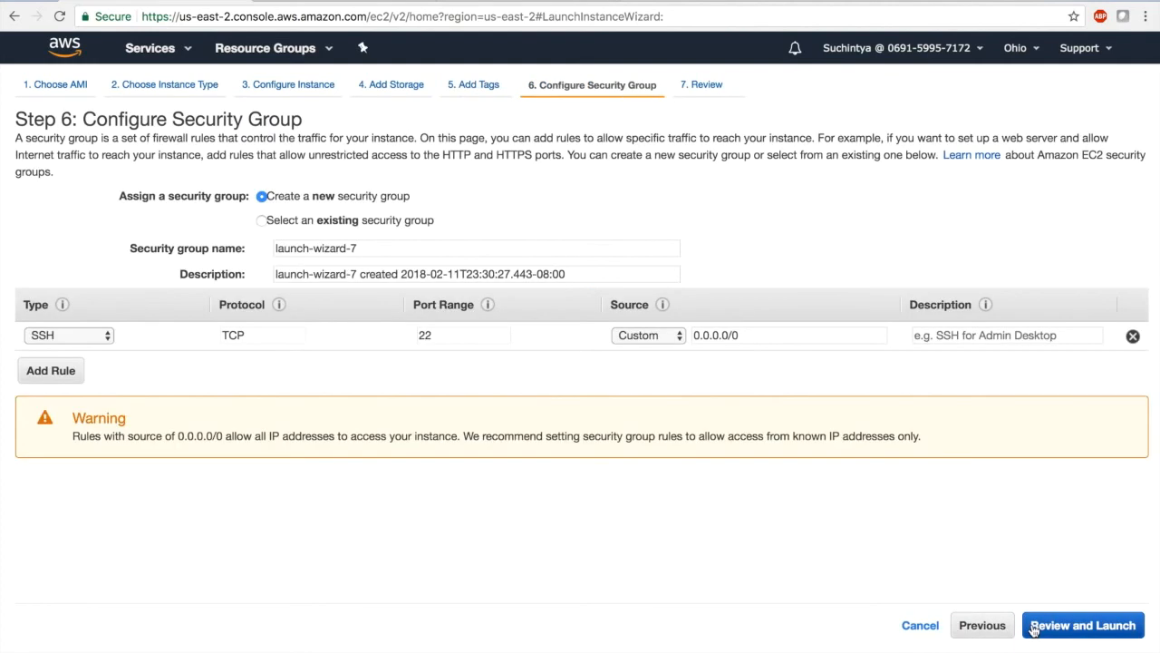
Name the new security group cloudpoint-sg and set its description to "security group for cloudpoint"
{"action": "left_click", "coordinate": [389, 246]}
{"action": "key", "text": "BackSpace"}
{"action": "key", "text": "BackSpace"}
{"action": "key", "text": "BackSpace"}
{"action": "key", "text": "BackSpace"}
{"action": "key", "text": "BackSpace"}
{"action": "key", "text": "BackSpace"}
{"action": "key", "text": "BackSpace"}
{"action": "key", "text": "BackSpace"}
{"action": "key", "text": "BackSpace"}
{"action": "key", "text": "BackSpace"}
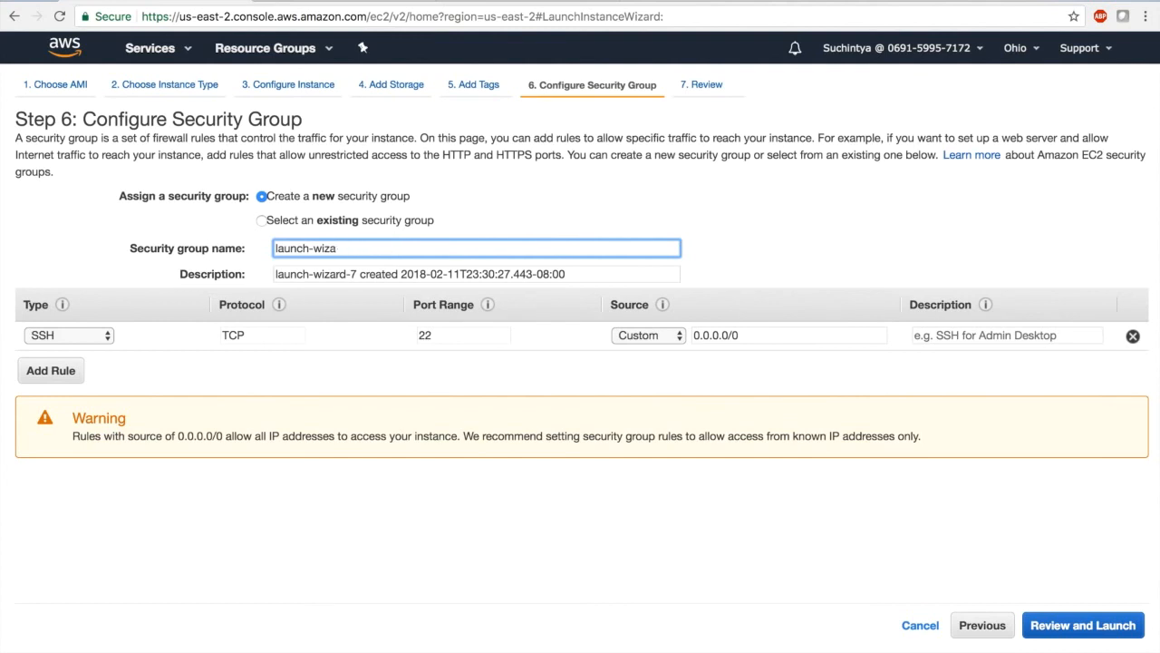
{"action": "key", "text": "BackSpace"}
{"action": "key", "text": "BackSpace"}
{"action": "key", "text": "BackSpace"}
{"action": "key", "text": "BackSpace"}
{"action": "key", "text": "BackSpace"}
{"action": "type", "text": "cloudpoint-sg"}
{"action": "key", "text": "Tab"}
{"action": "type", "text": "sec"}
{"action": "type", "text": "u"}
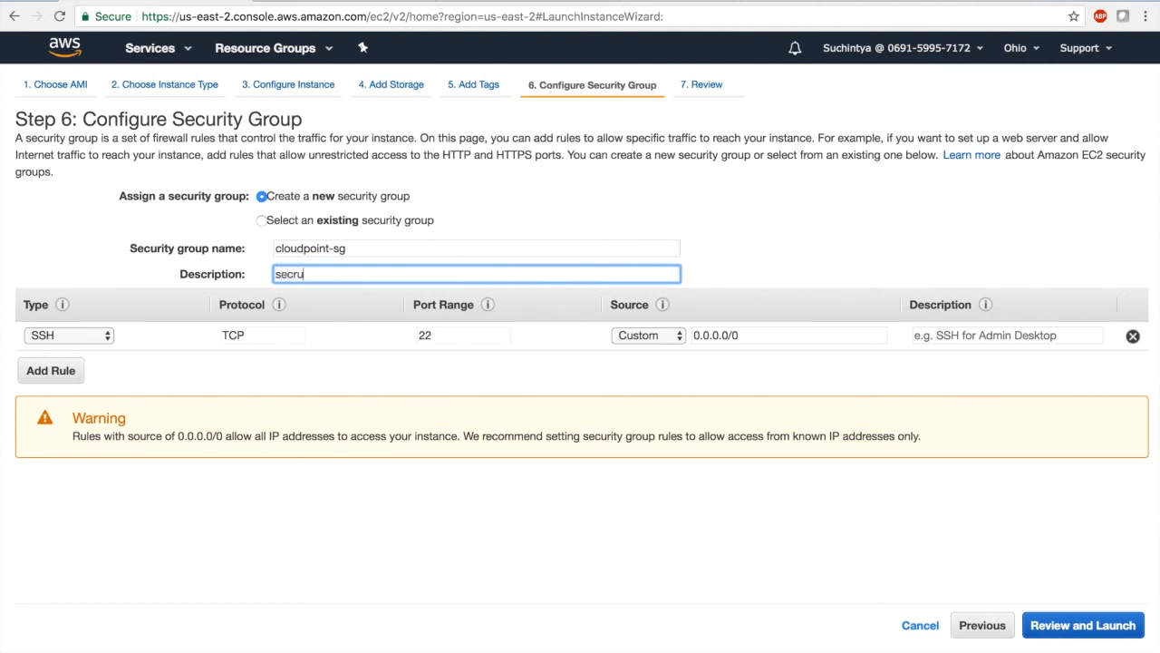
{"action": "type", "text": "rity group for cloudpoint"}
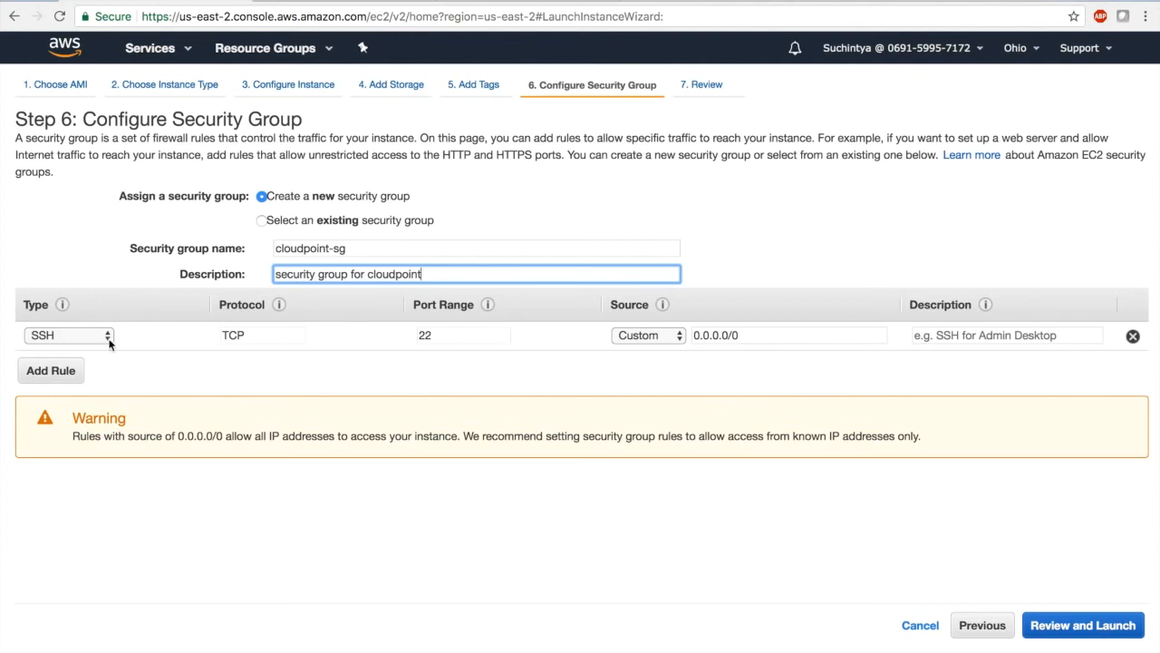
Add an HTTPS rule to the security group with its source set to Anywhere
{"action": "left_click", "coordinate": [28, 375]}
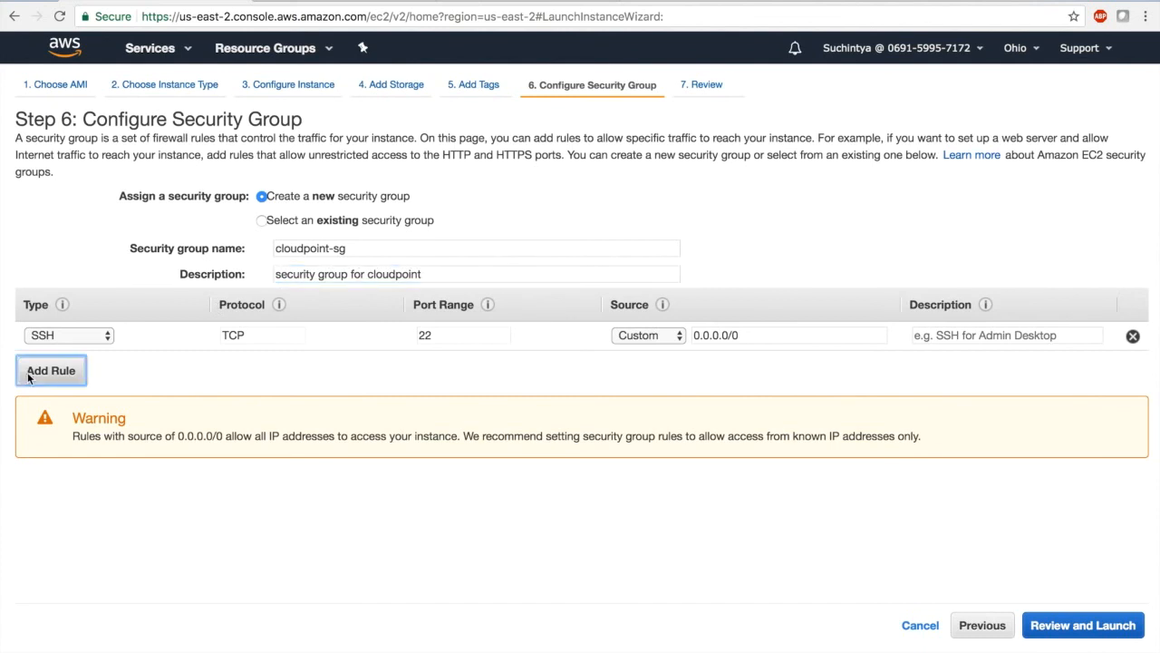
{"action": "left_click", "coordinate": [61, 364]}
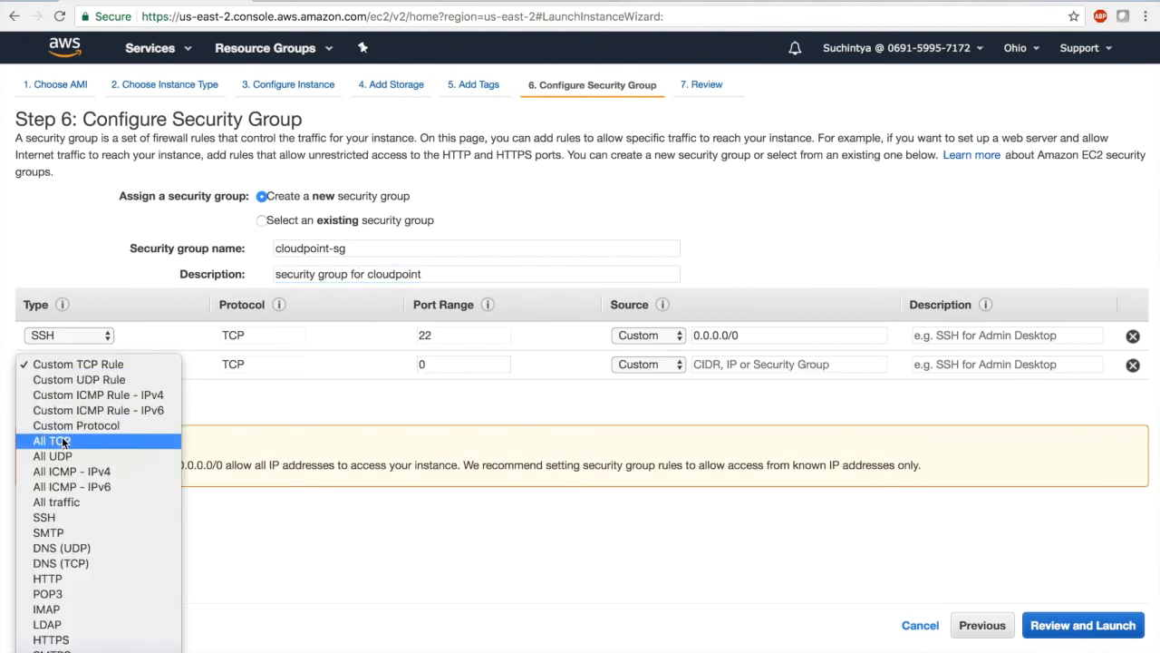
{"action": "left_click", "coordinate": [73, 639]}
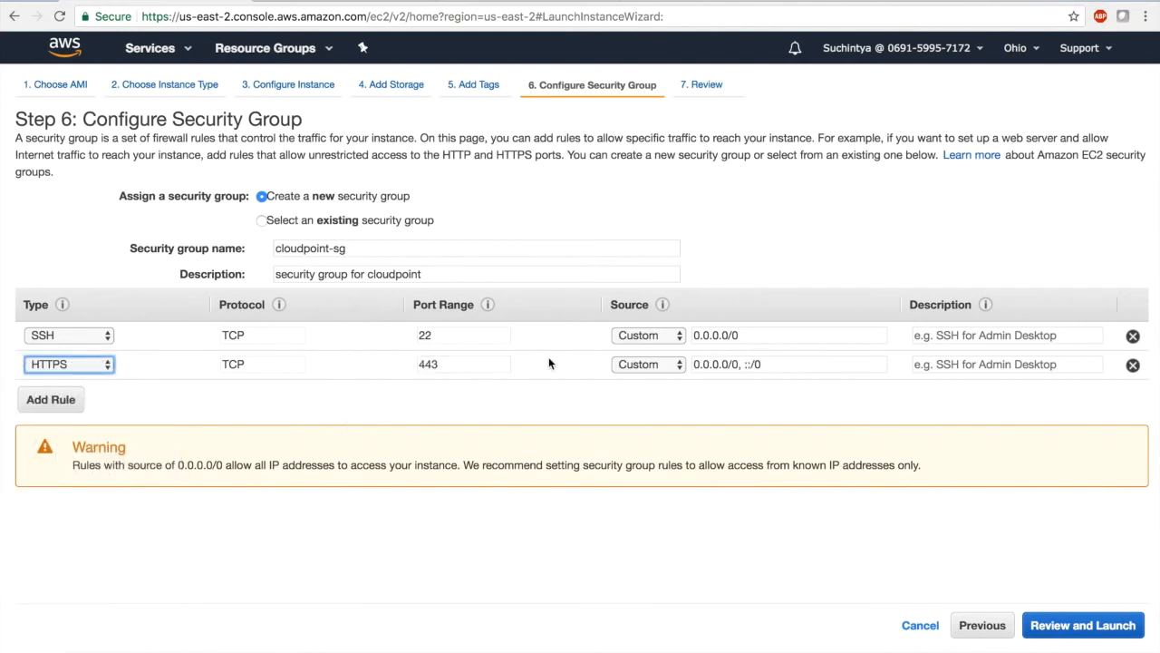
{"action": "left_click", "coordinate": [627, 365]}
{"action": "left_click", "coordinate": [630, 381]}
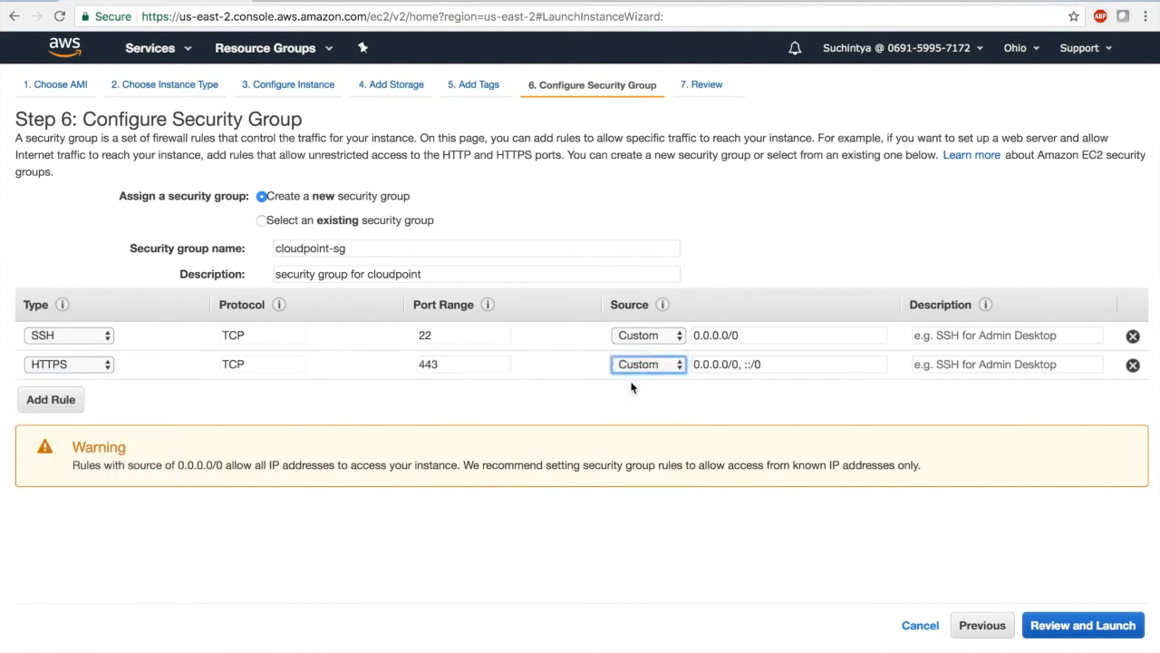
Add a custom TCP rule for port 5671 from Anywhere with the description rabbitmq, and proceed to the launch review
{"action": "left_click", "coordinate": [71, 404]}
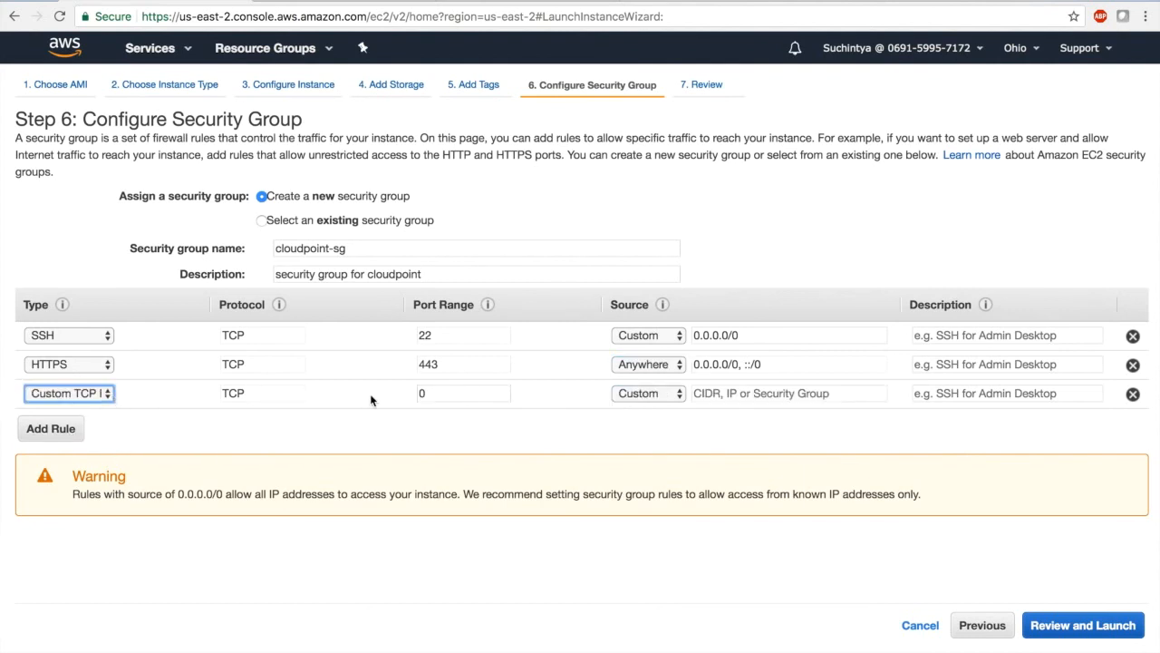
{"action": "left_click", "coordinate": [446, 389]}
{"action": "type", "text": "5671"}
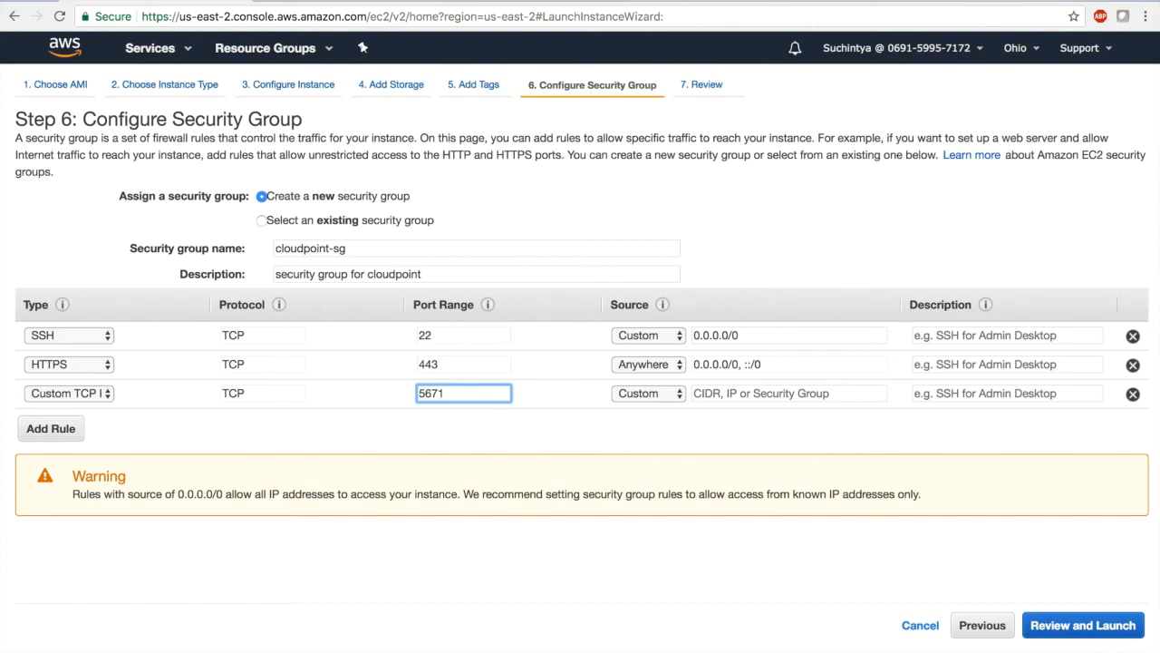
{"action": "key", "text": "Tab"}
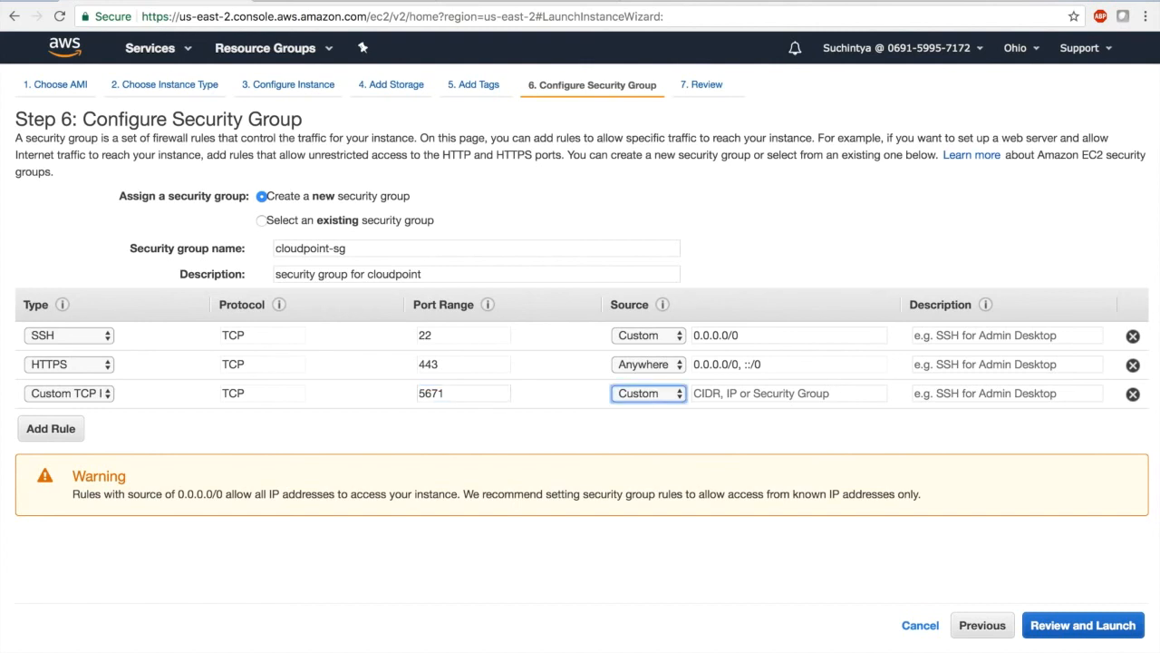
{"action": "left_click", "coordinate": [666, 395]}
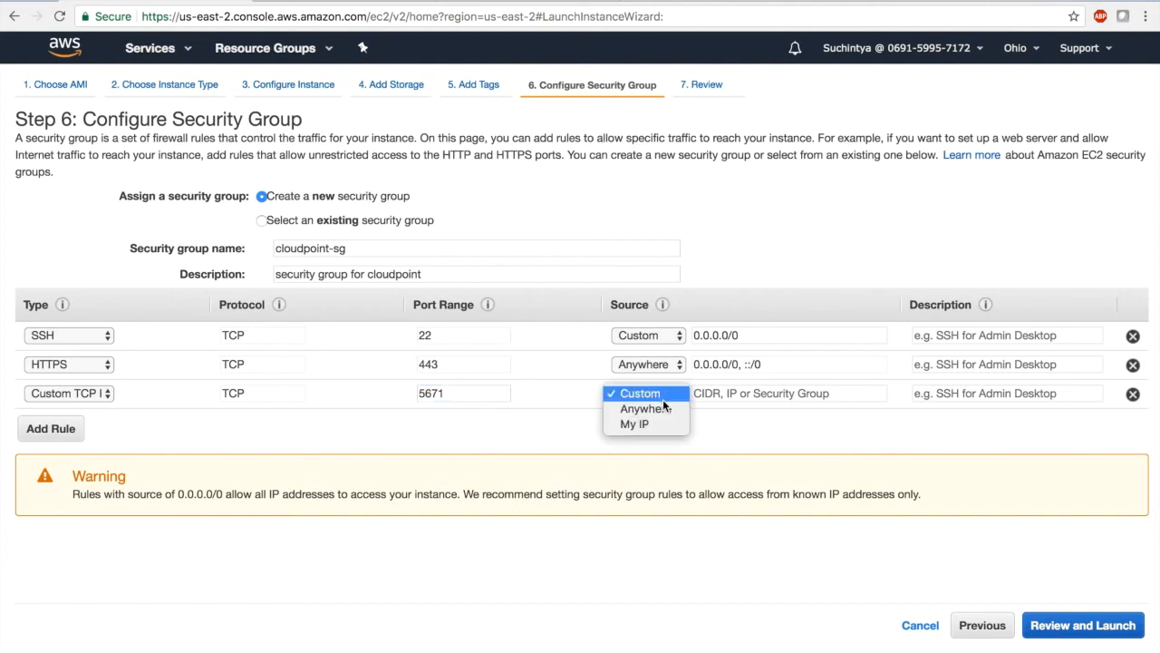
{"action": "left_click", "coordinate": [661, 408]}
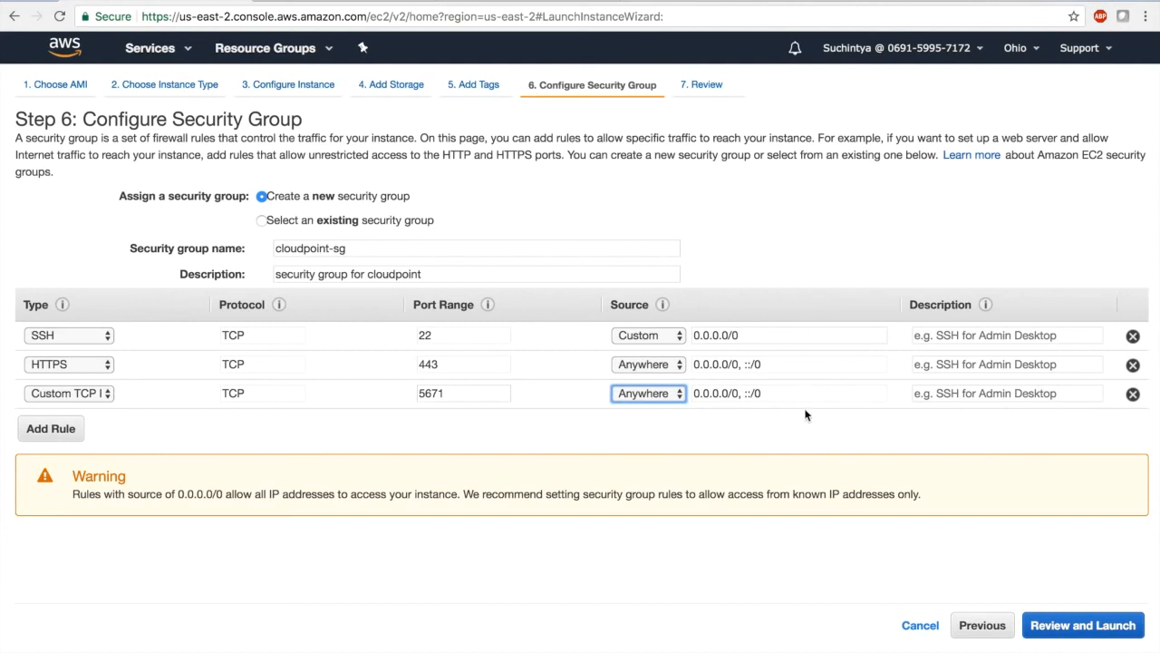
{"action": "left_click", "coordinate": [964, 393]}
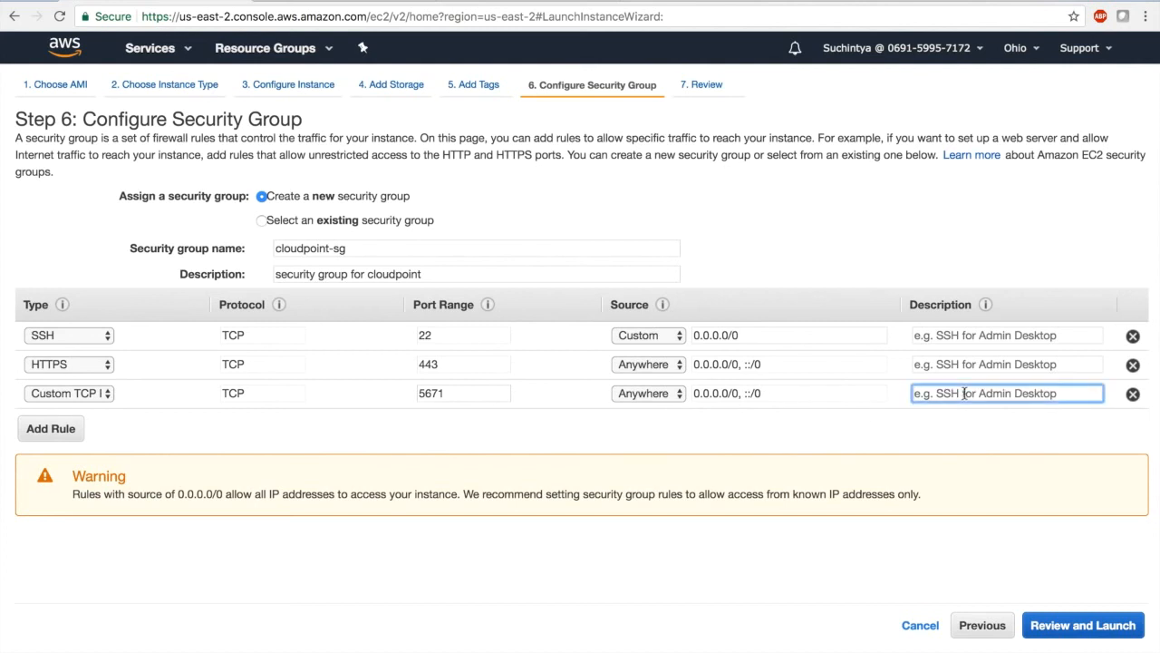
{"action": "type", "text": "rabbitmq"}
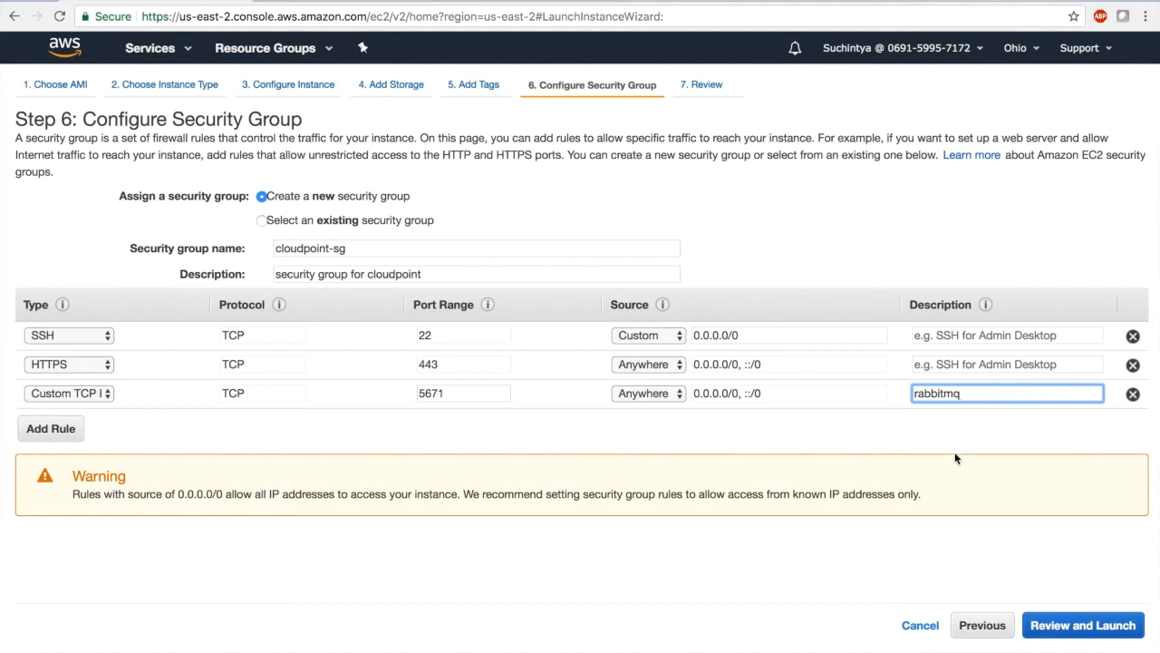
{"action": "left_click", "coordinate": [1066, 623]}
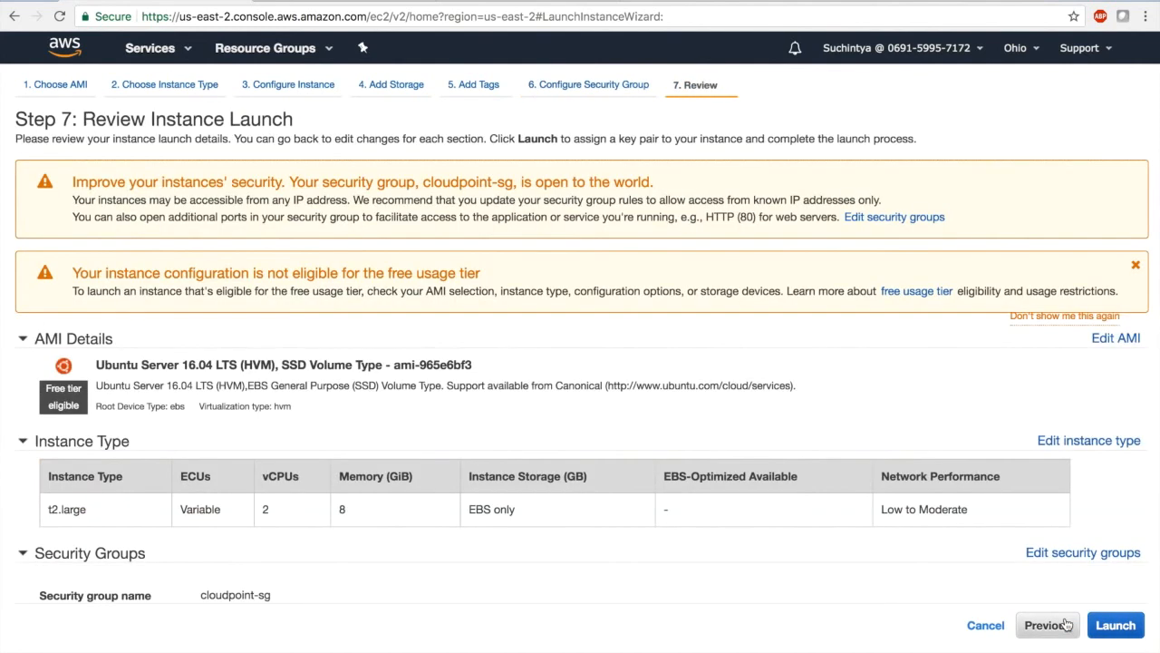
Review the instance settings and launch it with the existing key pair amzn-key-pair, acknowledging access to the private key file
{"action": "scroll", "coordinate": [1081, 513], "scroll_direction": "down", "scroll_amount": 5}
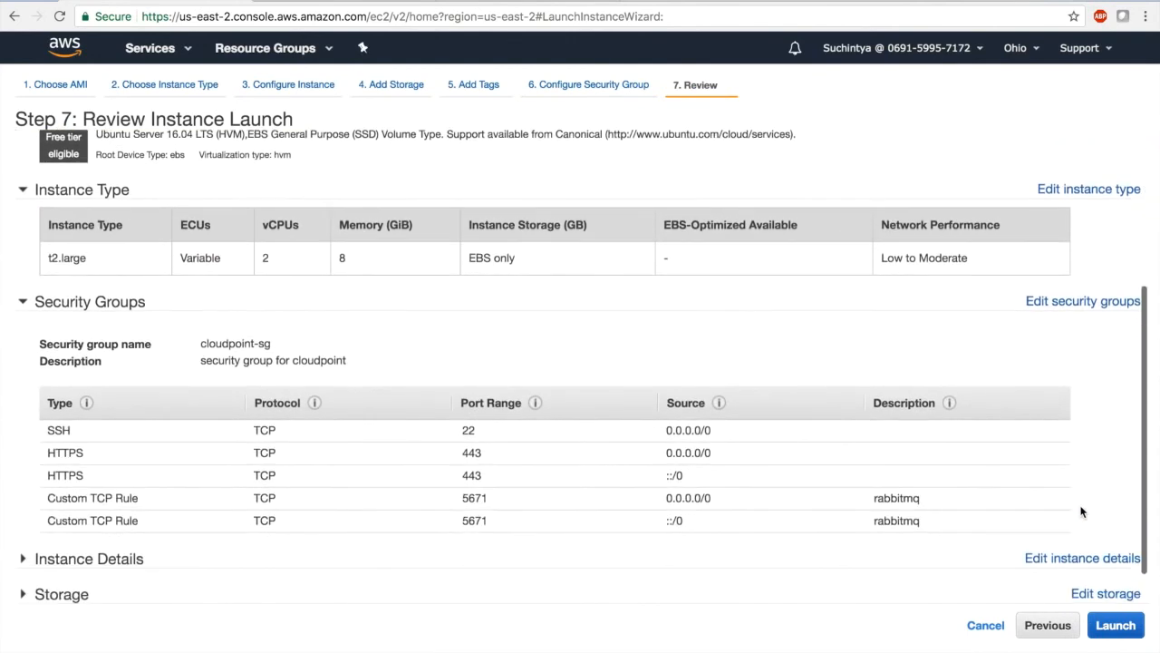
{"action": "scroll", "coordinate": [1081, 512], "scroll_direction": "up", "scroll_amount": 5}
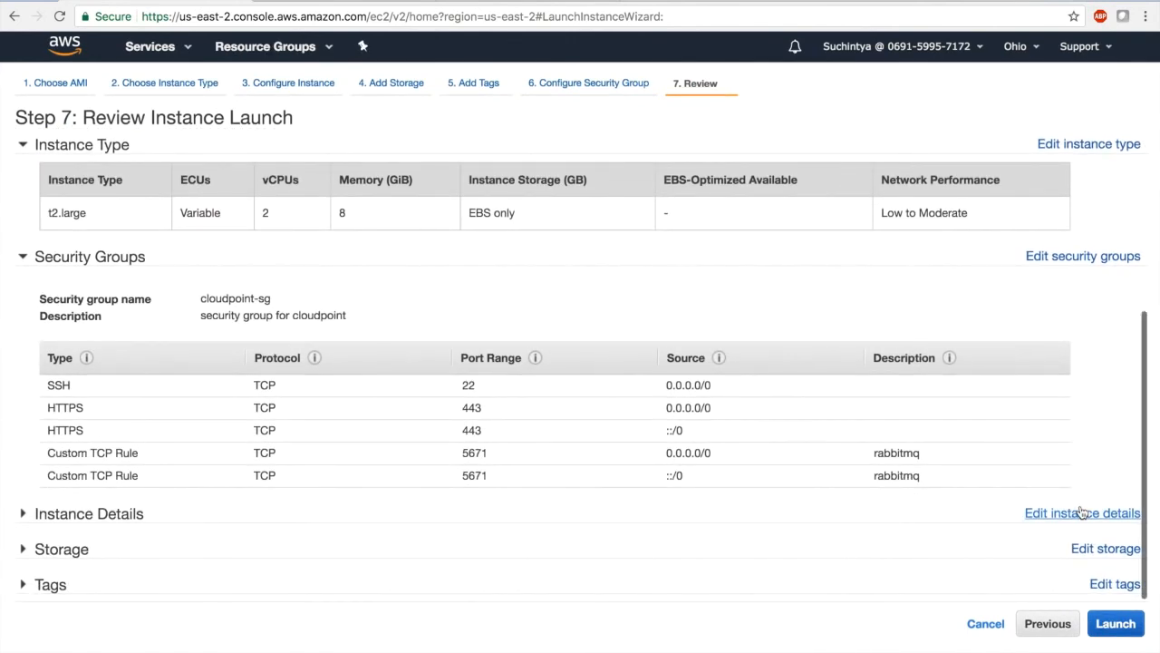
{"action": "left_click", "coordinate": [1124, 631]}
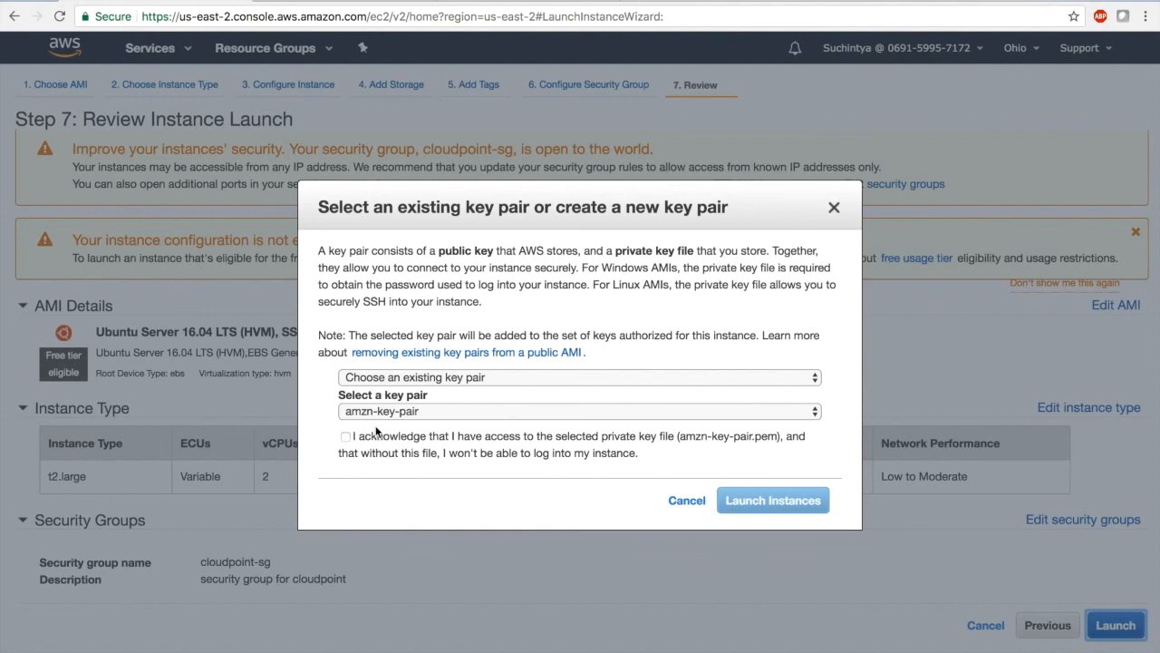
{"action": "left_click", "coordinate": [400, 377]}
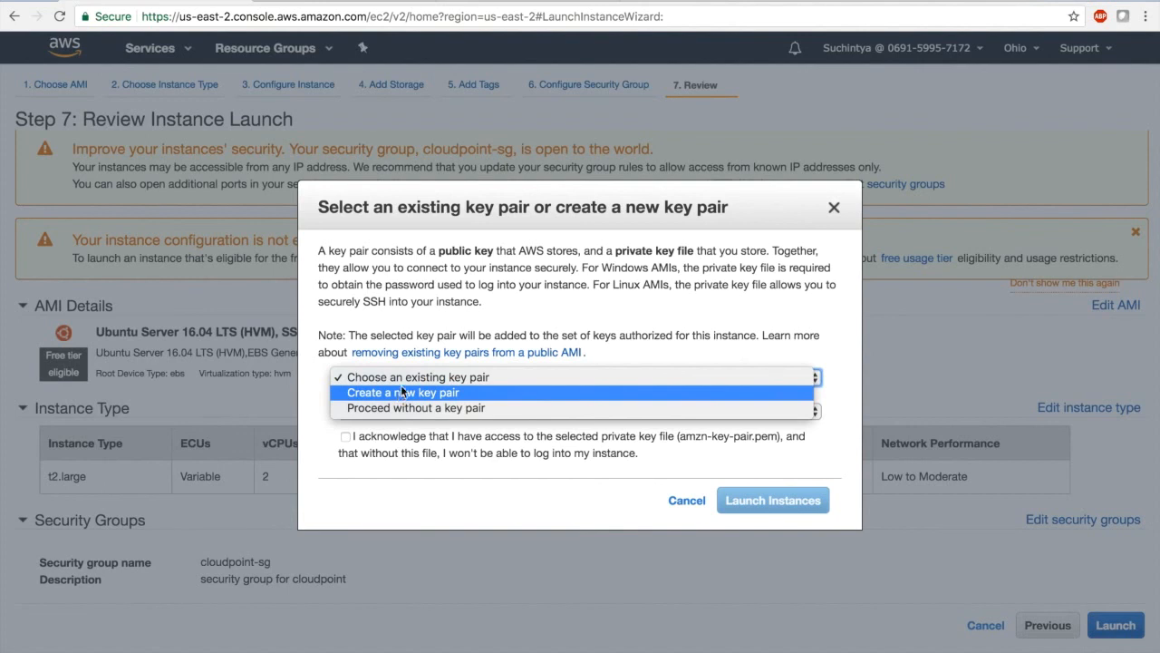
{"action": "left_click", "coordinate": [314, 368]}
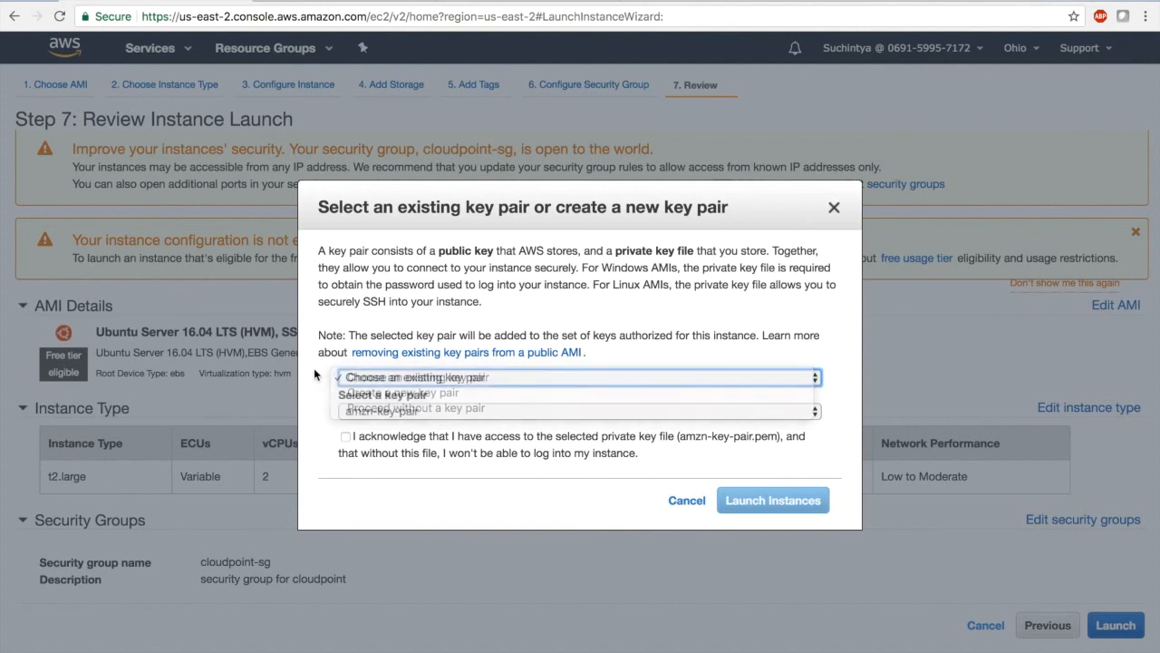
{"action": "left_click", "coordinate": [344, 436]}
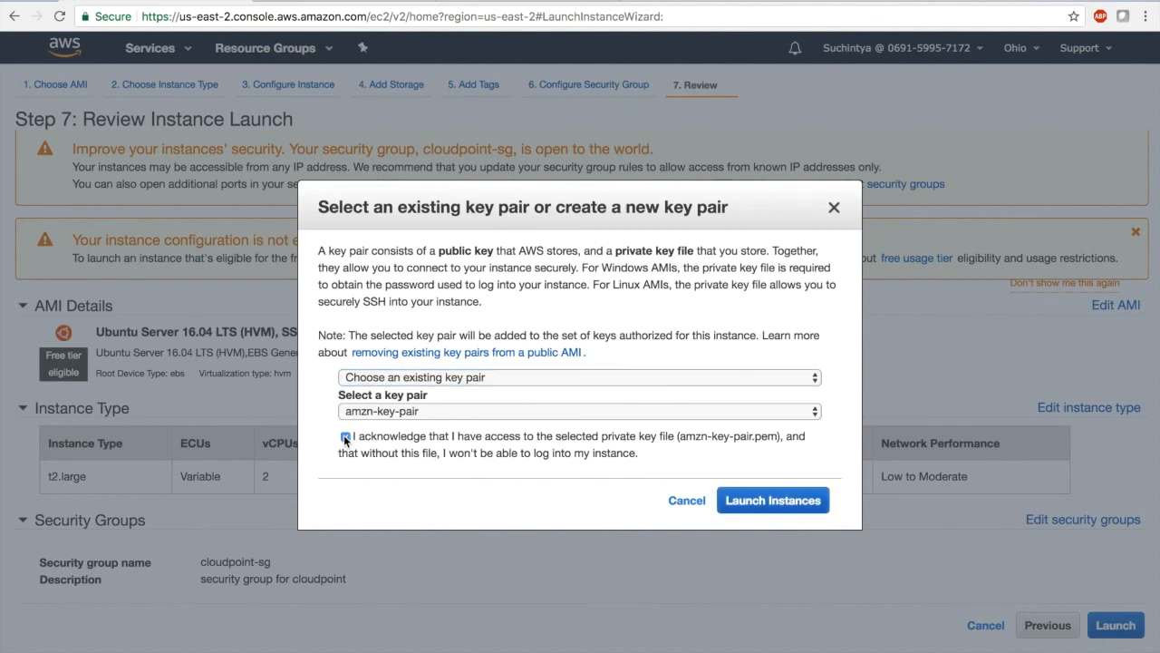
{"action": "left_click", "coordinate": [768, 502]}
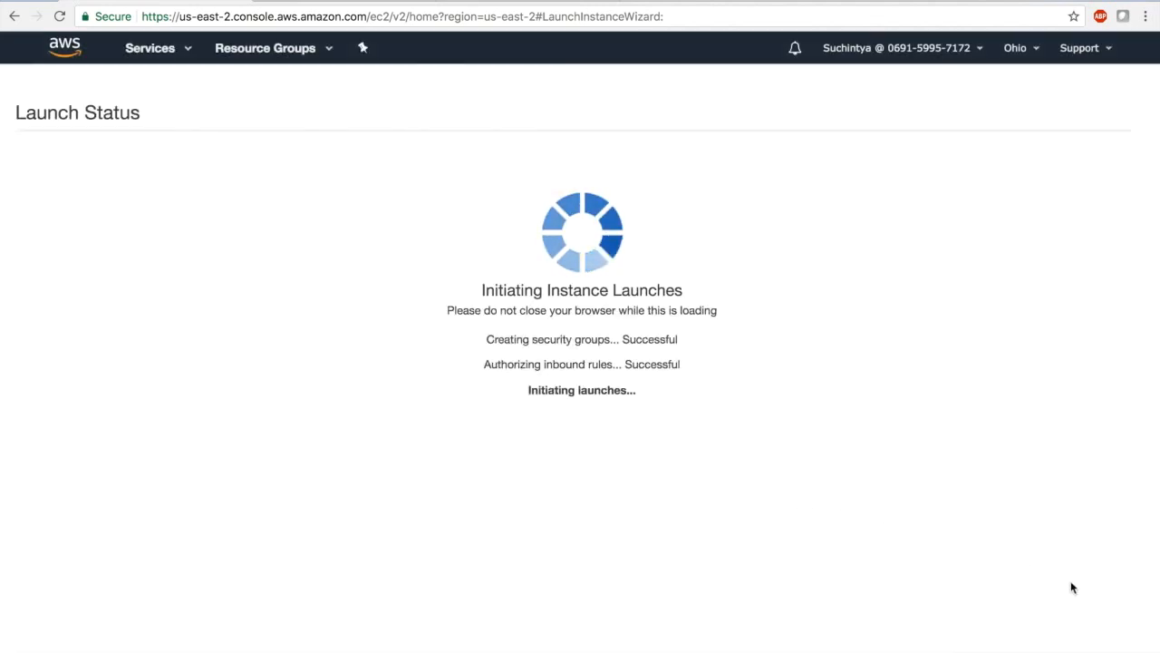
Open the instances list, select AWSDemoInstall and copy its public DNS address
{"action": "left_click", "coordinate": [1102, 628]}
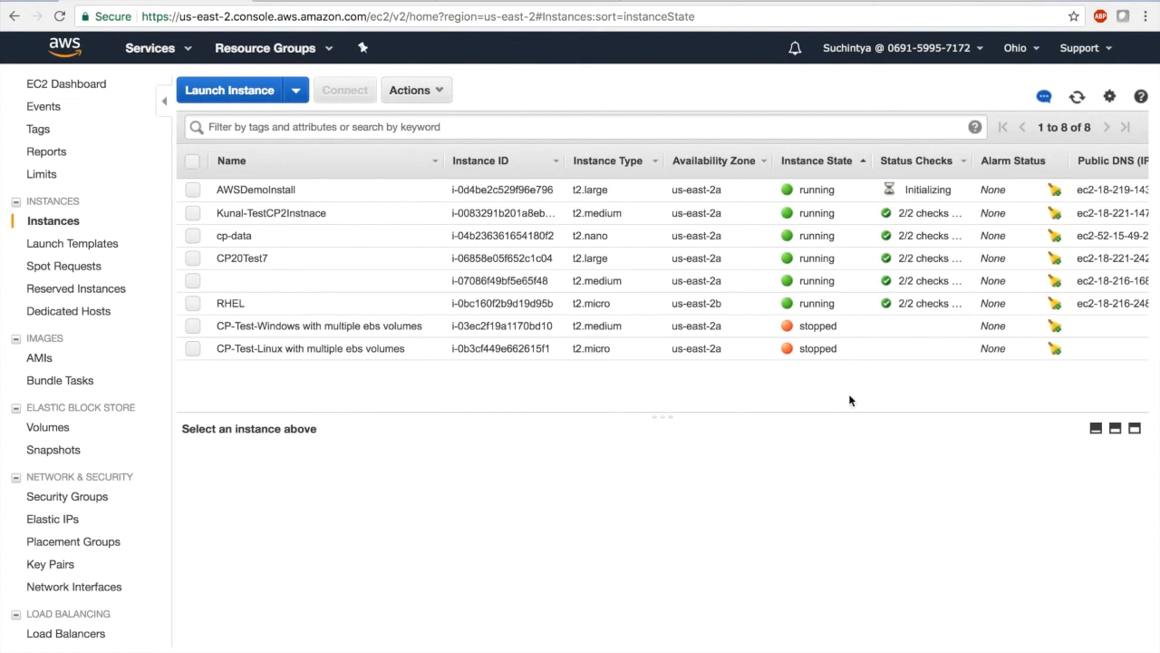
{"action": "left_click", "coordinate": [802, 192]}
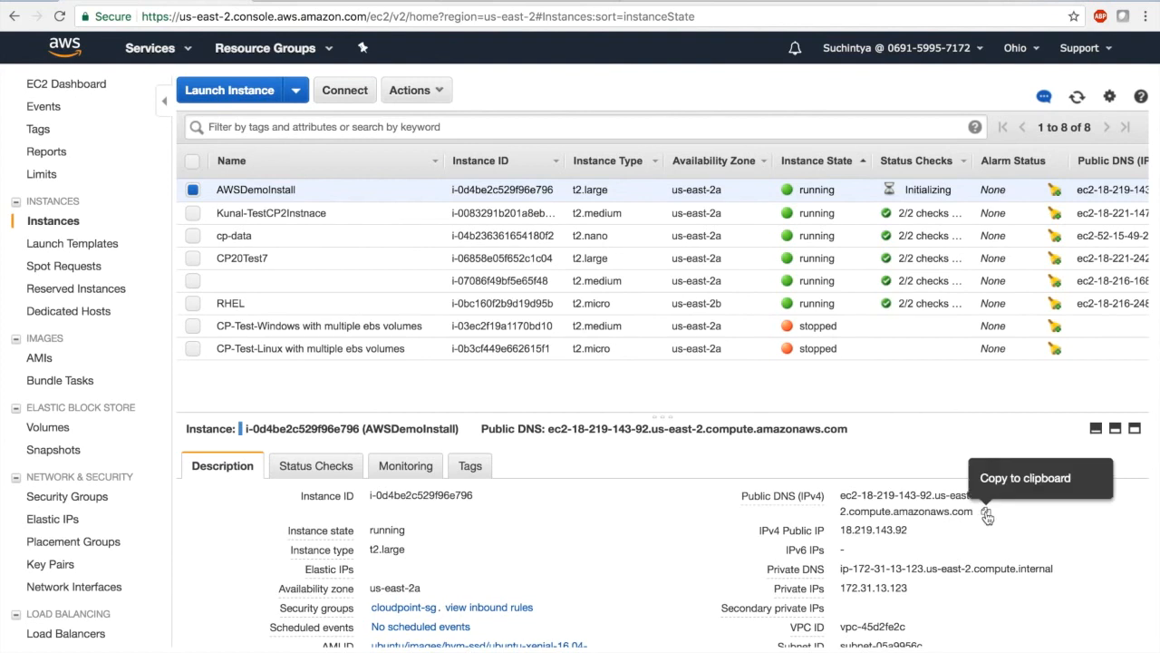
{"action": "left_click", "coordinate": [987, 513]}
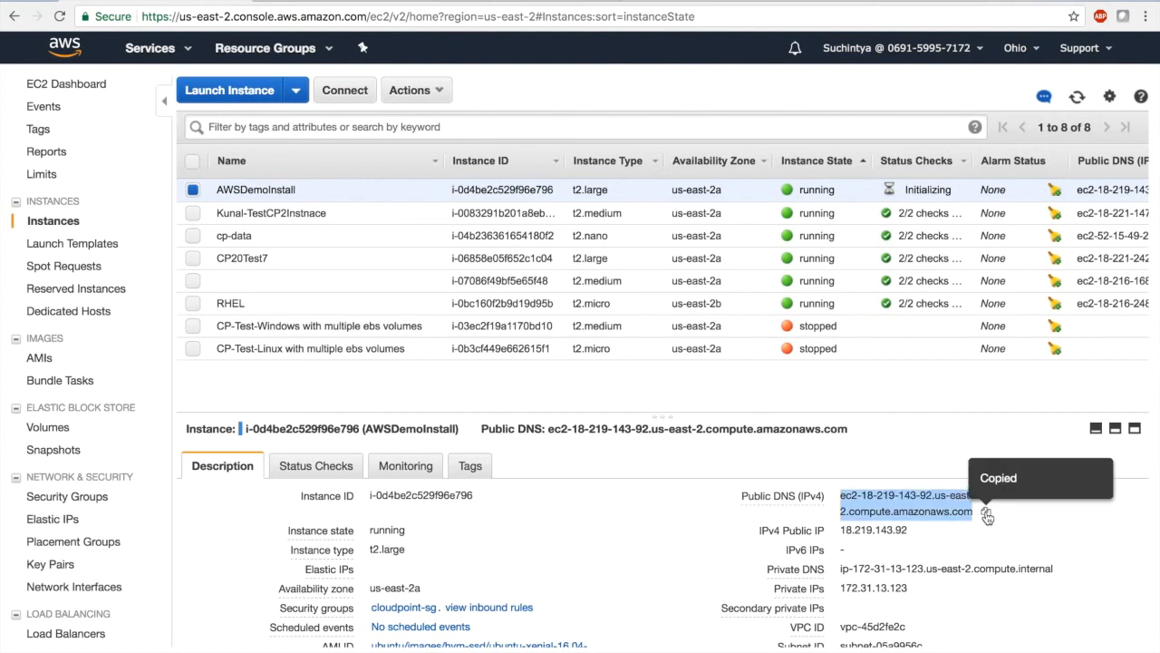
Switch to Terminal and open a new terminal window
{"action": "key", "text": "super+Tab"}
{"action": "key", "text": "super+Tab"}
{"action": "key", "text": "super+Tab"}
{"action": "key", "text": "super+Tab"}
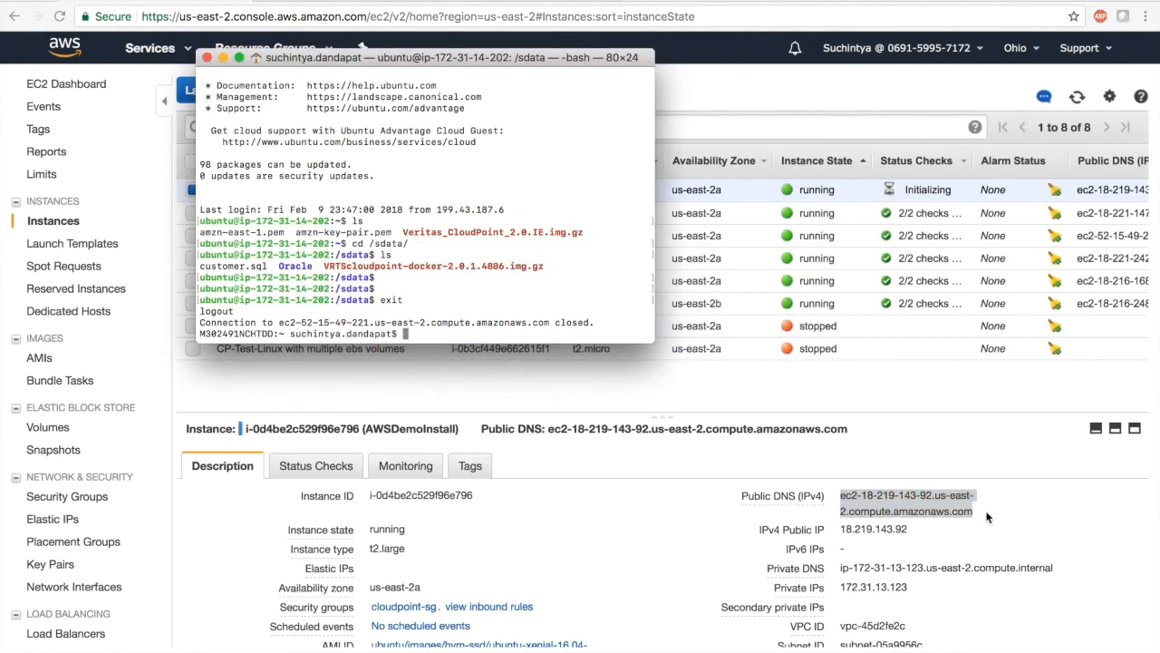
{"action": "key", "text": "super+n"}
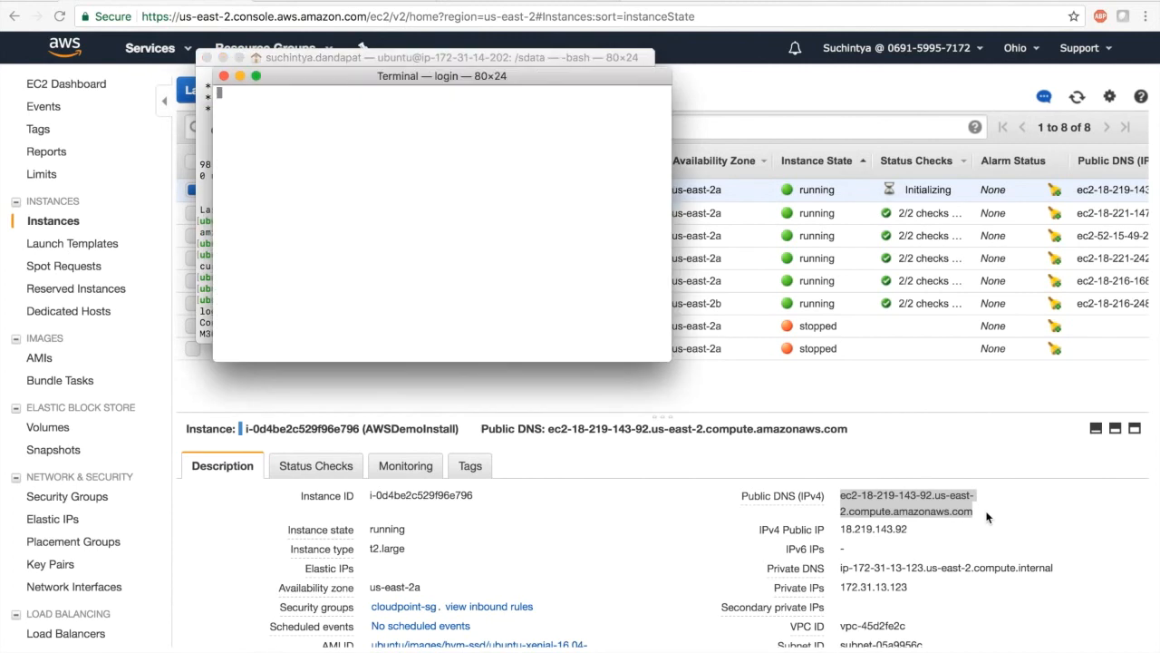
Connect over SSH as ubuntu to the copied public DNS address using .ssh/amzn-key-pair.pem, accepting the host key
{"action": "type", "text": "ssh "}
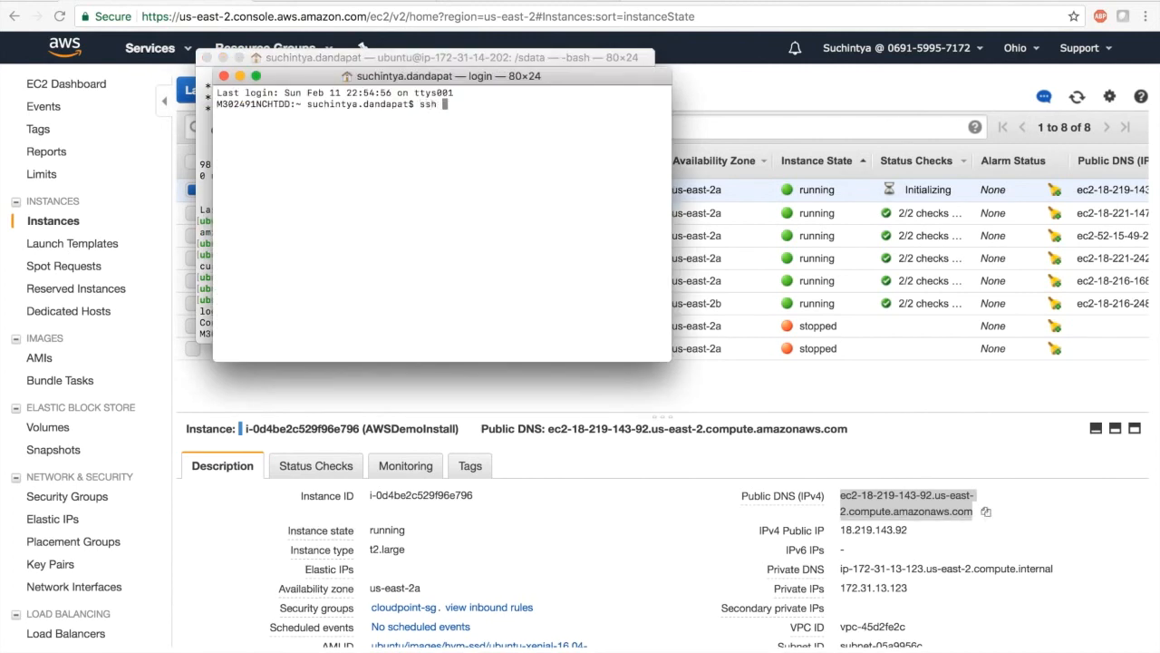
{"action": "type", "text": "-i .ssh/am"}
{"action": "key", "text": "Tab"}
{"action": "type", "text": "ubuntu@"}
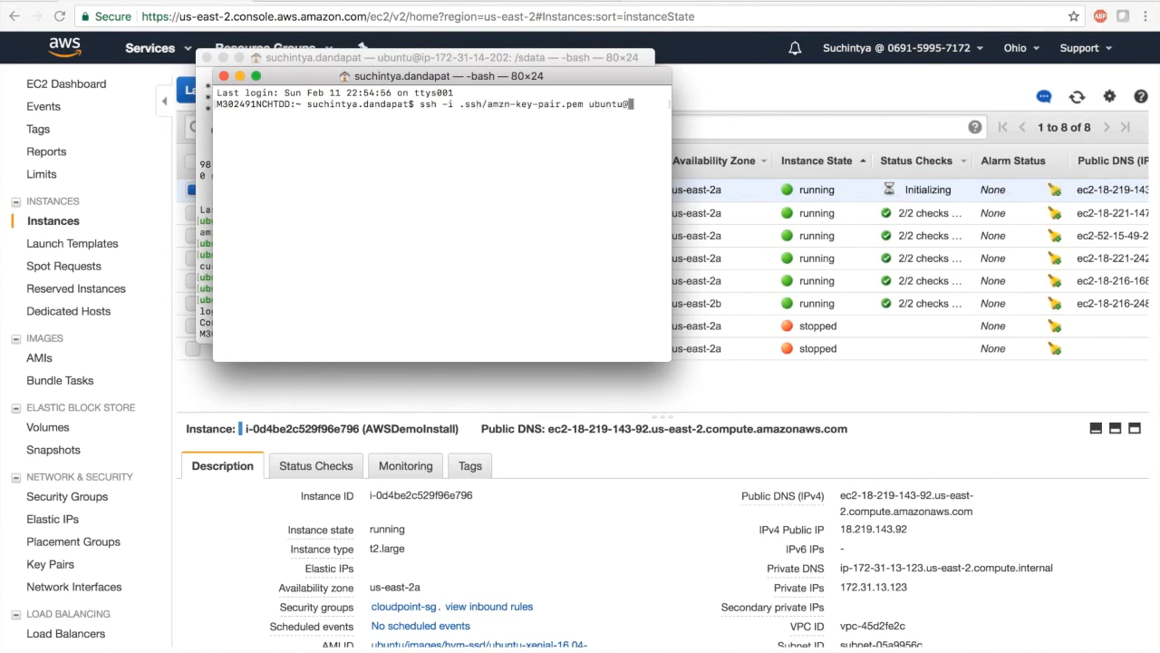
{"action": "key", "text": "super+v"}
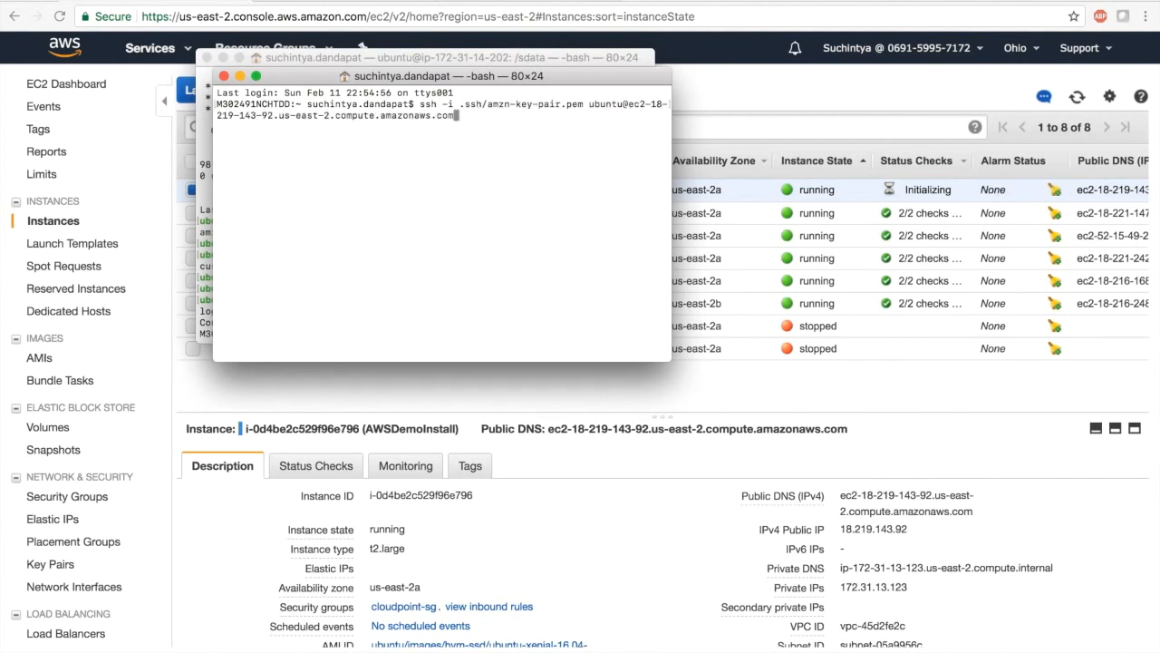
{"action": "key", "text": "Return"}
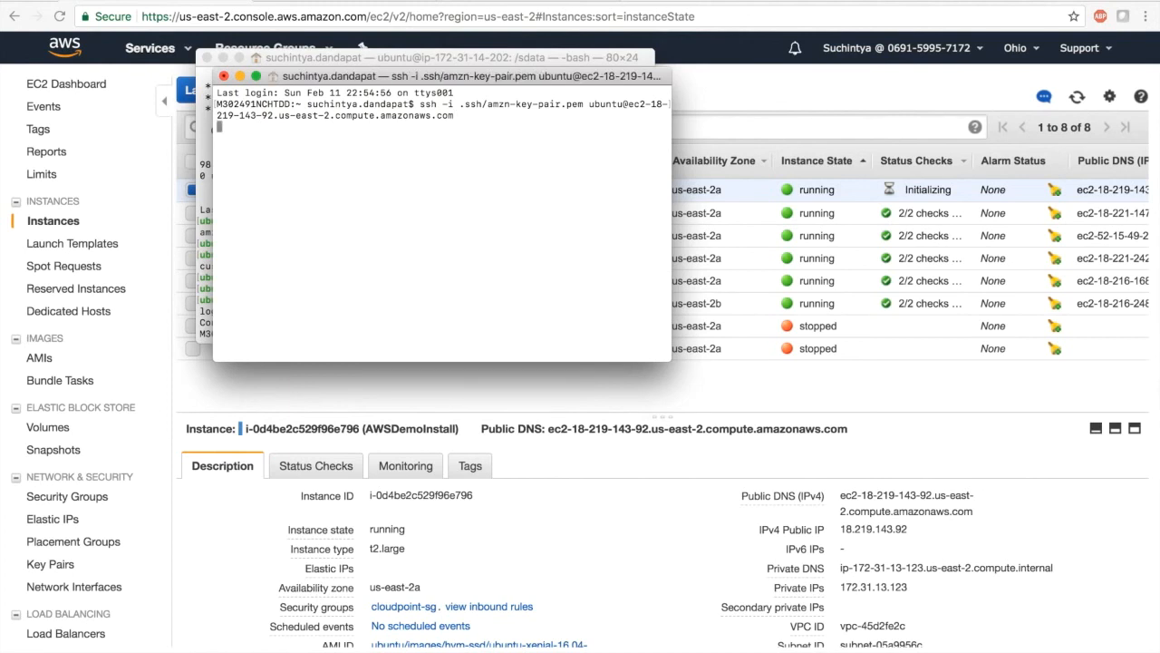
{"action": "type", "text": "yes"}
{"action": "key", "text": "Return"}
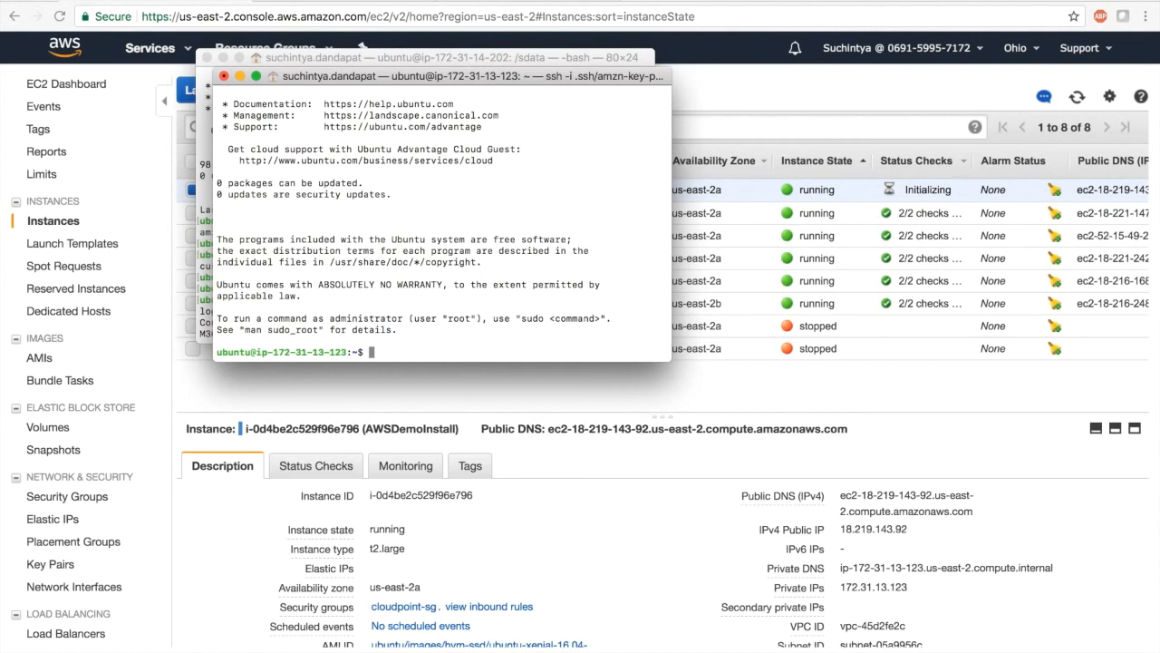
Switch to Chrome and examine the Docker documentation on installing Docker CE on Ubuntu from the repository
{"action": "key", "text": "super+Tab"}
{"action": "key", "text": "super+Tab"}
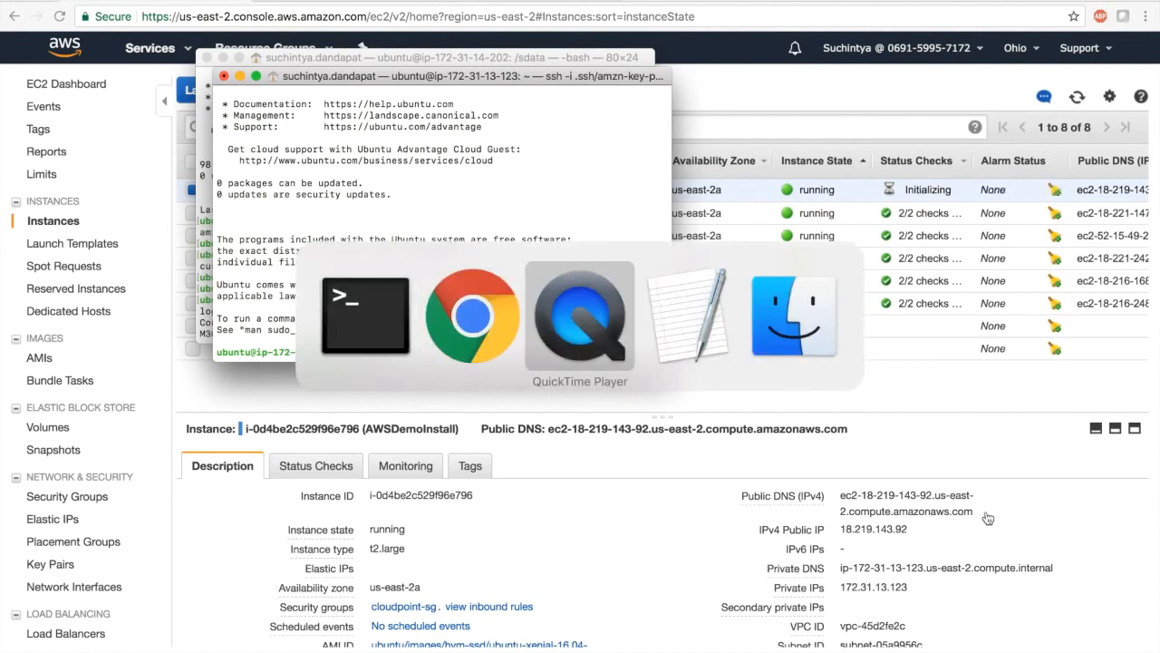
{"action": "key", "text": "super+Tab"}
{"action": "key", "text": "super+Tab"}
{"action": "key", "text": "super+Tab"}
{"action": "key", "text": "super+Tab"}
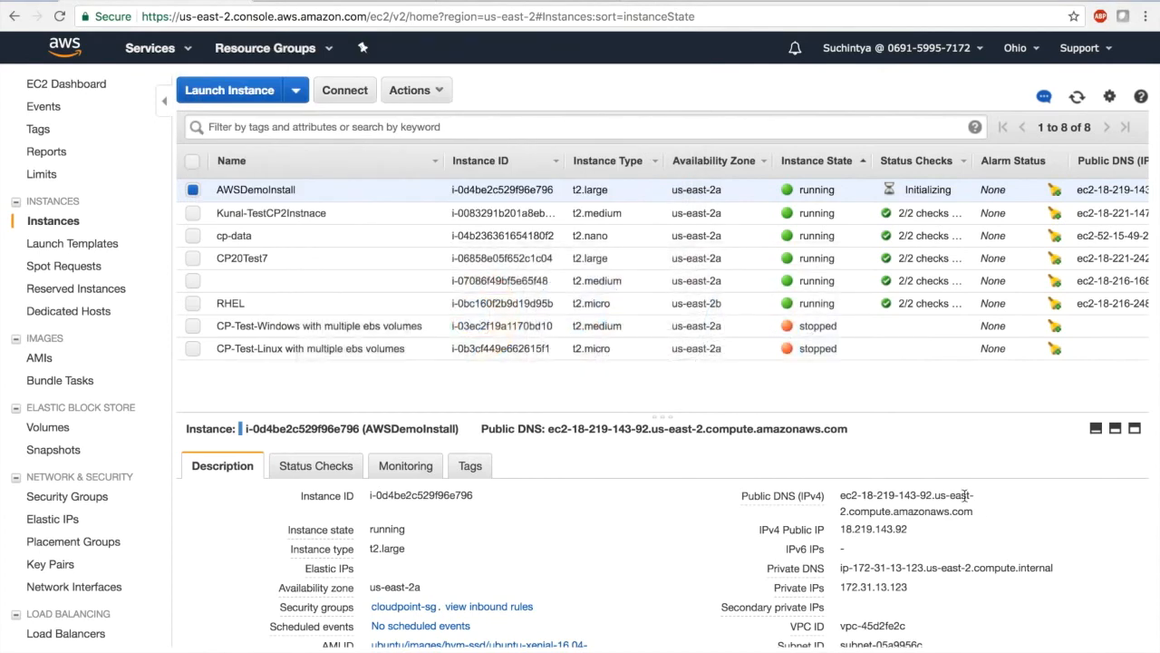
{"action": "left_click", "coordinate": [336, 2]}
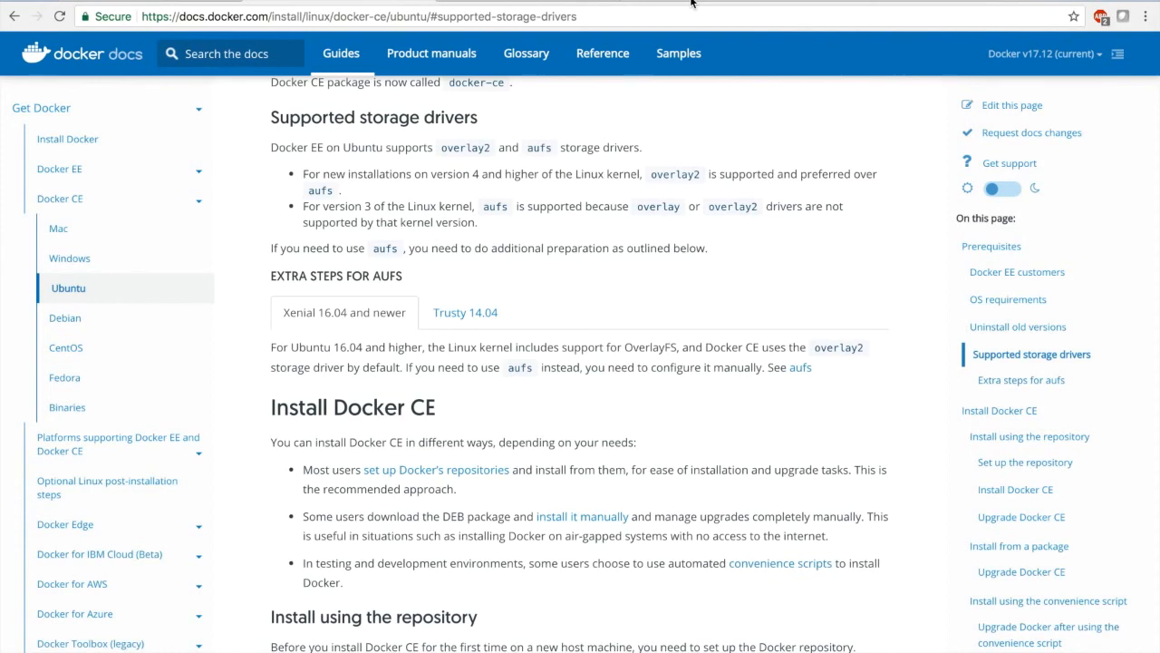
{"action": "scroll", "coordinate": [903, 171], "scroll_direction": "up", "scroll_amount": 4}
{"action": "scroll", "coordinate": [903, 174], "scroll_direction": "up", "scroll_amount": 3}
{"action": "scroll", "coordinate": [903, 174], "scroll_direction": "down", "scroll_amount": 5}
{"action": "scroll", "coordinate": [903, 174], "scroll_direction": "down", "scroll_amount": 3}
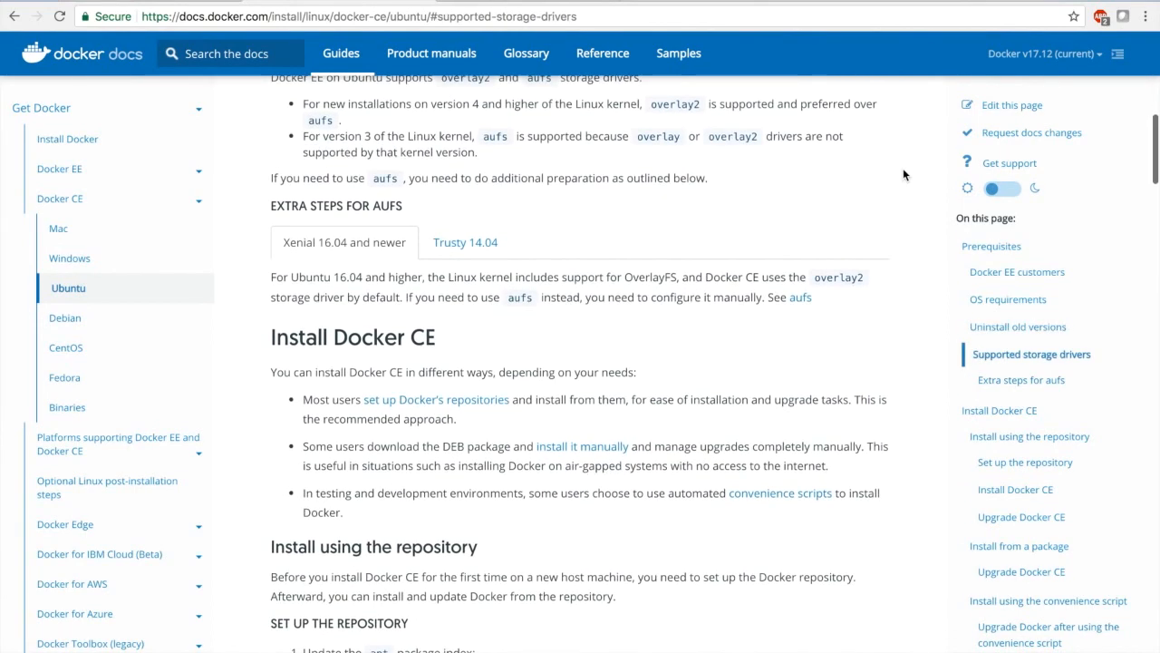
{"action": "scroll", "coordinate": [903, 170], "scroll_direction": "down", "scroll_amount": 3}
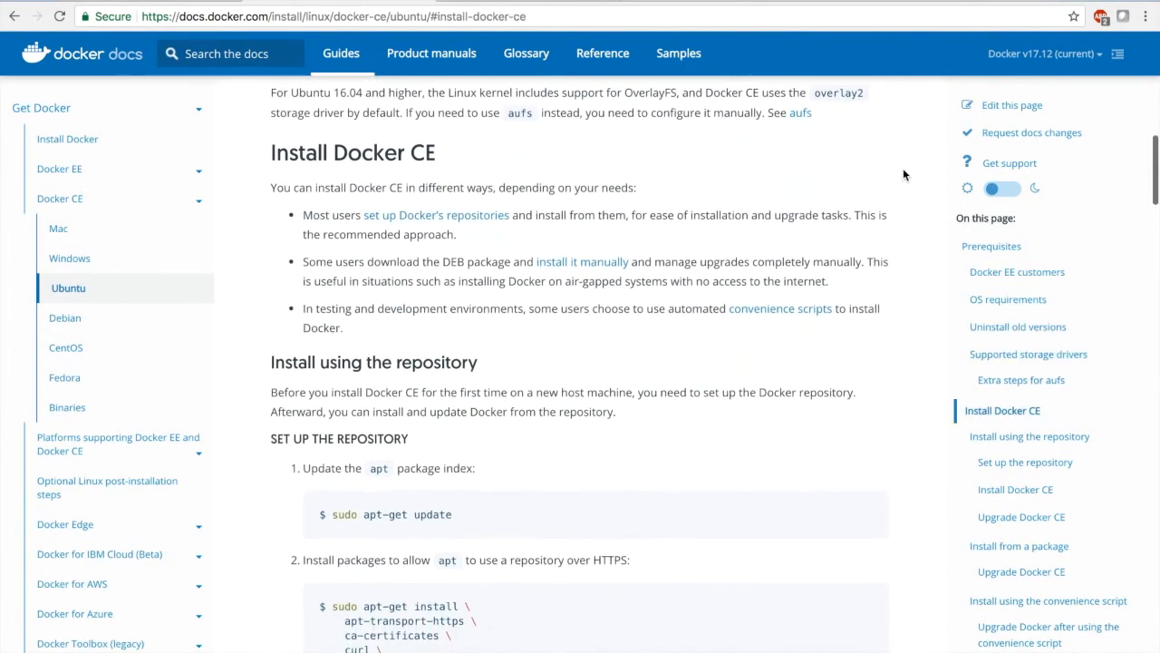
{"action": "scroll", "coordinate": [903, 174], "scroll_direction": "down", "scroll_amount": 1}
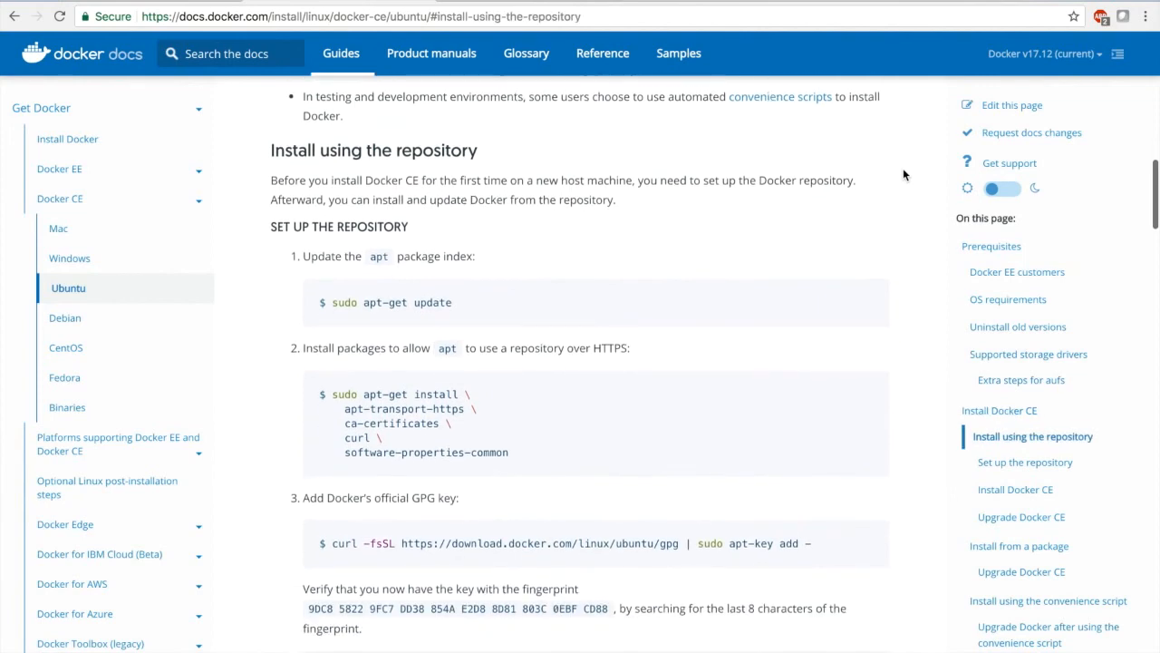
Copy the apt-get install line for apt-transport-https, ca-certificates, curl and software-properties-common from the TextEdit notes and run it in the Terminal SSH session
{"action": "key", "text": "super+Tab"}
{"action": "key", "text": "super+Tab"}
{"action": "key", "text": "super+Tab"}
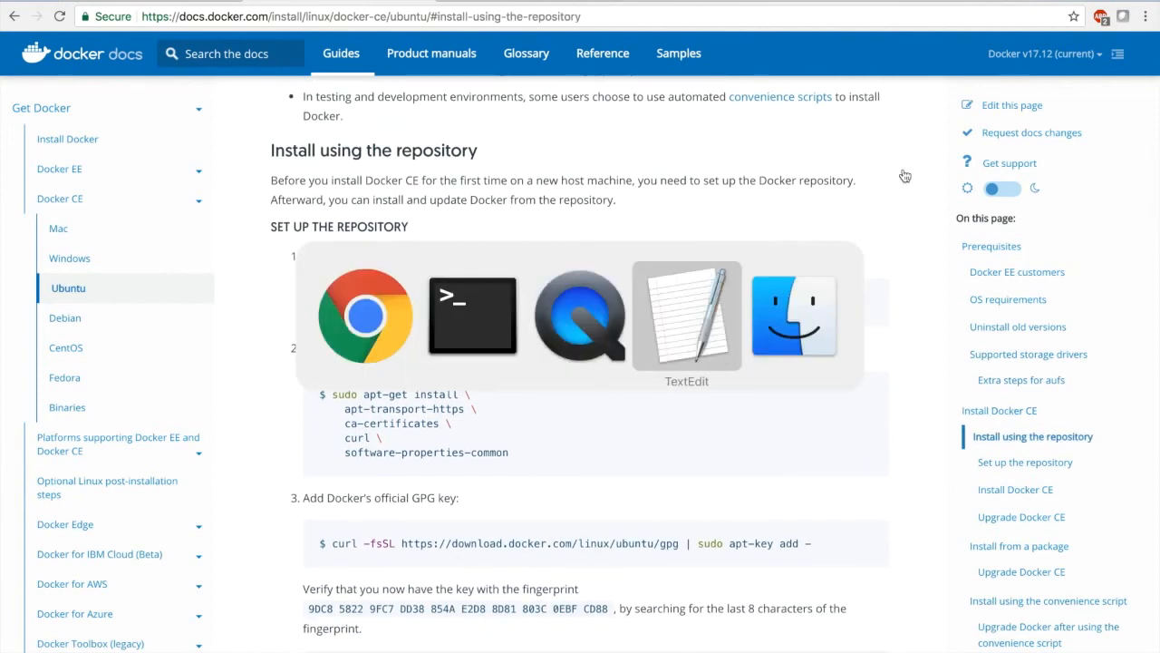
{"action": "left_click", "coordinate": [719, 216]}
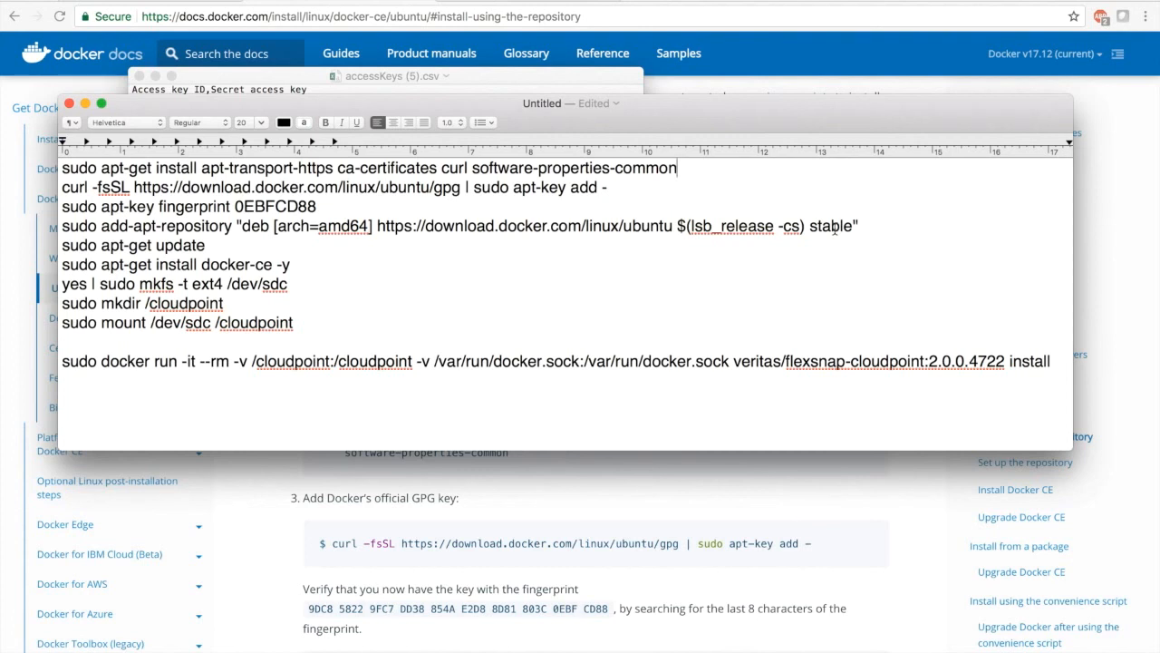
{"action": "key", "text": "shift+super+Left"}
{"action": "key", "text": "super+c"}
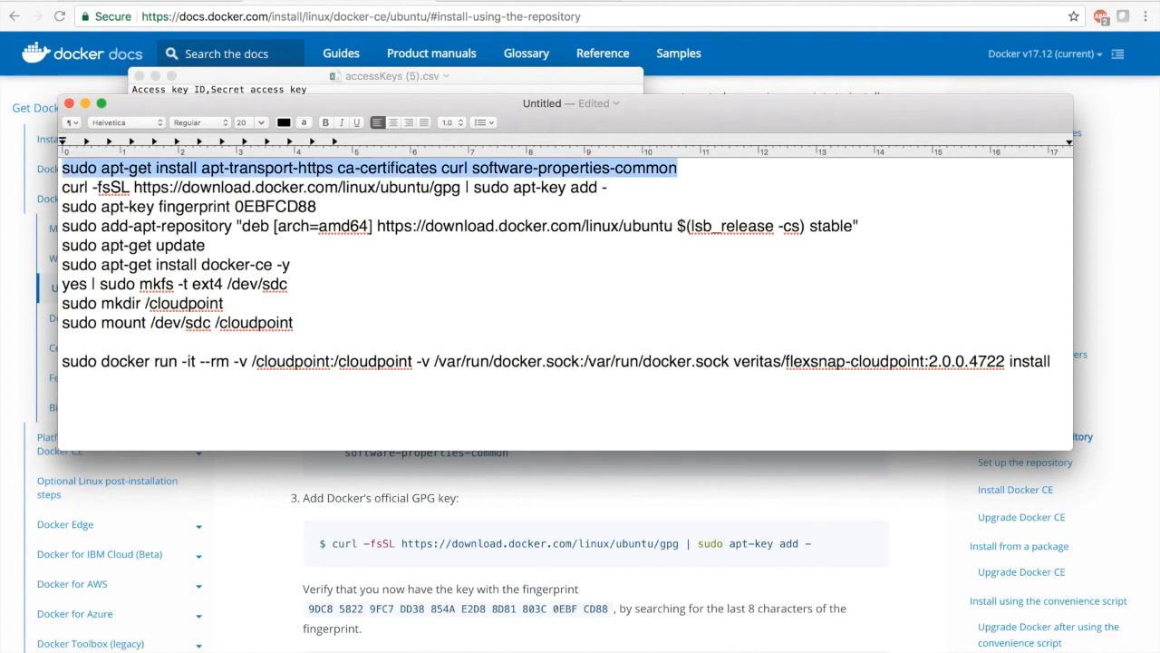
{"action": "key", "text": "super+Tab"}
{"action": "key", "text": "super+Tab"}
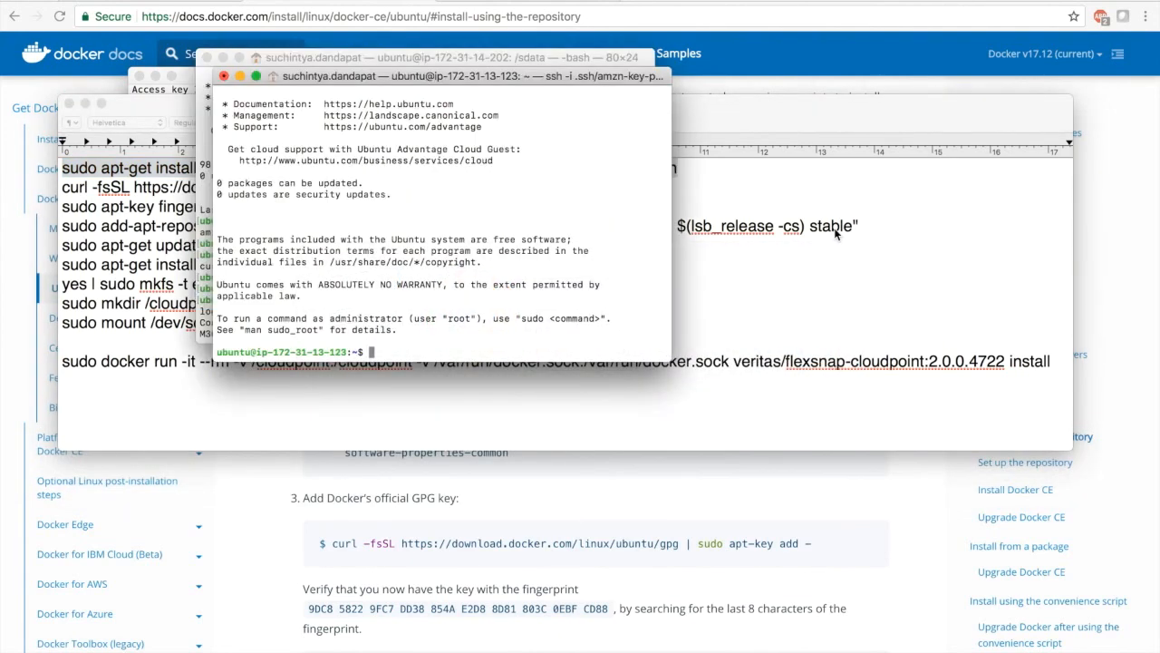
{"action": "key", "text": "super+v"}
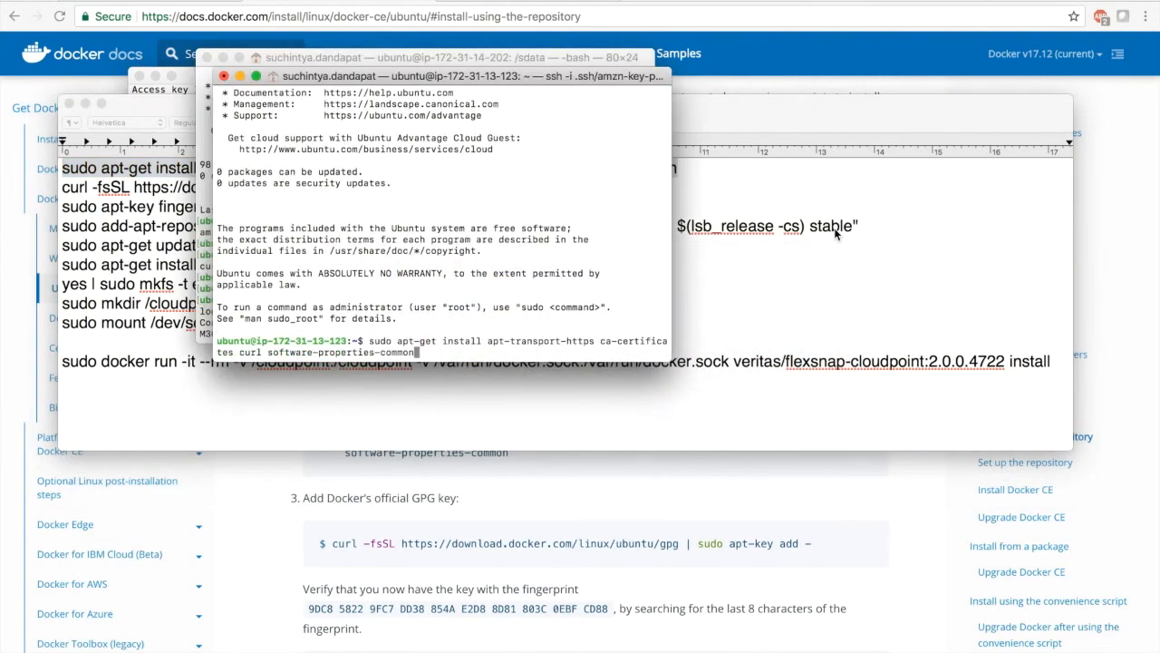
{"action": "key", "text": "Return"}
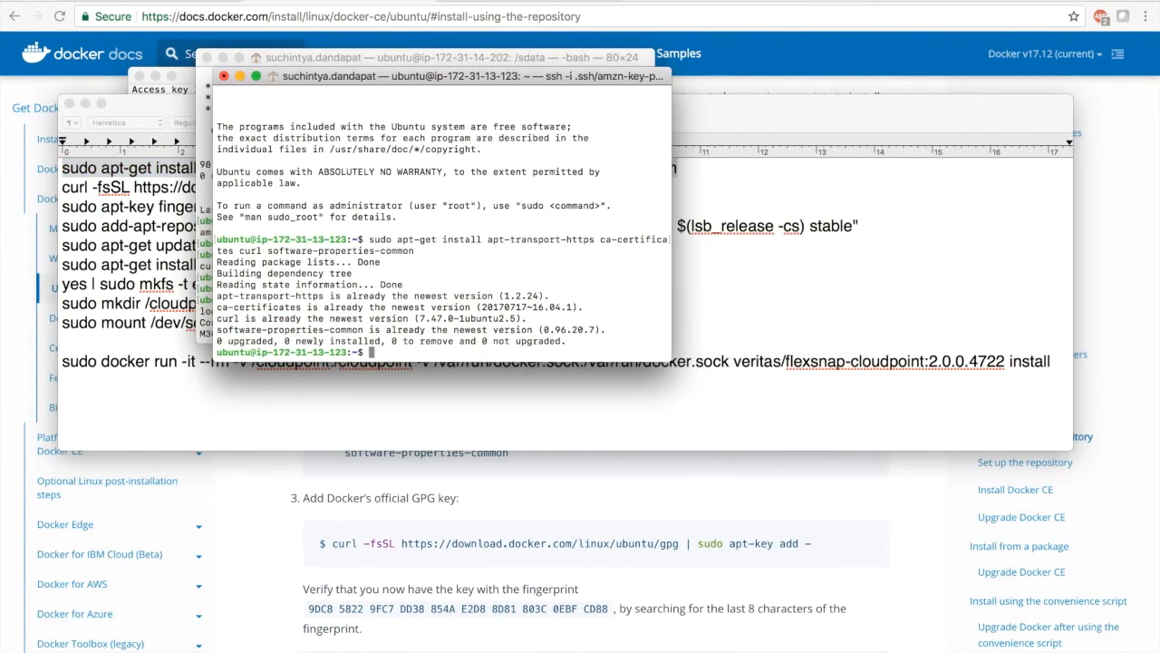
{"action": "key", "text": "super+Tab"}
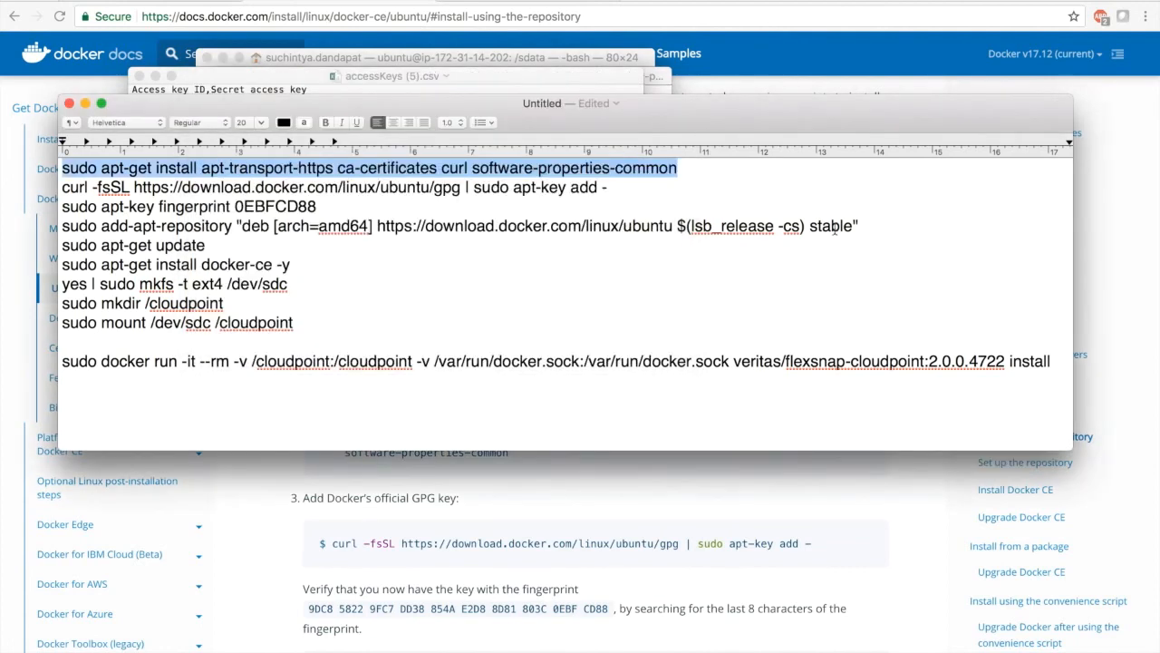
{"action": "left_click", "coordinate": [665, 186]}
{"action": "key", "text": "shift+super+Left"}
{"action": "key", "text": "super+c"}
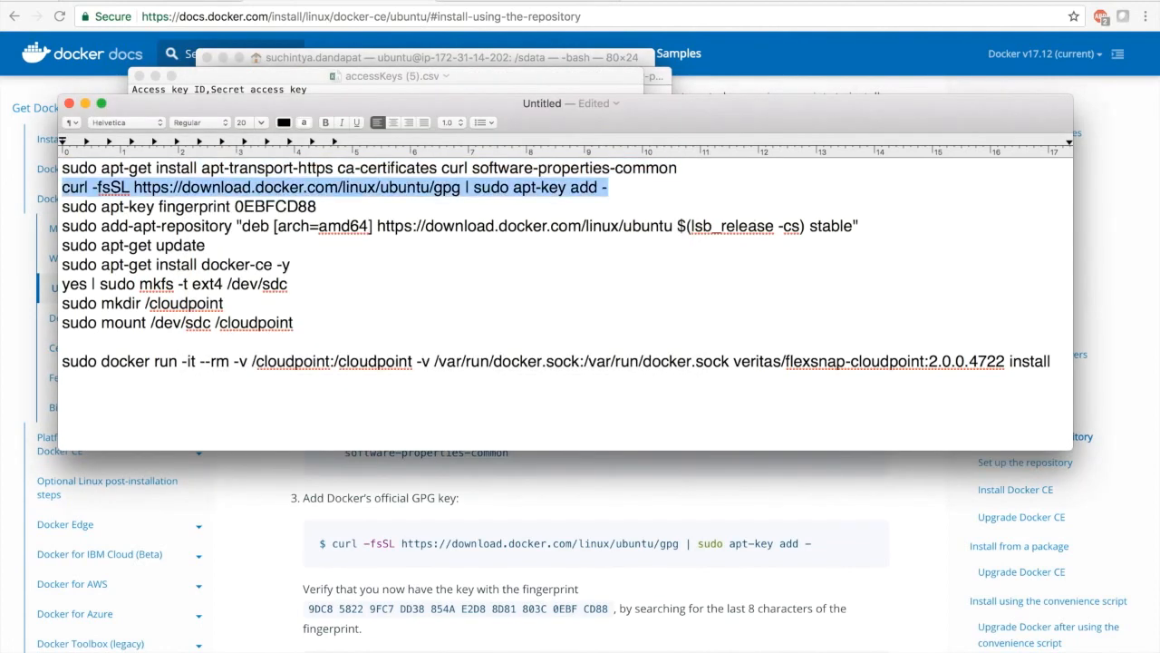
{"action": "key", "text": "super+Tab"}
{"action": "key", "text": "super+v"}
{"action": "key", "text": "Return"}
Check Docker's key by running sudo apt-key fingerprint 0EBFCD88 from the notes in the SSH session
{"action": "key", "text": "super+Tab"}
{"action": "left_click", "coordinate": [497, 217]}
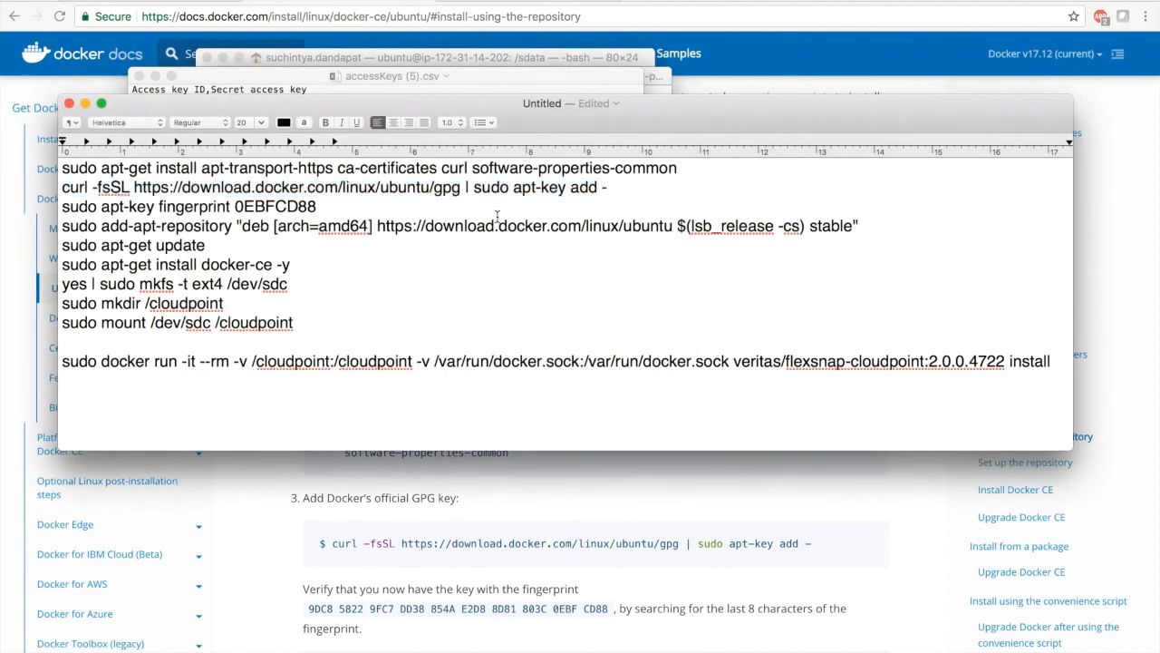
{"action": "triple_click", "coordinate": [485, 204]}
{"action": "key", "text": "super+c"}
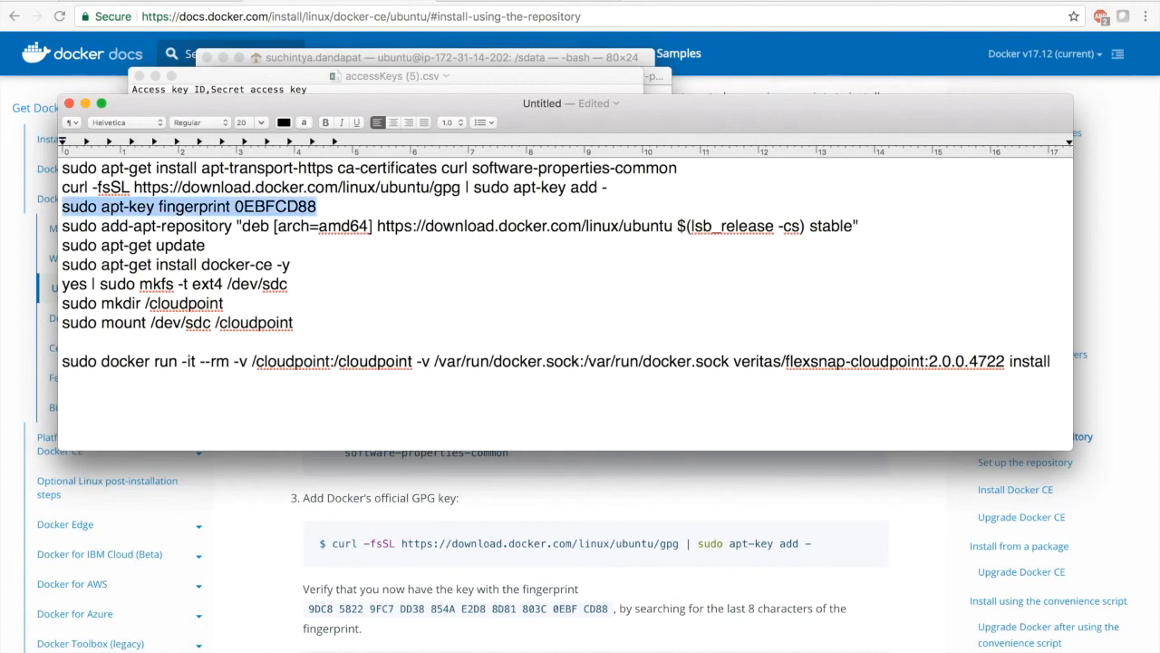
{"action": "key", "text": "super+Tab"}
{"action": "key", "text": "super+v"}
{"action": "key", "text": "Return"}
{"action": "key", "text": "super+Tab"}
{"action": "left_click", "coordinate": [895, 221]}
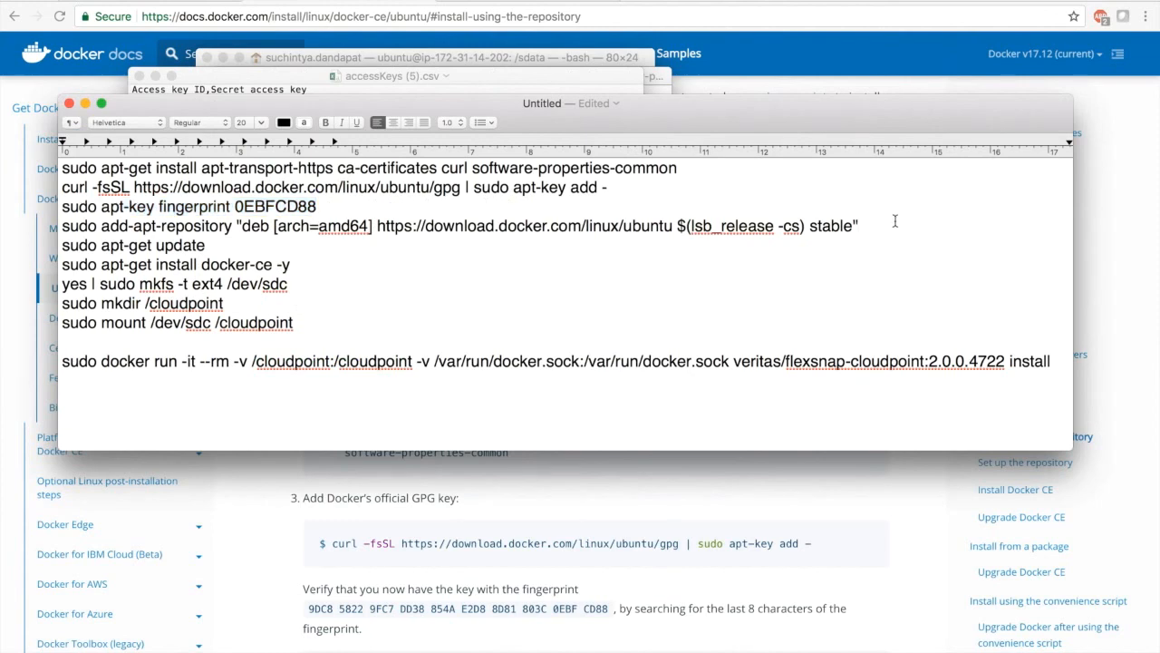
{"action": "key", "text": "shift+super+Left"}
{"action": "key", "text": "super+c"}
{"action": "key", "text": "super+Tab"}
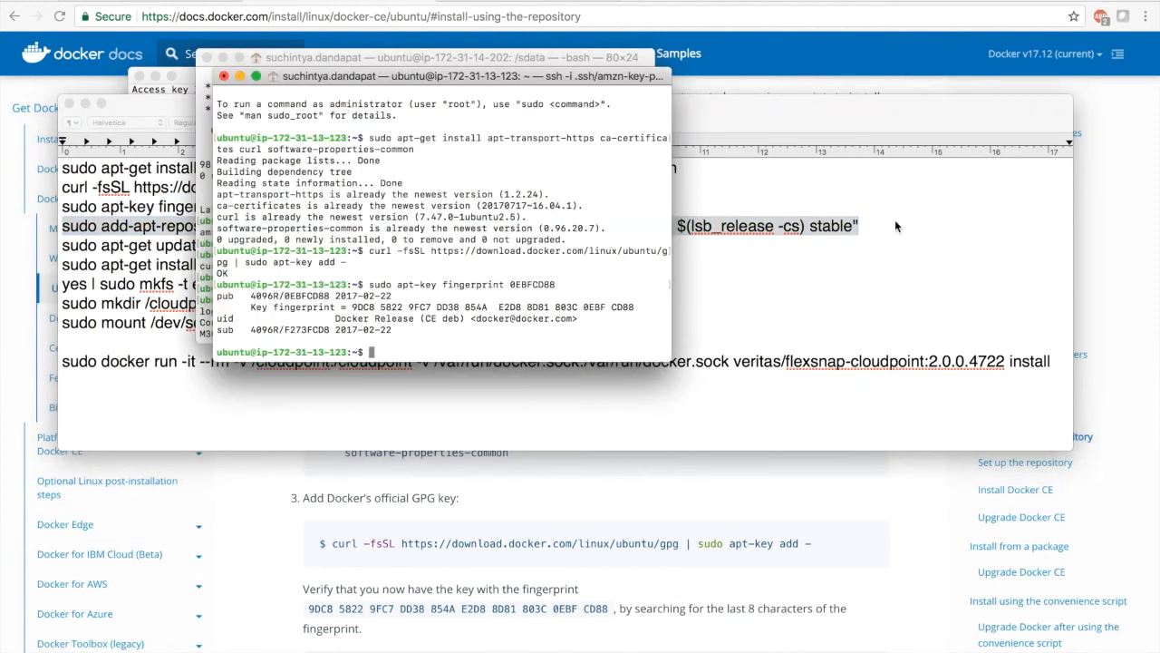
{"action": "key", "text": "super+v"}
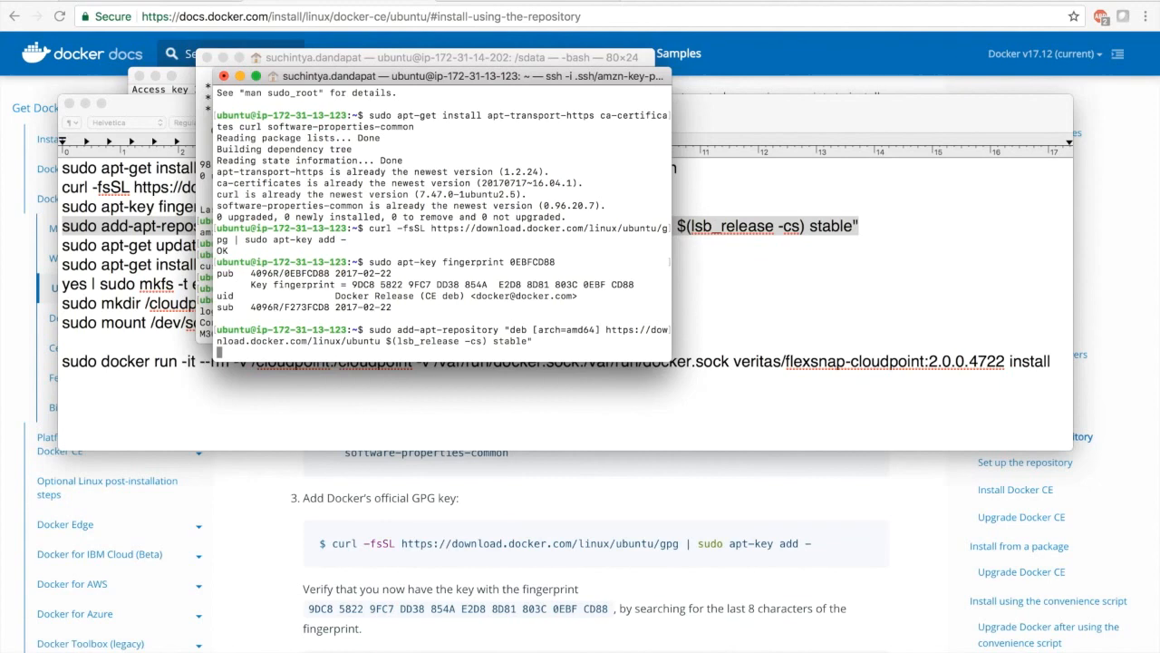
Copy sudo apt-get update from the TextEdit notes and run it in the SSH session to refresh the package lists
{"action": "left_click", "coordinate": [754, 267]}
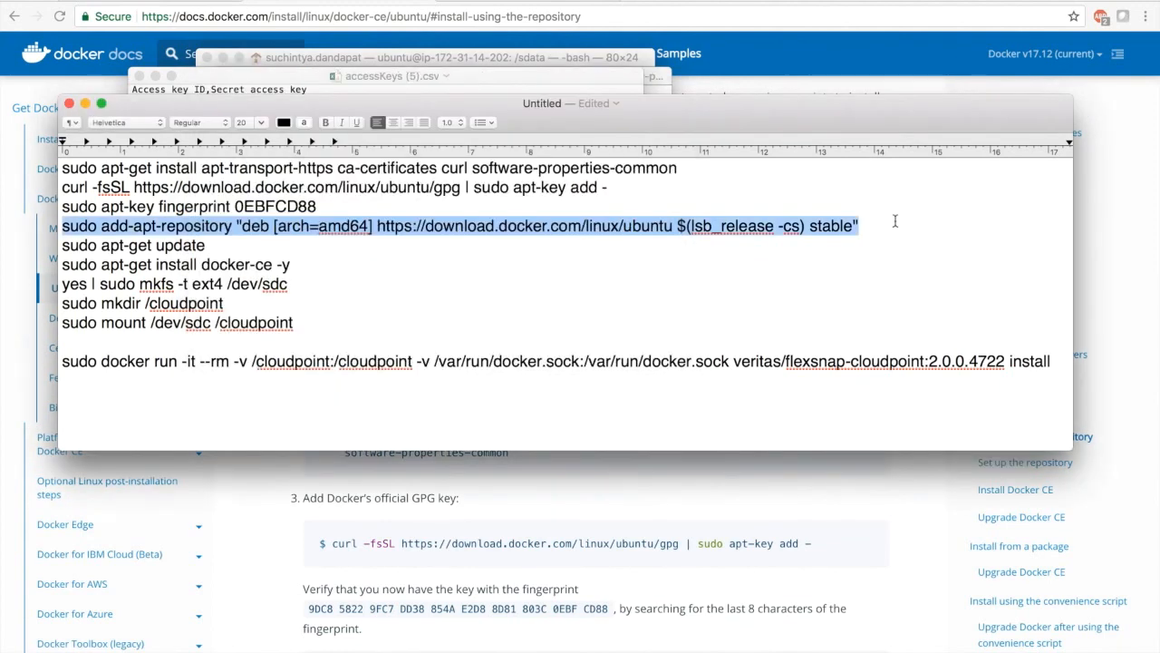
{"action": "left_click", "coordinate": [747, 245]}
{"action": "key", "text": "super+shift+Left"}
{"action": "key", "text": "super+c"}
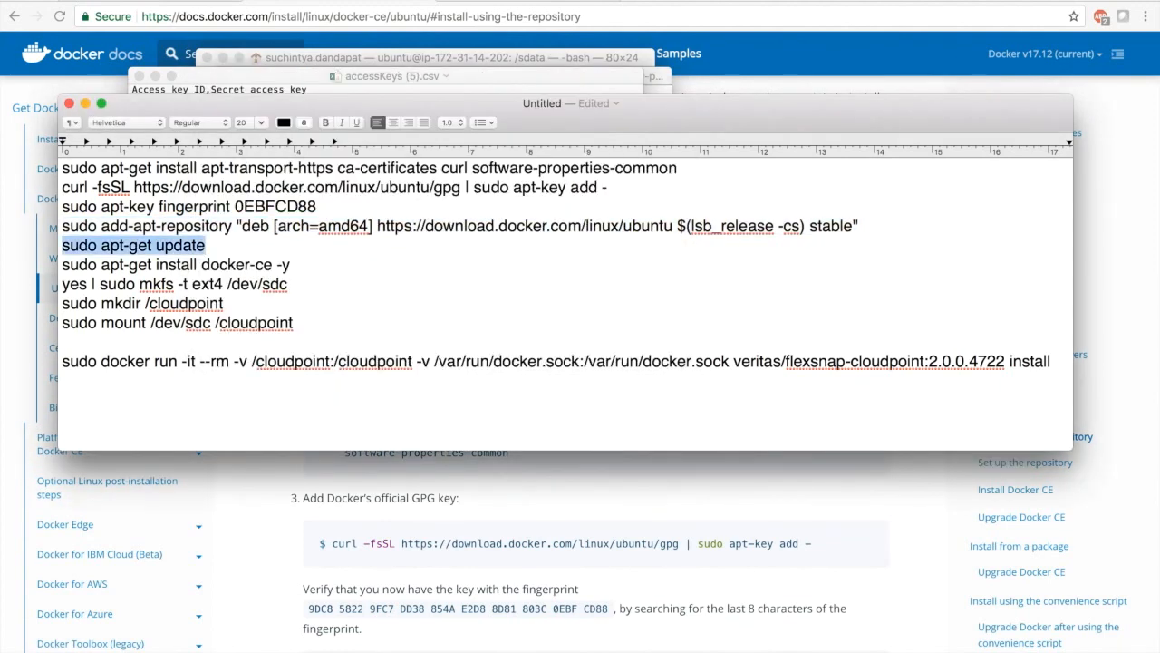
{"action": "key", "text": "super+Tab"}
{"action": "key", "text": "super+v"}
{"action": "key", "text": "Return"}
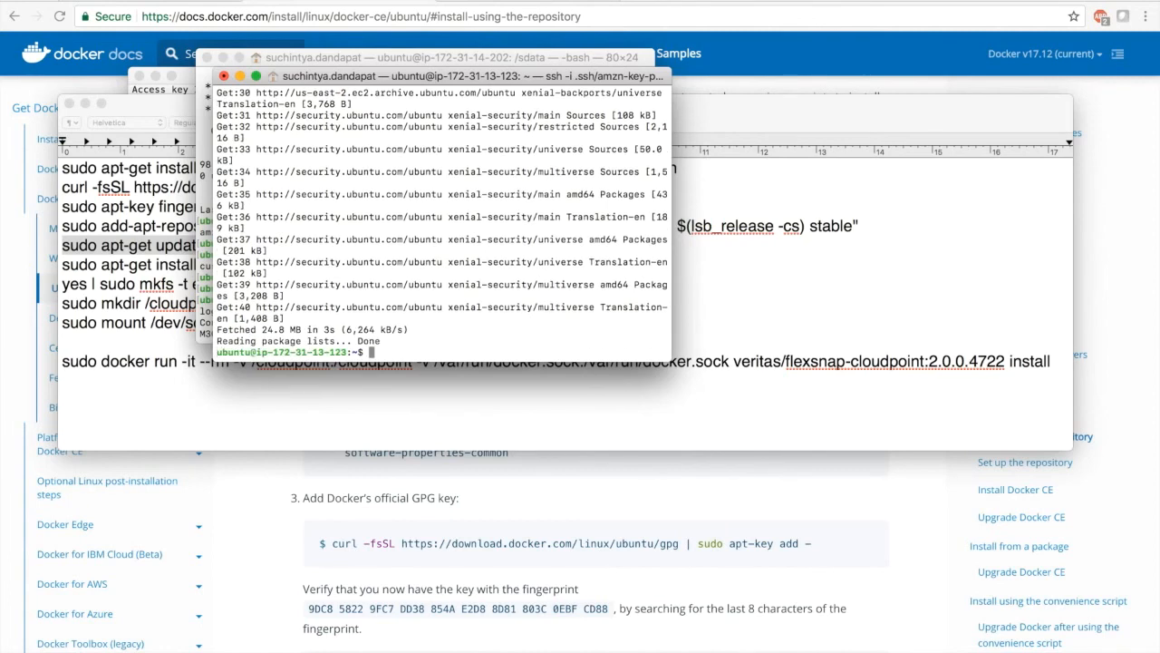
Install Docker CE by running the notes' line sudo apt-get install docker-ce -y in the SSH session
{"action": "left_click", "coordinate": [746, 245]}
{"action": "key", "text": "Down"}
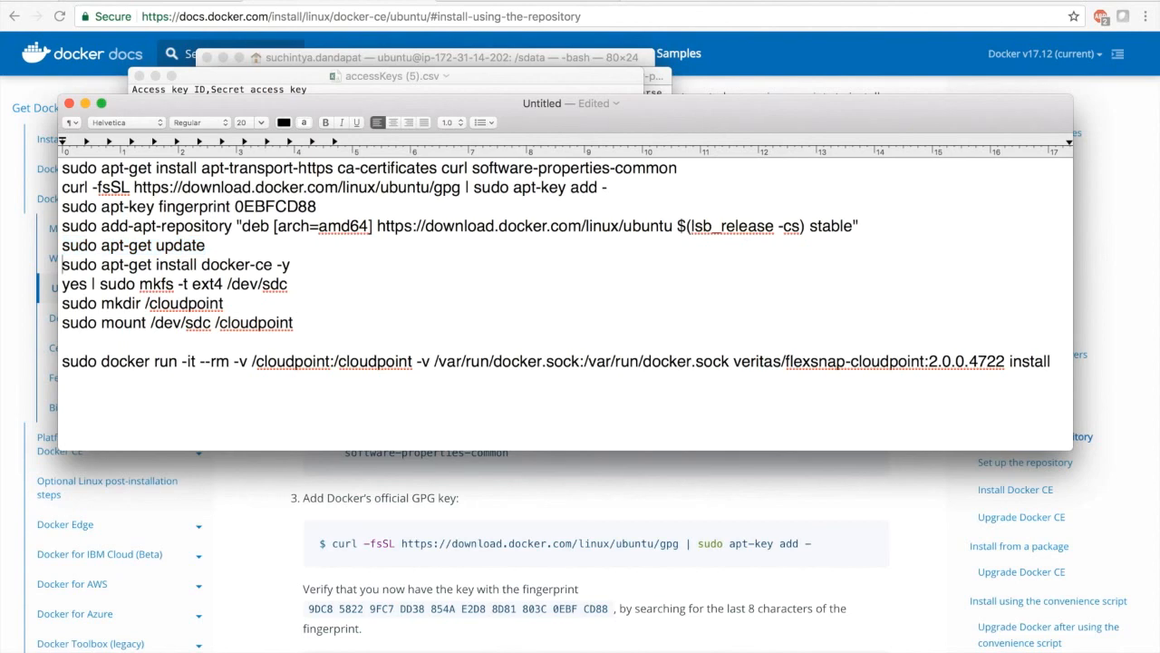
{"action": "key", "text": "super+shift+Right"}
{"action": "key", "text": "super+c"}
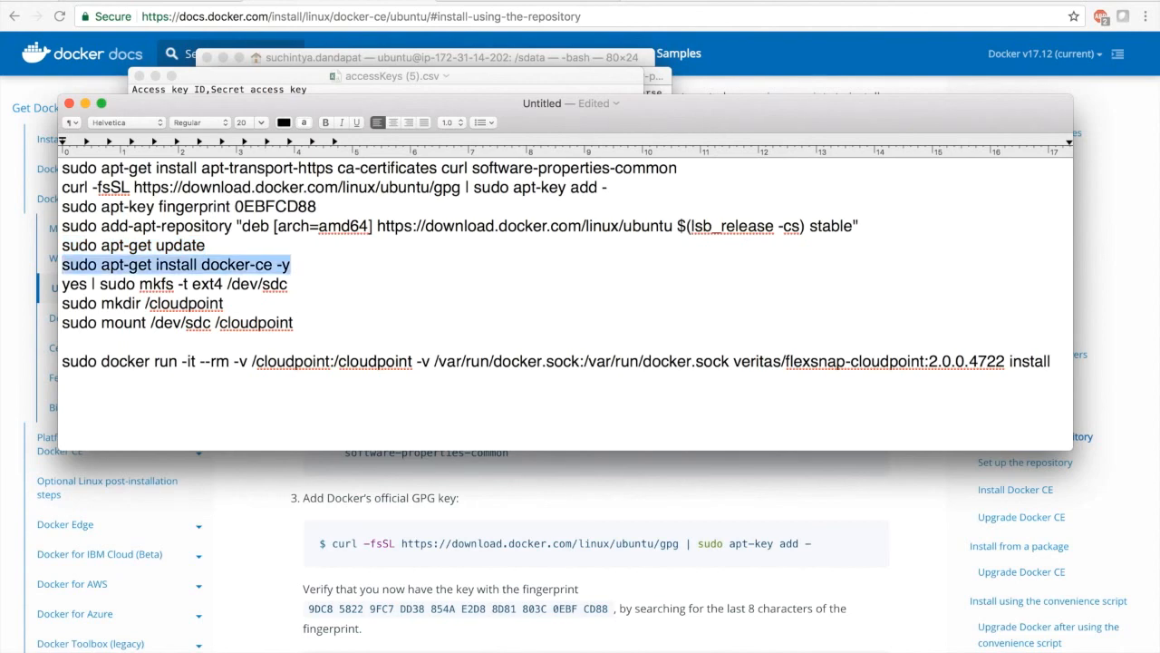
{"action": "key", "text": "super+Tab"}
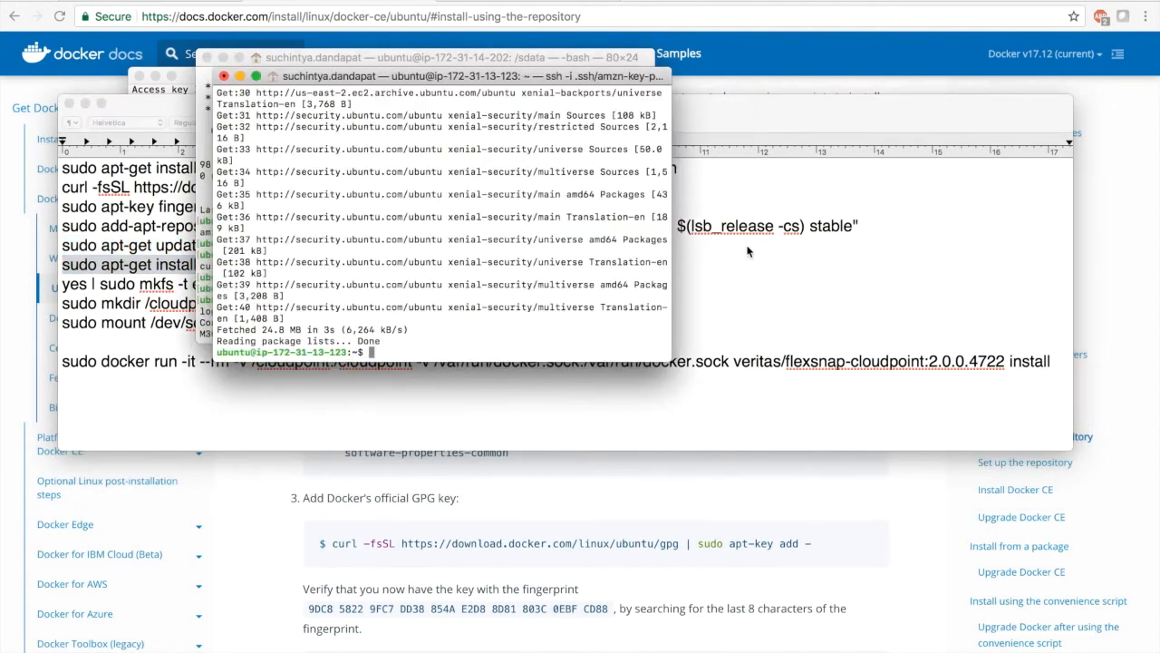
{"action": "key", "text": "super+v"}
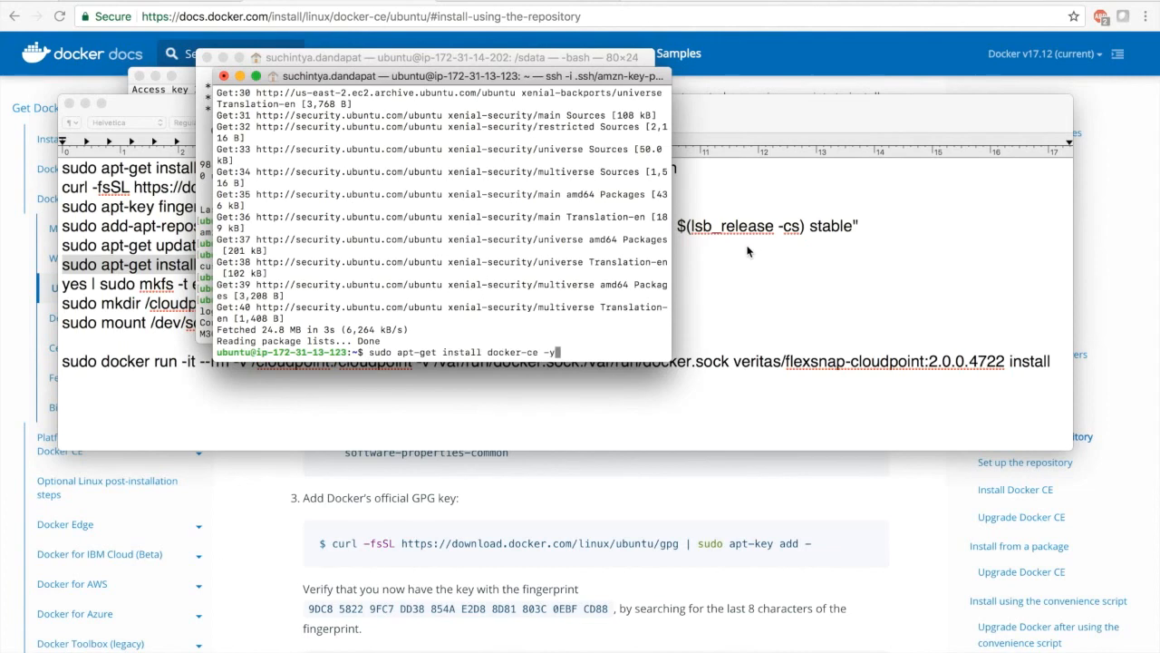
{"action": "key", "text": "Return"}
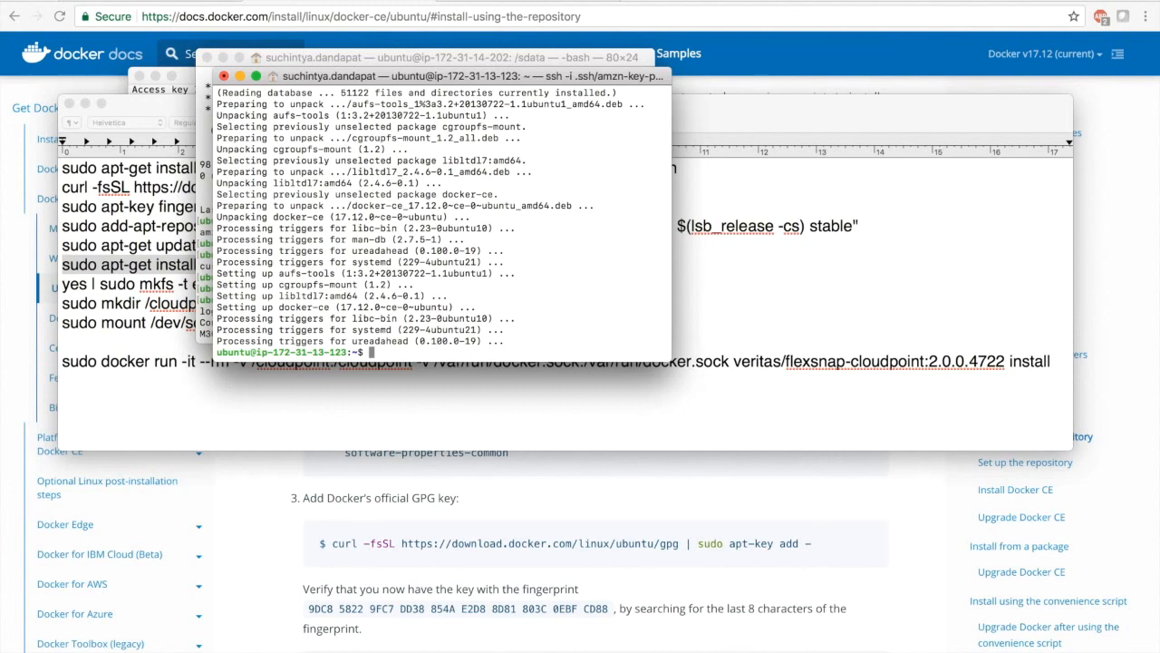
List the block devices with lsblk and format the 50G disk with sudo mkfs -t ext4 /dev/xvdb
{"action": "type", "text": "lsblk"}
{"action": "key", "text": "Return"}
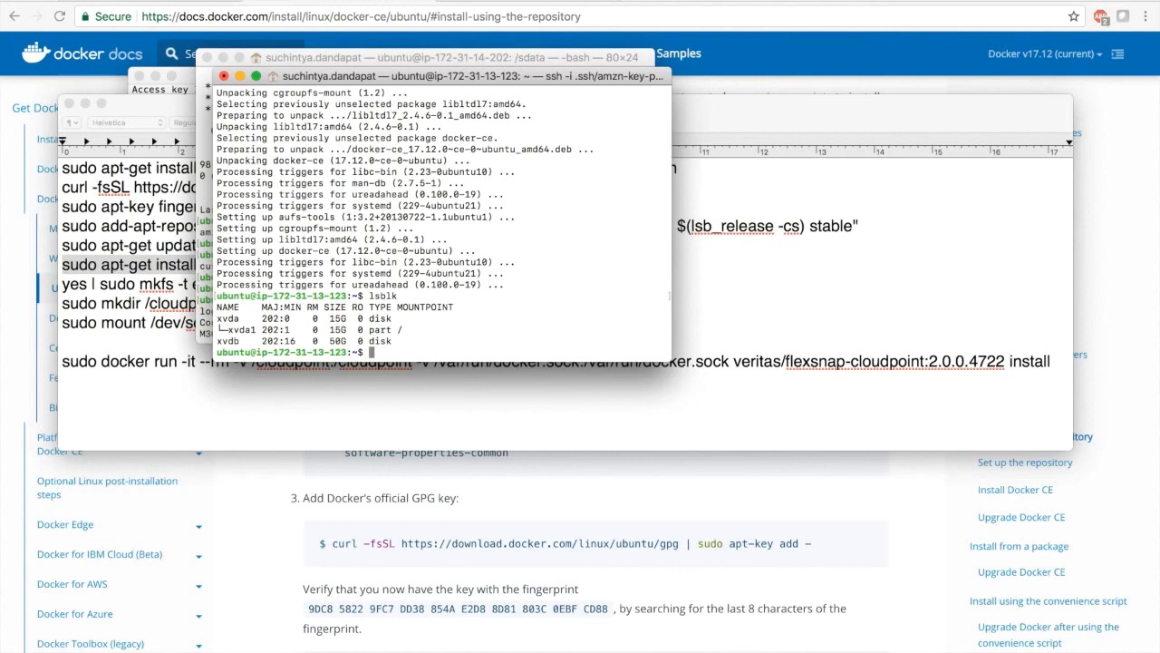
{"action": "type", "text": "sudo mkfs -t ext4 /dev/xvdb"}
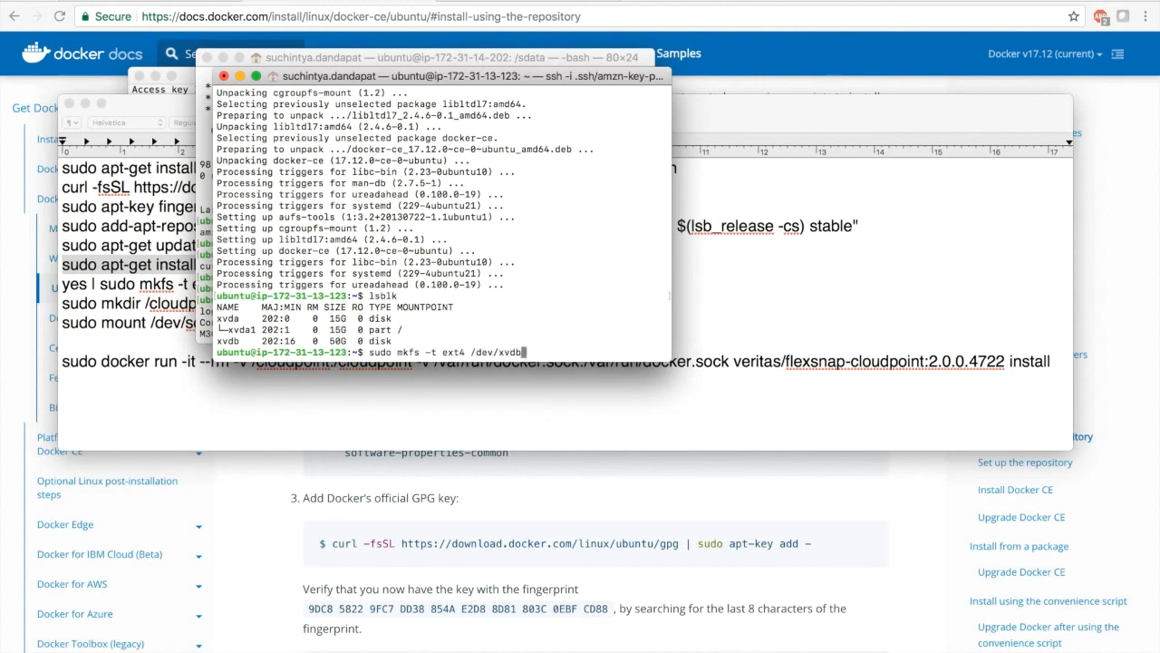
{"action": "key", "text": "Return"}
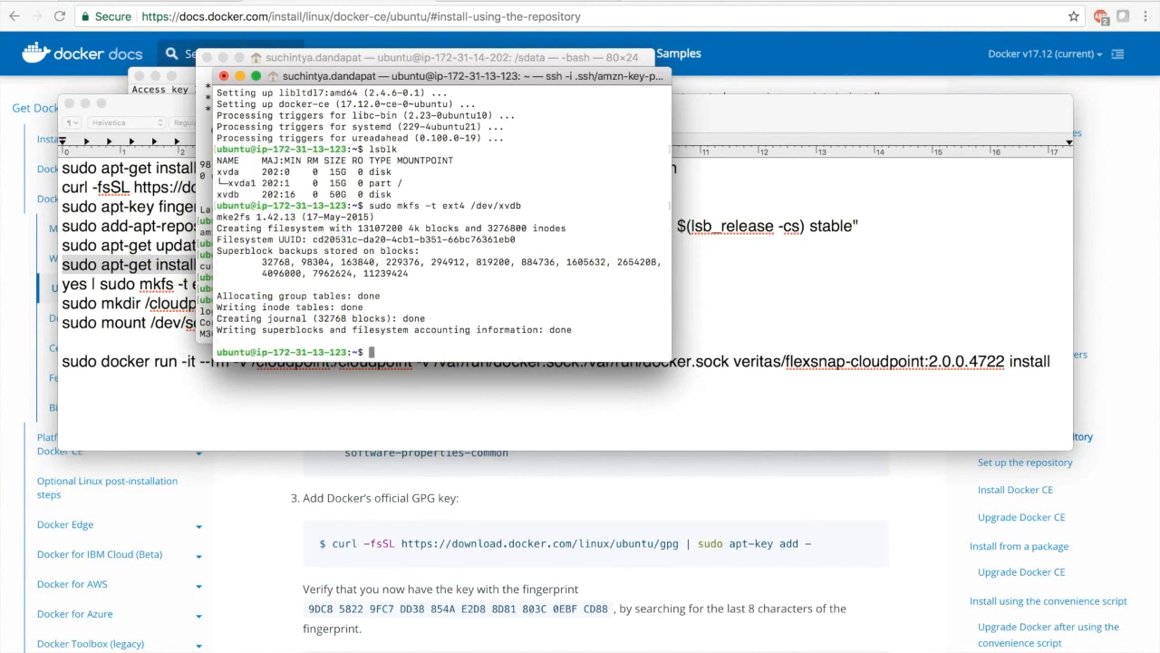
Create the /cloudpoint directory with sudo mkdir and mount /dev/xvdb on it with sudo mount
{"action": "type", "text": "sudo mkdir /cloudpoint"}
{"action": "key", "text": "Return"}
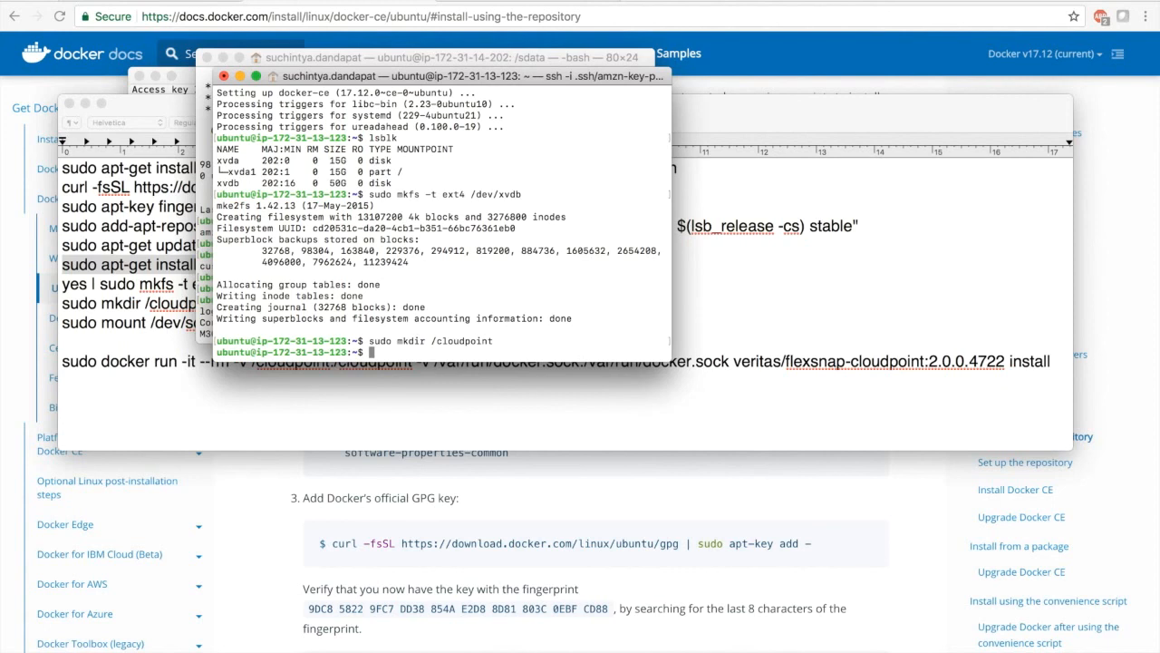
{"action": "type", "text": "sudo mount /dev/xvdb /cloudpoint"}
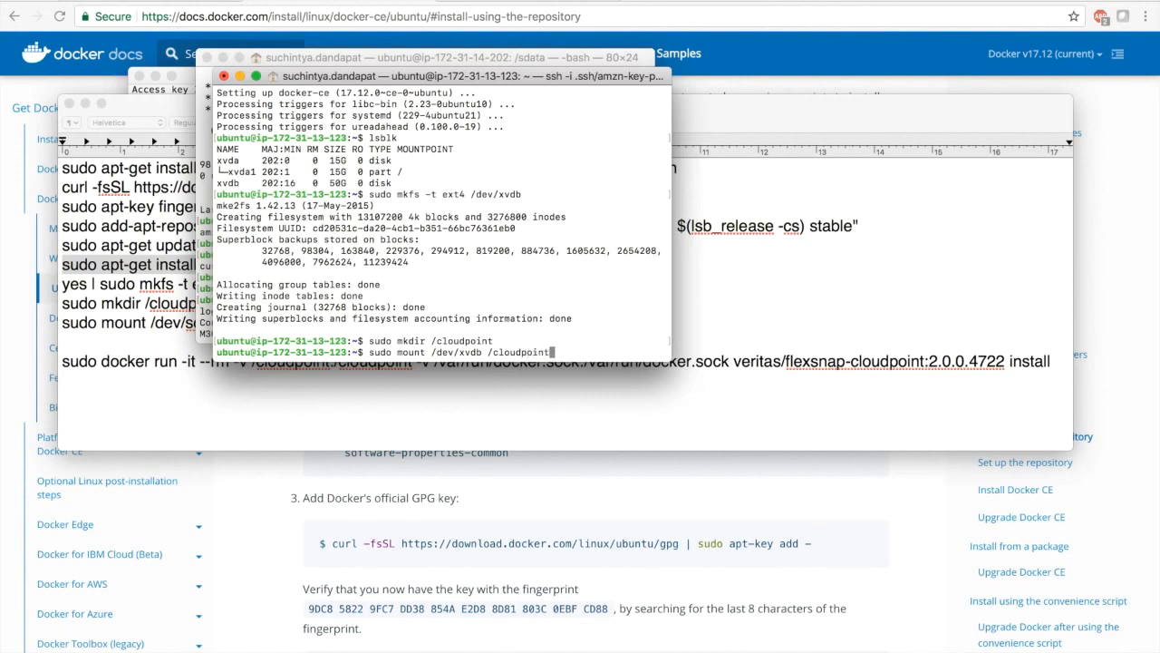
{"action": "key", "text": "Return"}
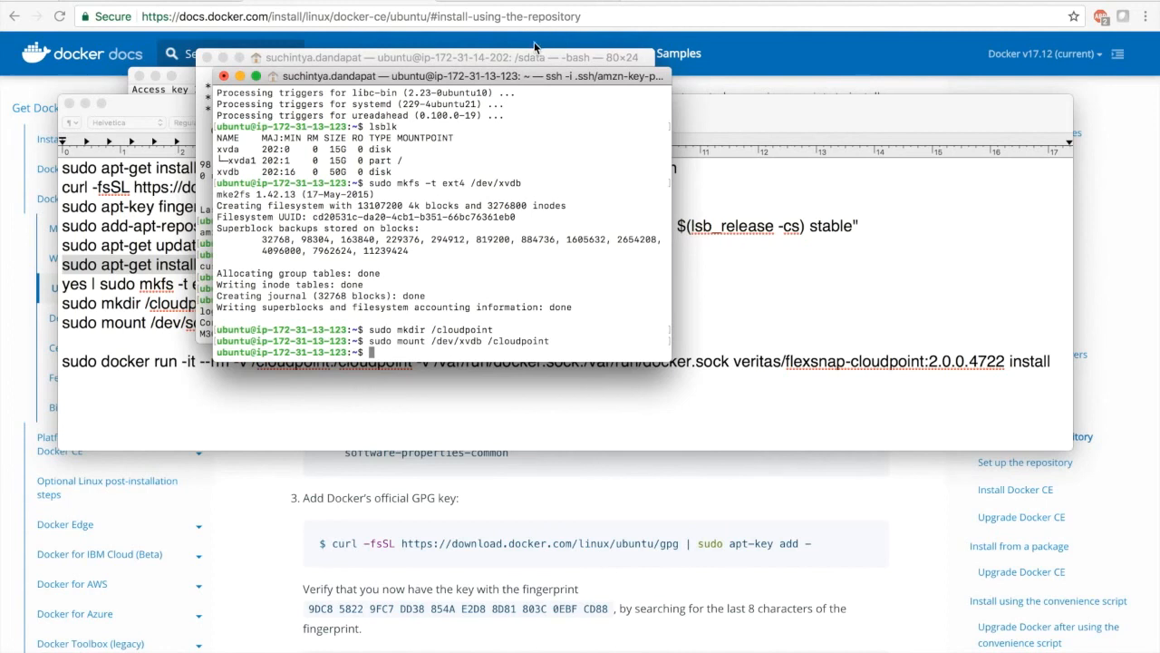
{"action": "left_click", "coordinate": [526, 56]}
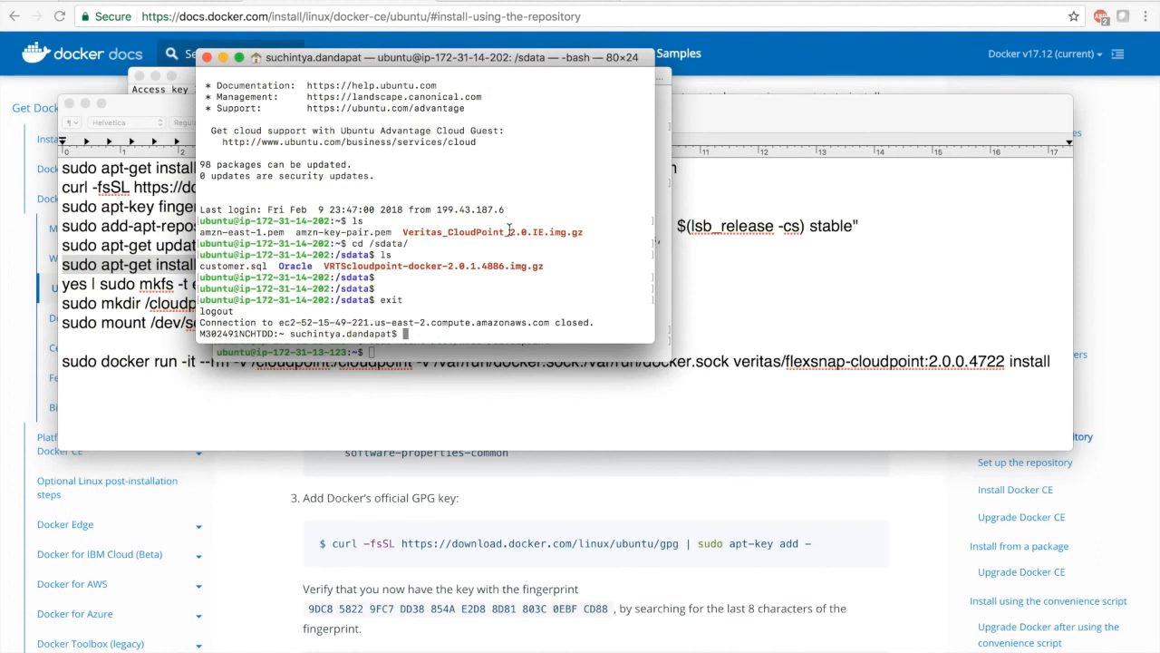
{"action": "key", "text": "Up"}
{"action": "key", "text": "Return"}
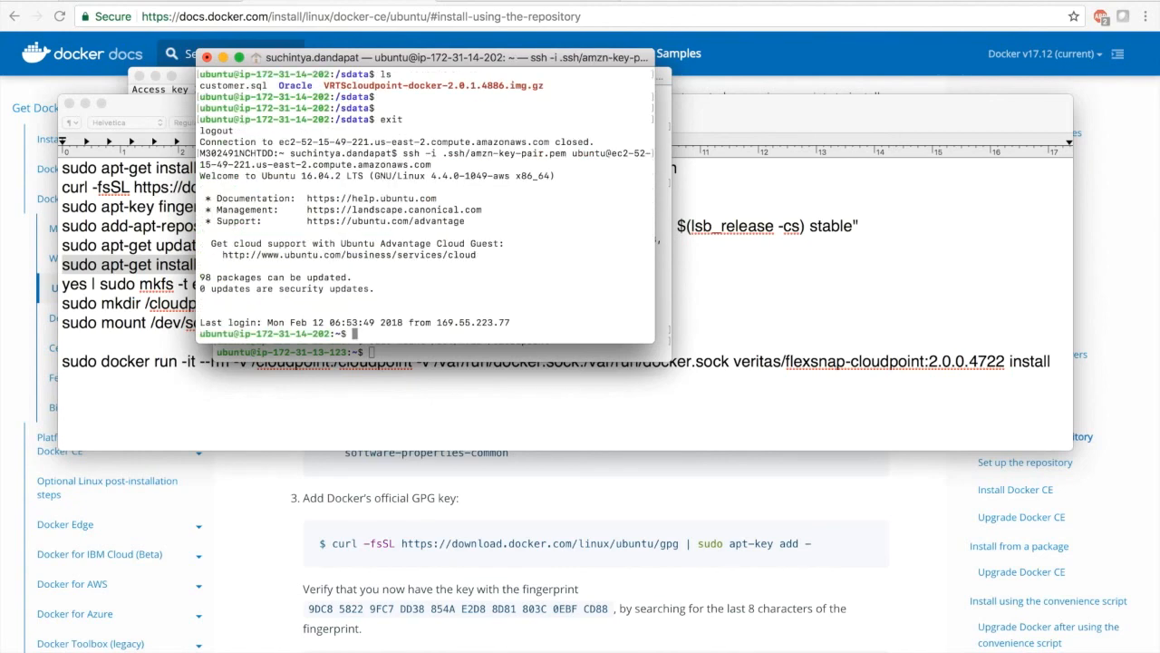
{"action": "type", "text": "ls"}
{"action": "key", "text": "Return"}
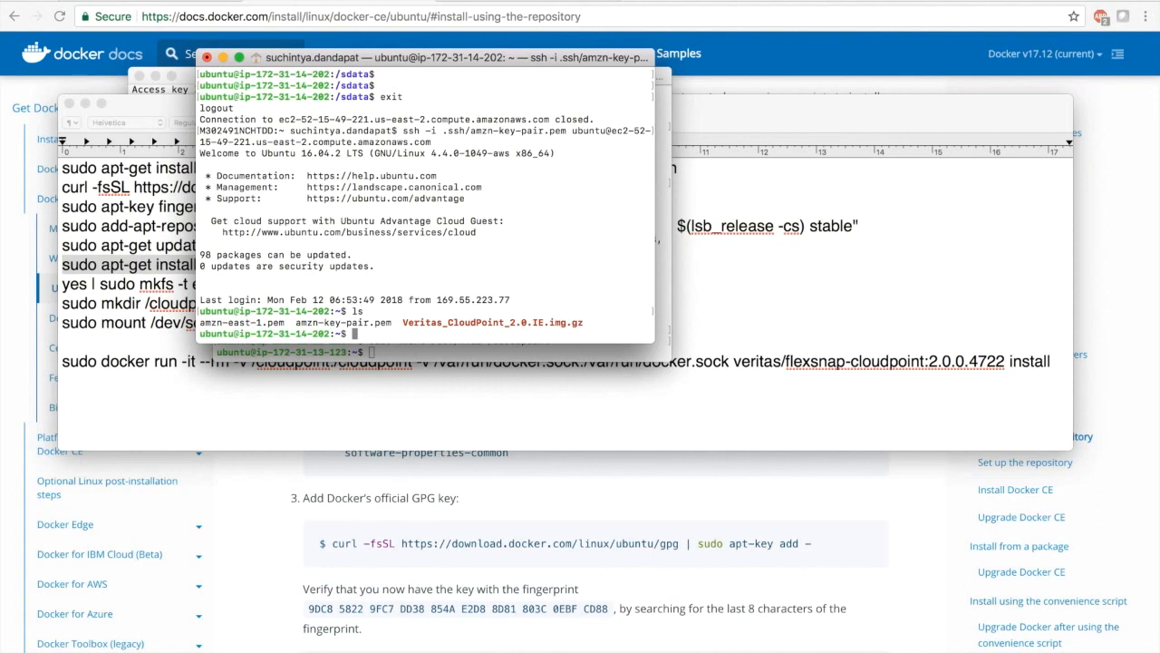
Begin an scp command using key amzn-key-pair.pem to send Veritas_CloudPoint_2.0.IE.img.gz to the ubuntu@ account of the new instance
{"action": "type", "text": "scp -i amzn-k"}
{"action": "key", "text": "Tab"}
{"action": "type", "text": "ubun"}
{"action": "key", "text": "BackSpace"}
{"action": "key", "text": "BackSpace"}
{"action": "key", "text": "BackSpace"}
{"action": "key", "text": "BackSpace"}
{"action": "type", "text": "Veri"}
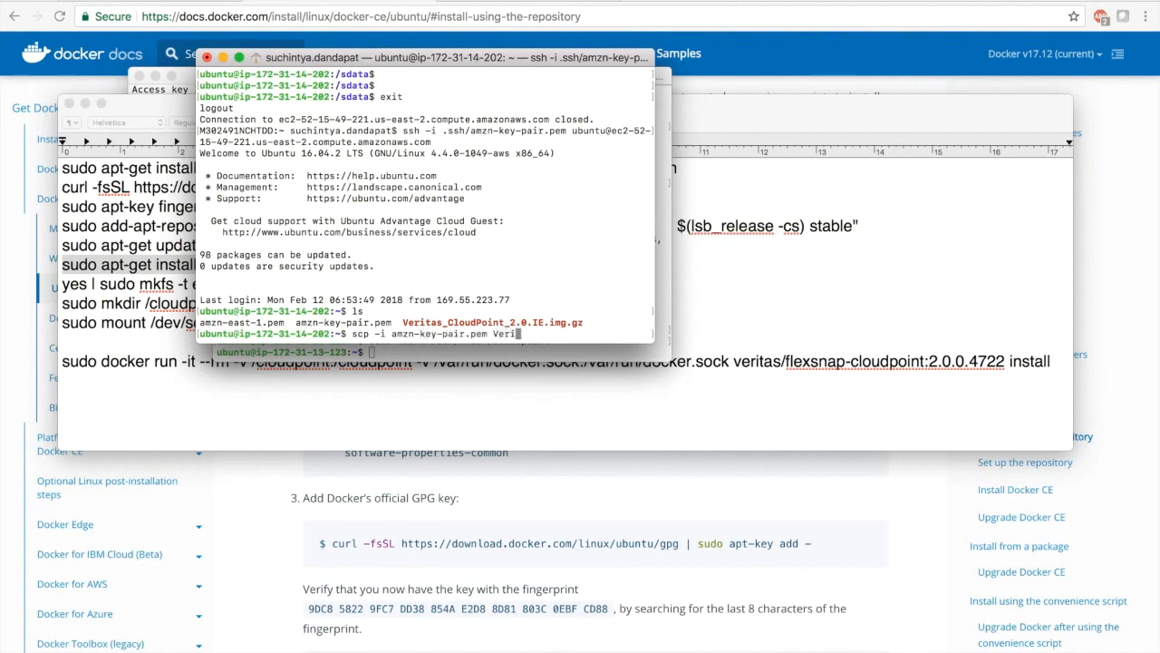
{"action": "key", "text": "Tab"}
{"action": "type", "text": "ubuntu@"}
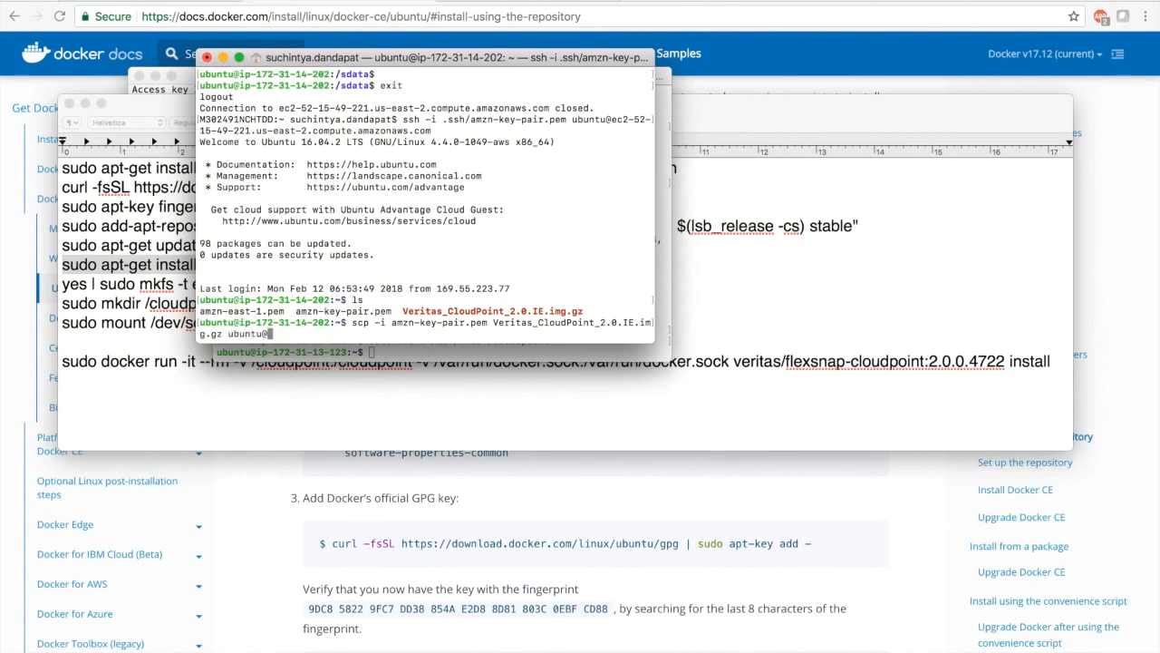
{"action": "type", "text": "sudo apt-get install docker-ce -y"}
{"action": "key", "text": "BackSpace"}
{"action": "key", "text": "BackSpace"}
{"action": "key", "text": "BackSpace"}
{"action": "key", "text": "BackSpace"}
{"action": "key", "text": "BackSpace"}
{"action": "key", "text": "BackSpace"}
{"action": "key", "text": "BackSpace"}
{"action": "key", "text": "BackSpace"}
{"action": "key", "text": "BackSpace"}
{"action": "key", "text": "BackSpace"}
{"action": "key", "text": "BackSpace"}
{"action": "key", "text": "BackSpace"}
{"action": "key", "text": "BackSpace"}
{"action": "key", "text": "BackSpace"}
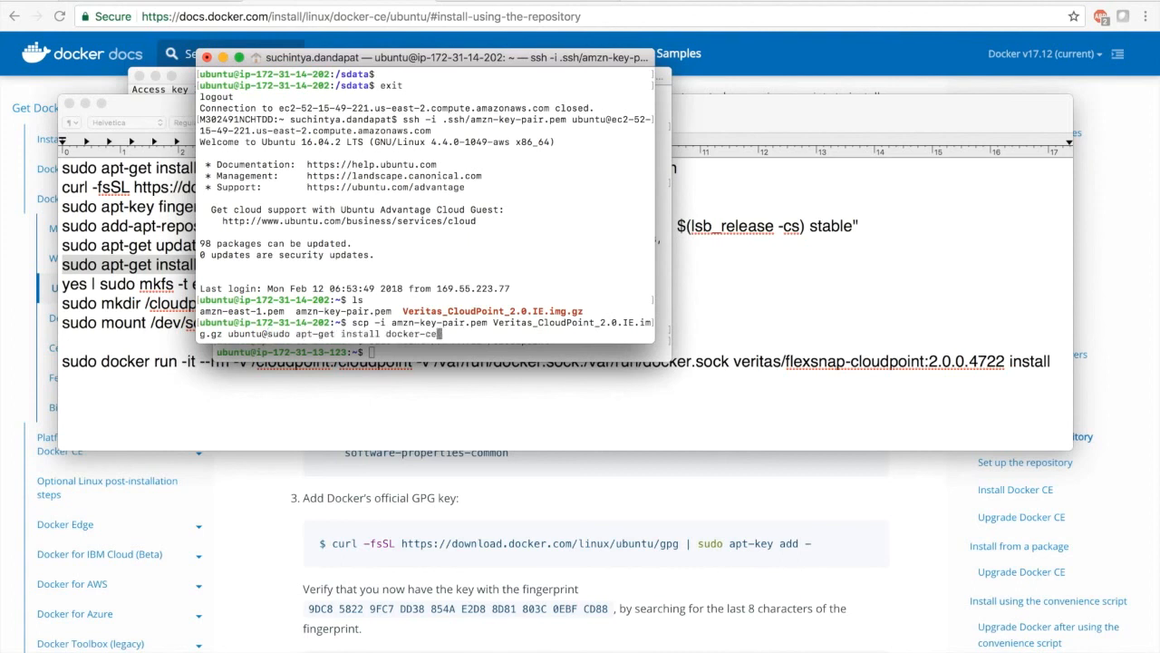
{"action": "key", "text": "BackSpace"}
{"action": "key", "text": "BackSpace"}
{"action": "key", "text": "BackSpace"}
{"action": "key", "text": "BackSpace"}
{"action": "key", "text": "BackSpace"}
{"action": "key", "text": "BackSpace"}
{"action": "key", "text": "BackSpace"}
{"action": "key", "text": "BackSpace"}
{"action": "key", "text": "BackSpace"}
{"action": "key", "text": "BackSpace"}
{"action": "key", "text": "BackSpace"}
{"action": "key", "text": "BackSpace"}
{"action": "key", "text": "BackSpace"}
{"action": "key", "text": "BackSpace"}
{"action": "key", "text": "BackSpace"}
{"action": "key", "text": "BackSpace"}
{"action": "key", "text": "BackSpace"}
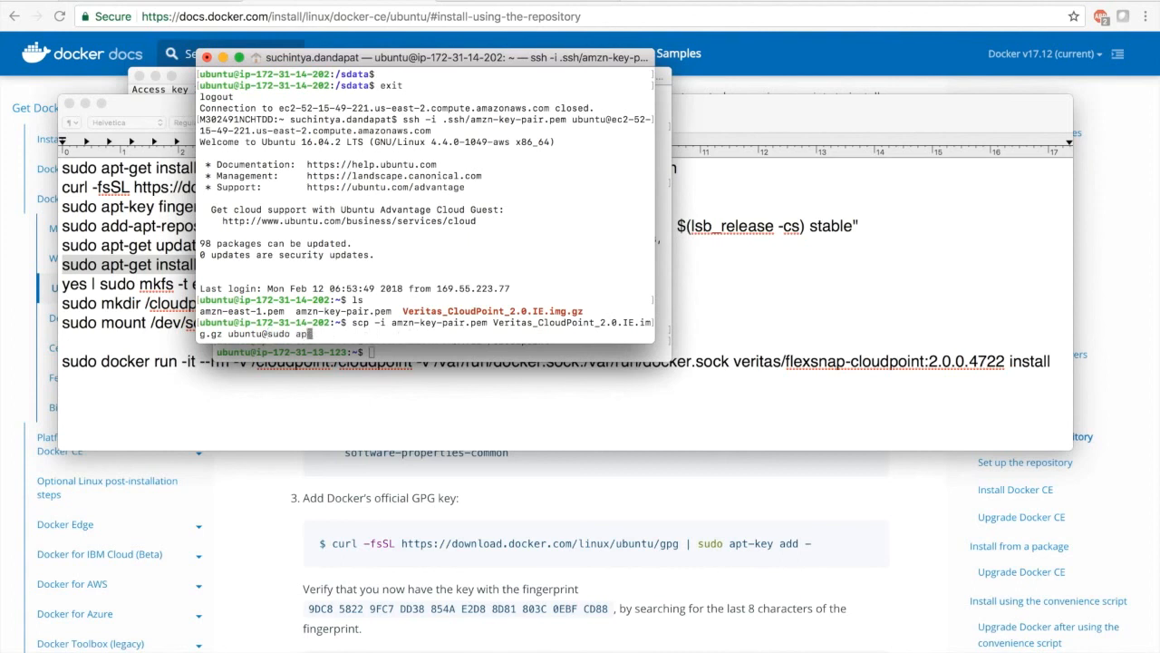
{"action": "key", "text": "BackSpace"}
{"action": "key", "text": "BackSpace"}
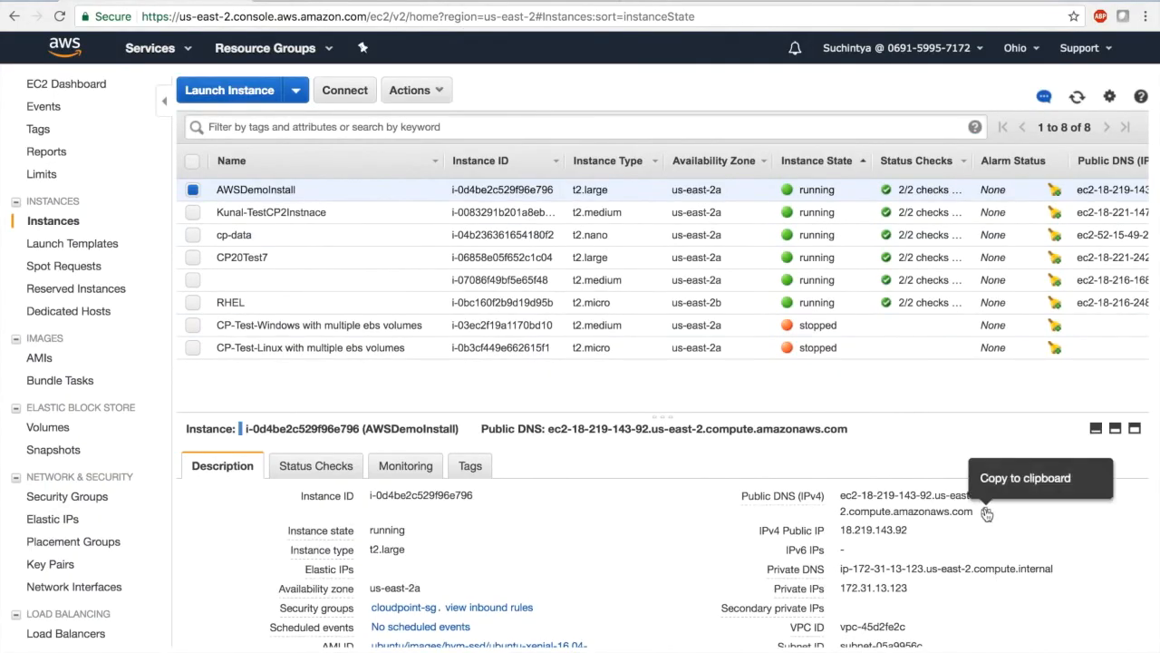
Copy AWSDemoInstall's public DNS from the EC2 console in Chrome, complete the scp target with it and :~/., run the transfer and accept the host key
{"action": "left_click", "coordinate": [987, 514]}
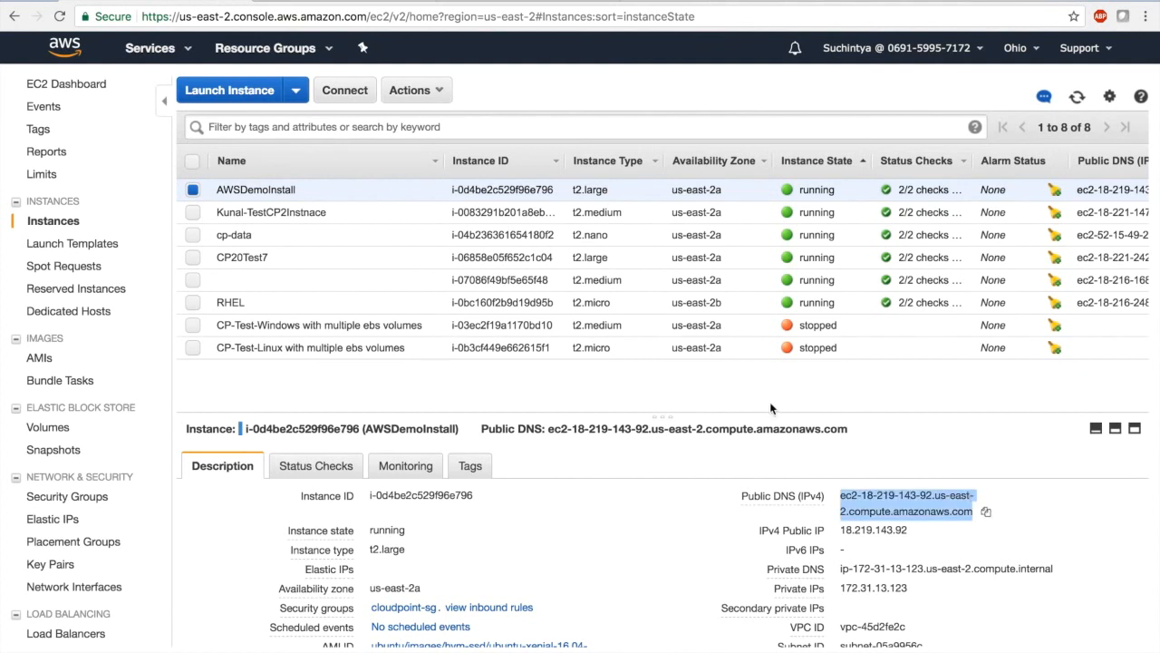
{"action": "key", "text": "super+Tab"}
{"action": "key", "text": "super+v"}
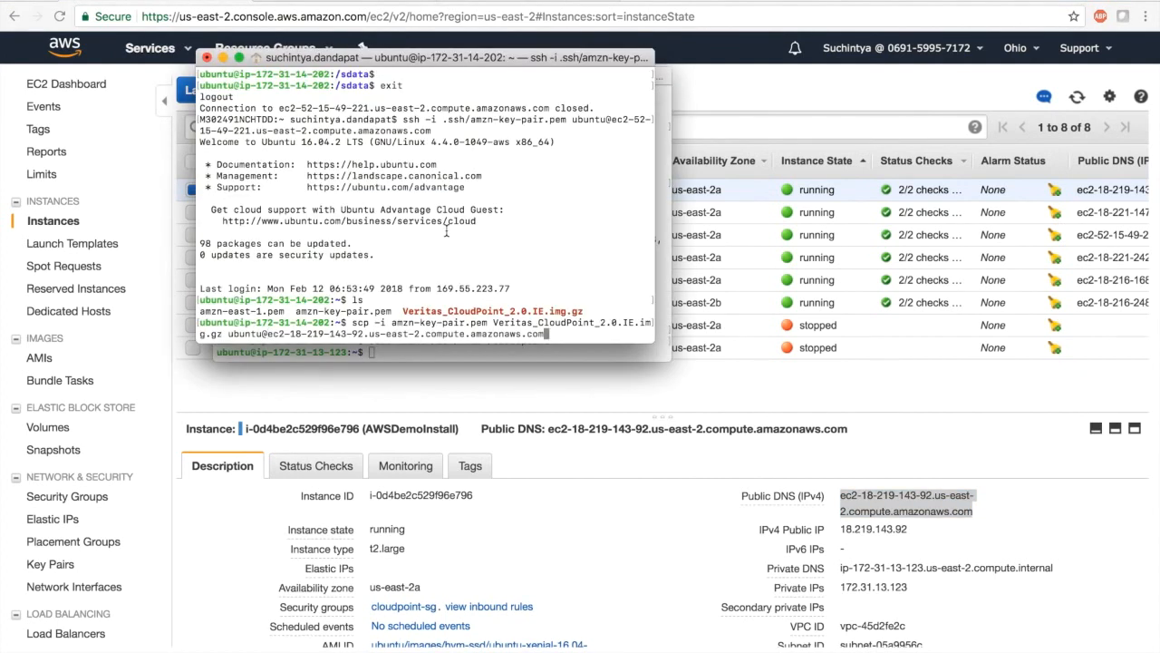
{"action": "type", "text": ":~/."}
{"action": "key", "text": "Return"}
{"action": "type", "text": "yes"}
{"action": "key", "text": "Return"}
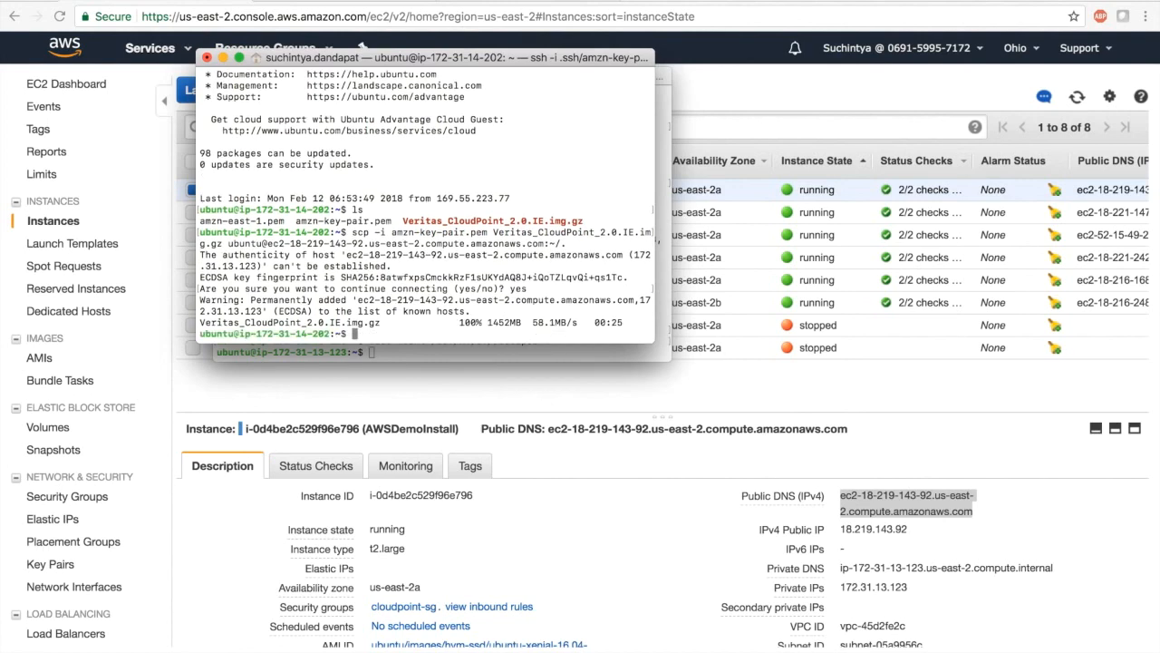
{"action": "key", "text": "super+grave"}
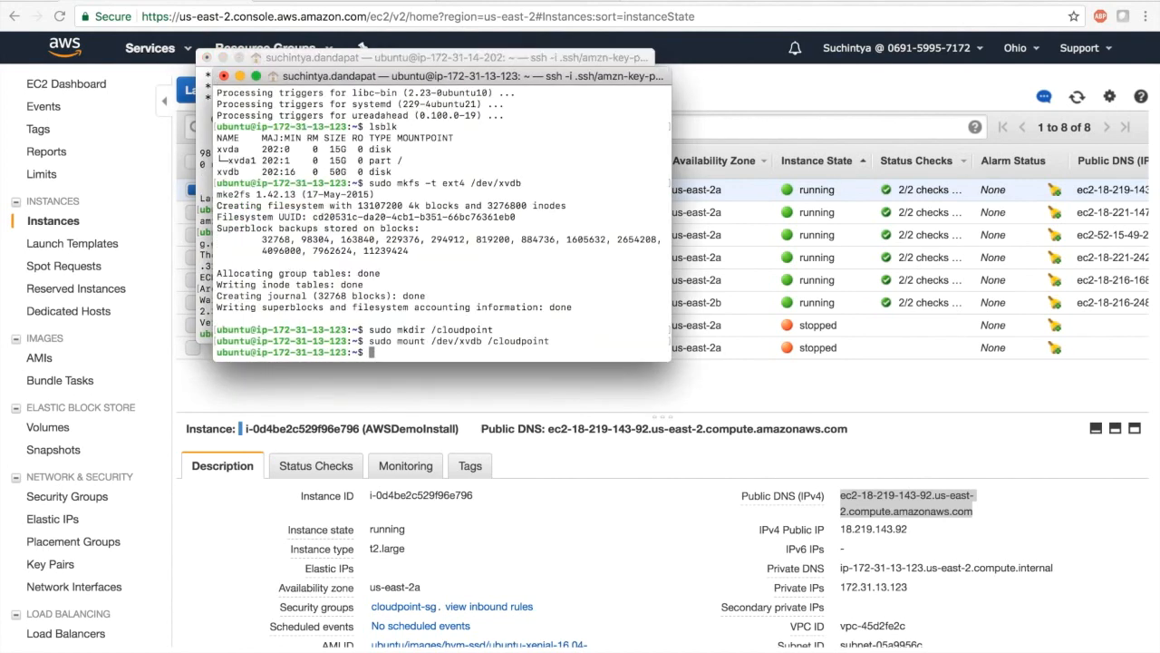
{"action": "type", "text": "ls"}
{"action": "key", "text": "Return"}
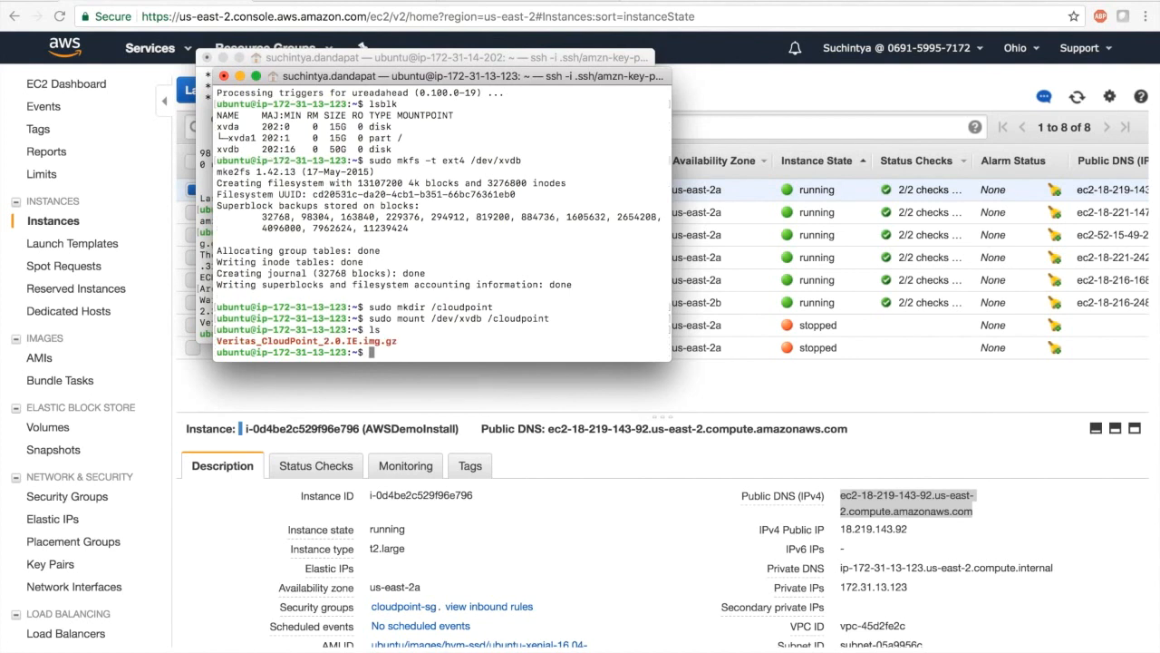
Load the CloudPoint image into Docker with sudo docker load -i Veritas_CloudPoint_2.0.IE.img.gz
{"action": "type", "text": "sudo docker load -i Ve"}
{"action": "key", "text": "Tab"}
{"action": "key", "text": "Return"}
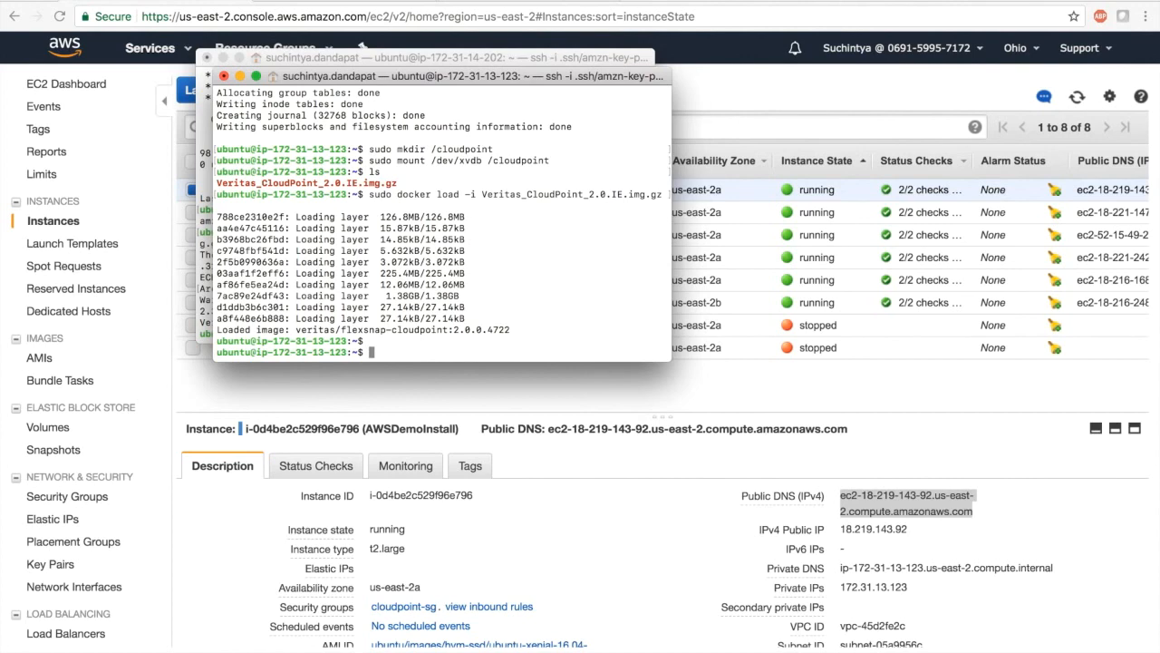
{"action": "key", "text": "super+Tab"}
{"action": "key", "text": "super+Tab"}
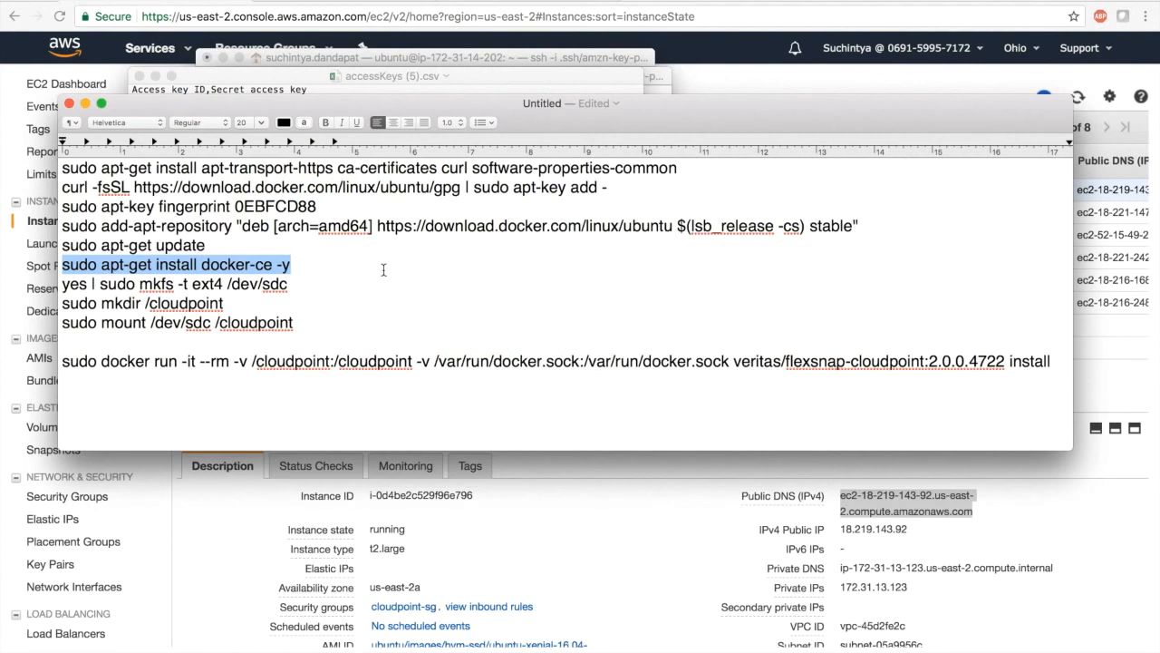
{"action": "left_click", "coordinate": [64, 361]}
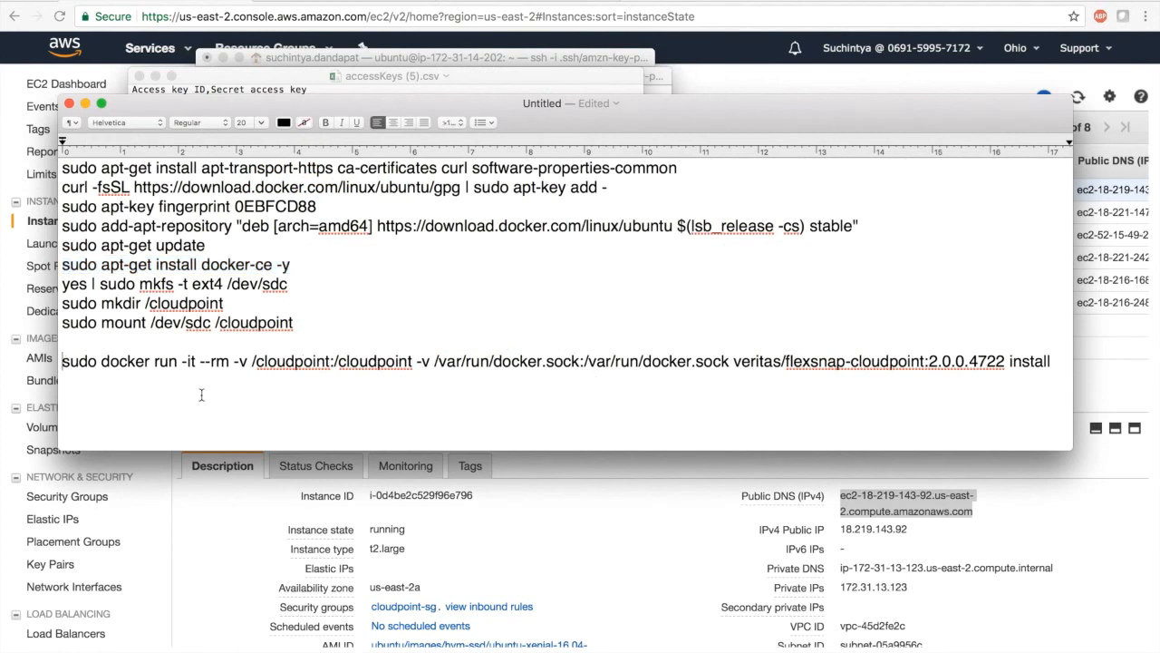
{"action": "key", "text": "super+shift+Right"}
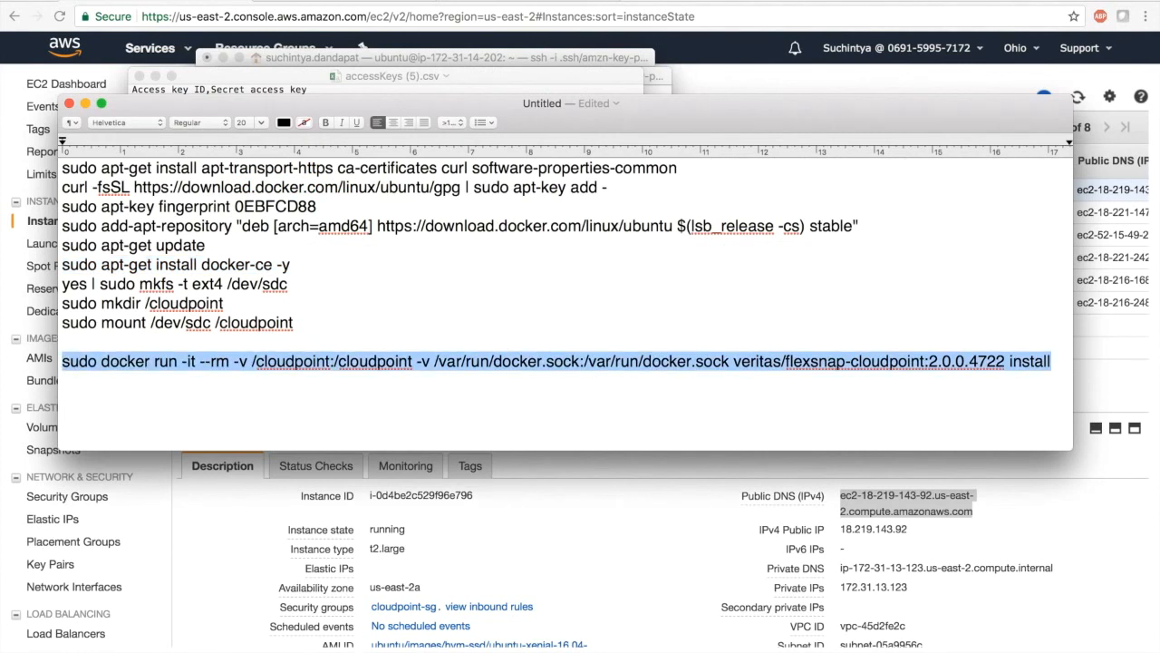
{"action": "key", "text": "super+Tab"}
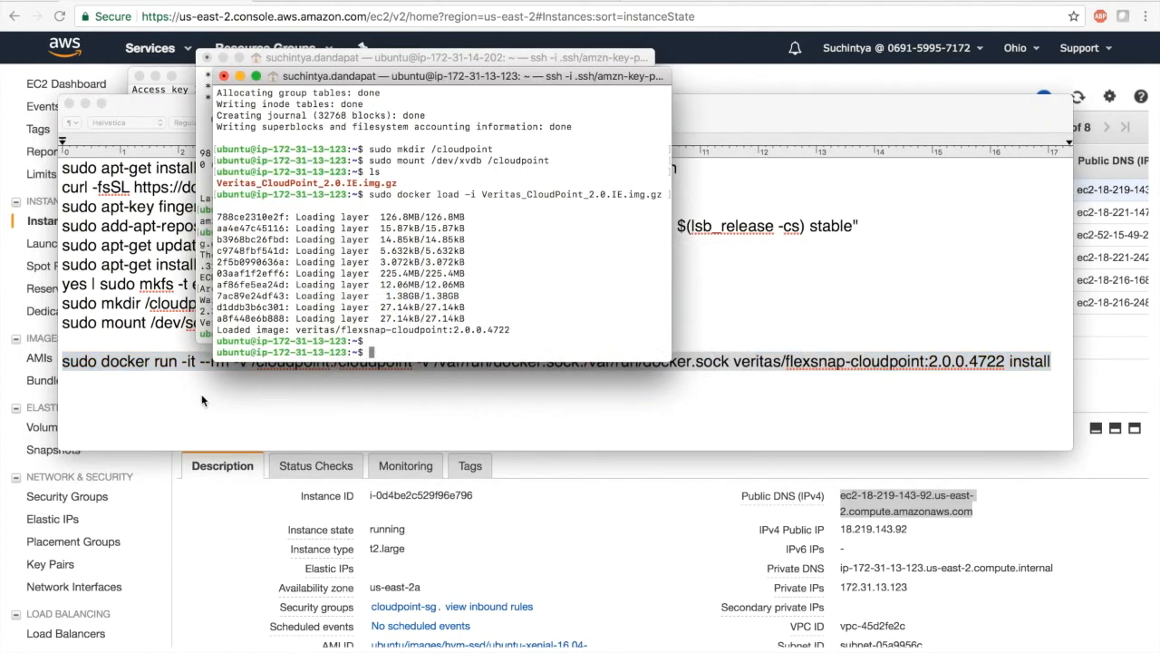
{"action": "key", "text": "super+v"}
{"action": "key", "text": "Return"}
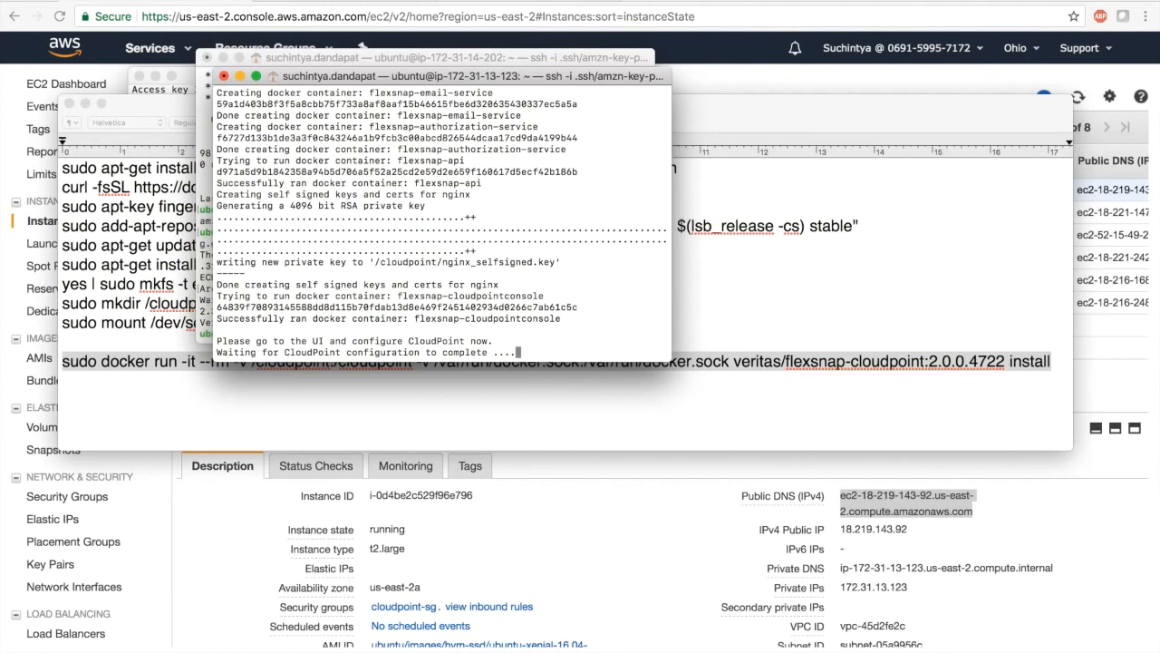
Switch to the EC2 console in Chrome and copy AWSDemoInstall's public DNS (IPv4) name to the clipboard
{"action": "left_click", "coordinate": [609, 504]}
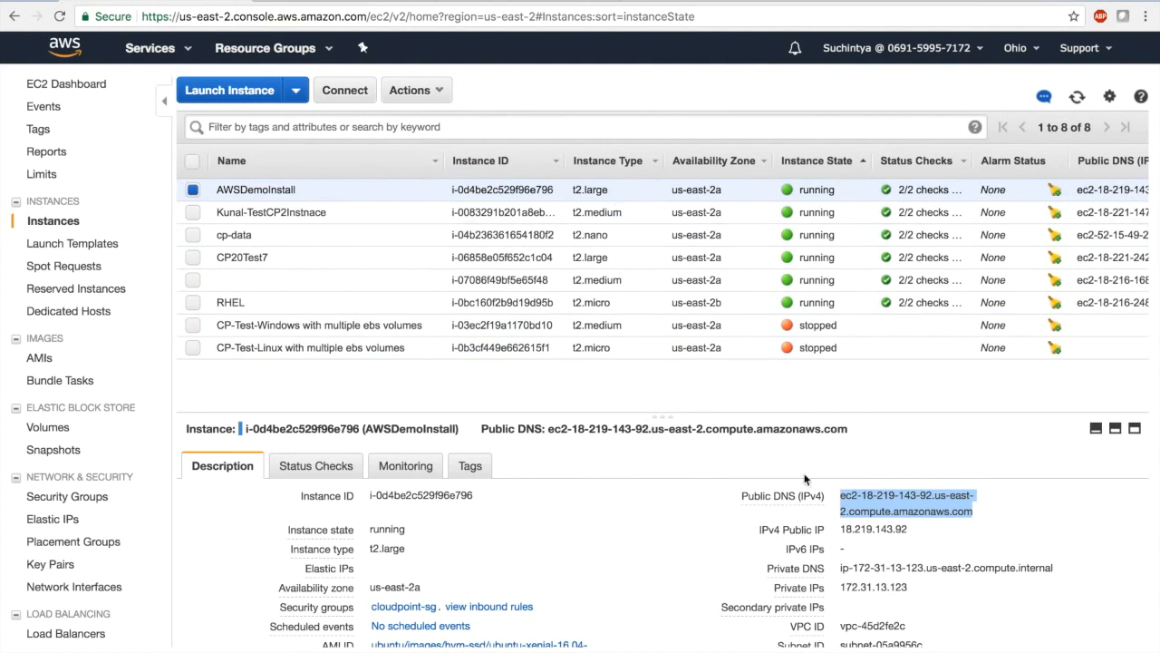
{"action": "mouse_move", "coordinate": [979, 512]}
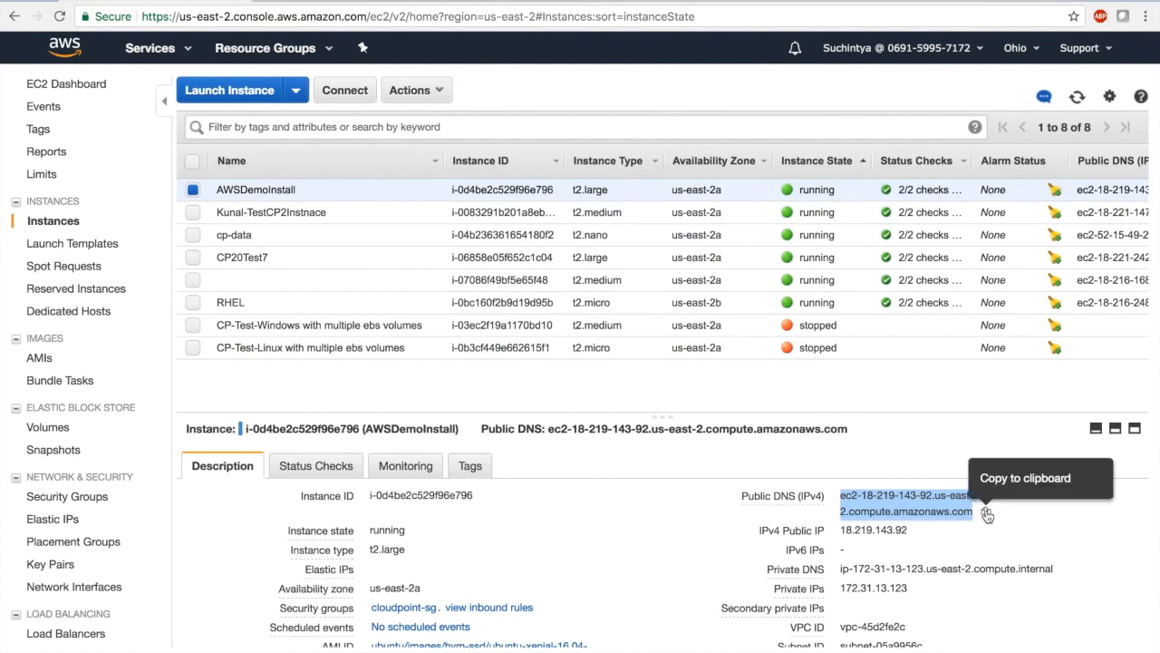
{"action": "left_click", "coordinate": [987, 515]}
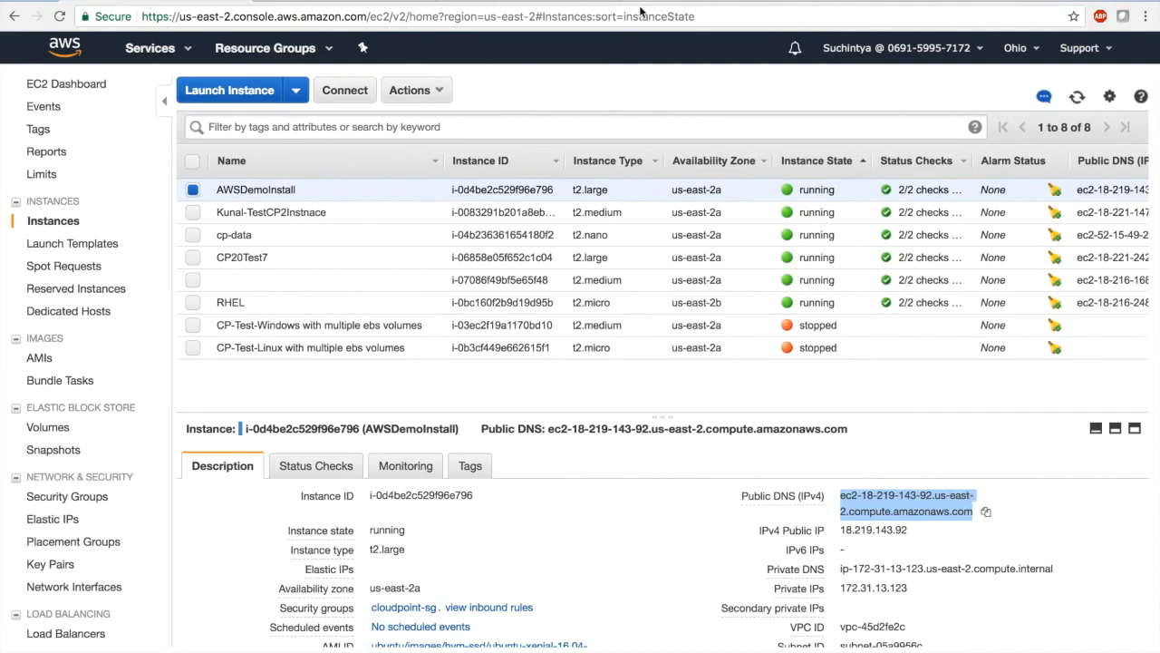
{"action": "key", "text": "ctrl+t"}
{"action": "type", "text": "ht"}
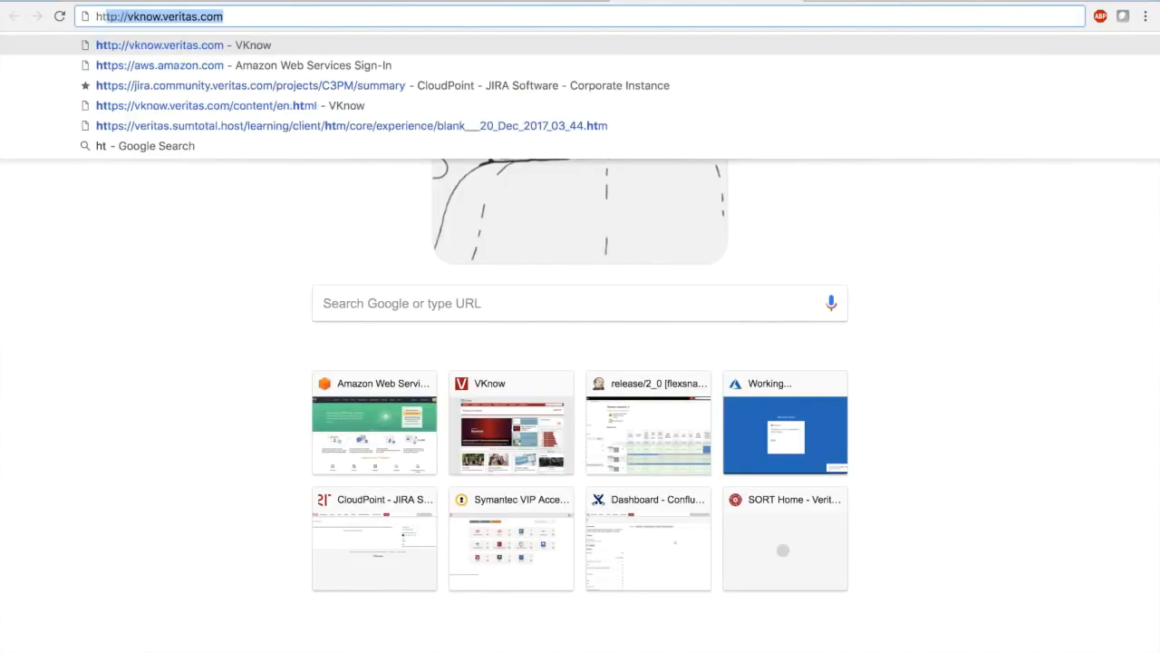
{"action": "type", "text": "tps://"}
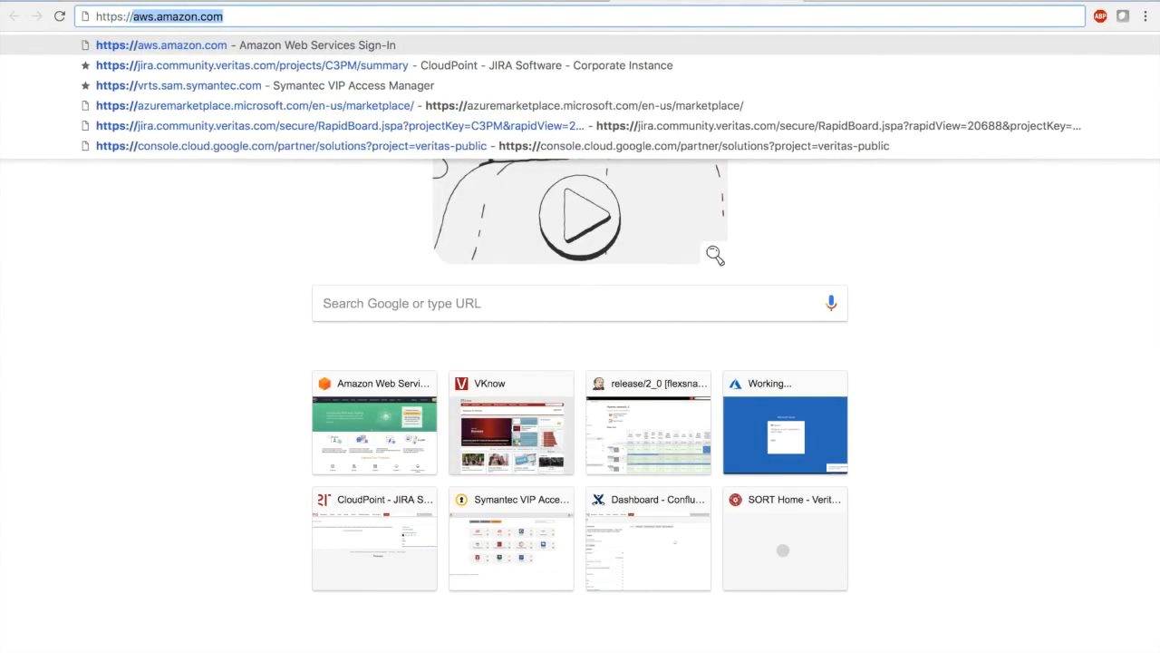
{"action": "key", "text": "ctrl+v"}
{"action": "key", "text": "Return"}
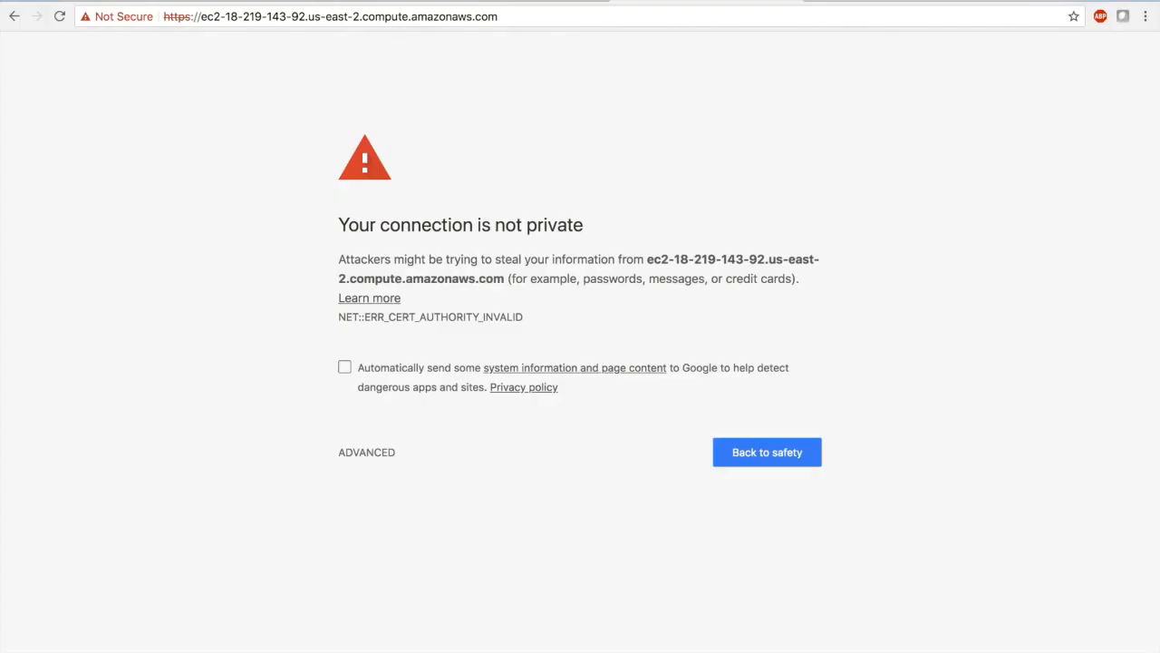
{"action": "left_click", "coordinate": [363, 452]}
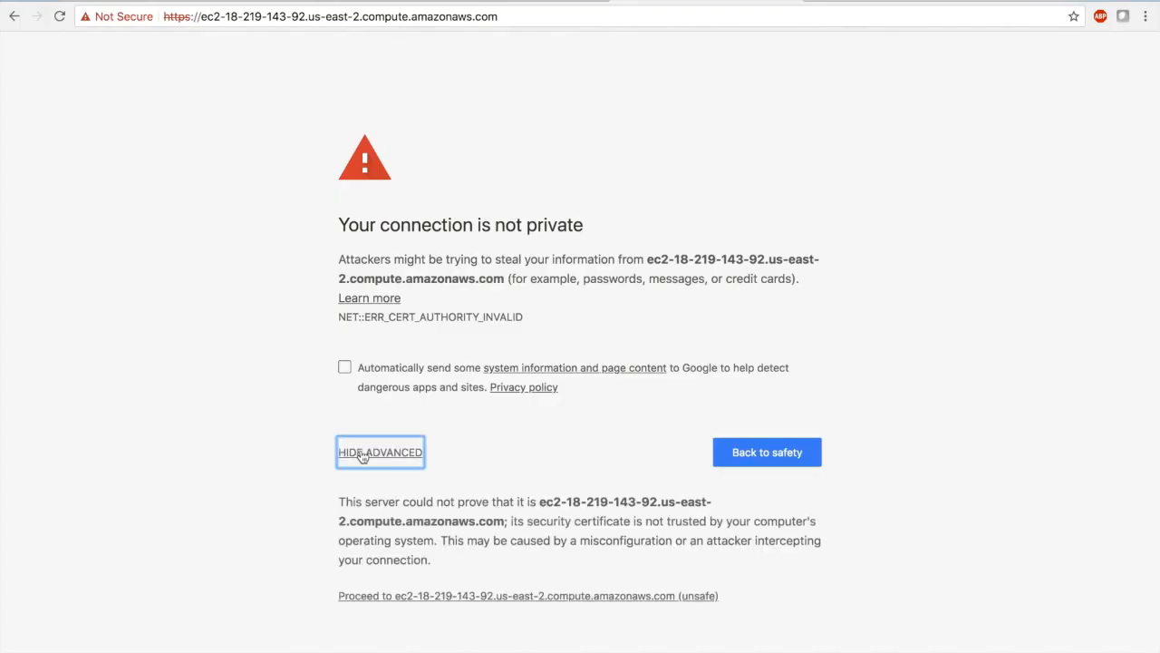
{"action": "left_click", "coordinate": [443, 597]}
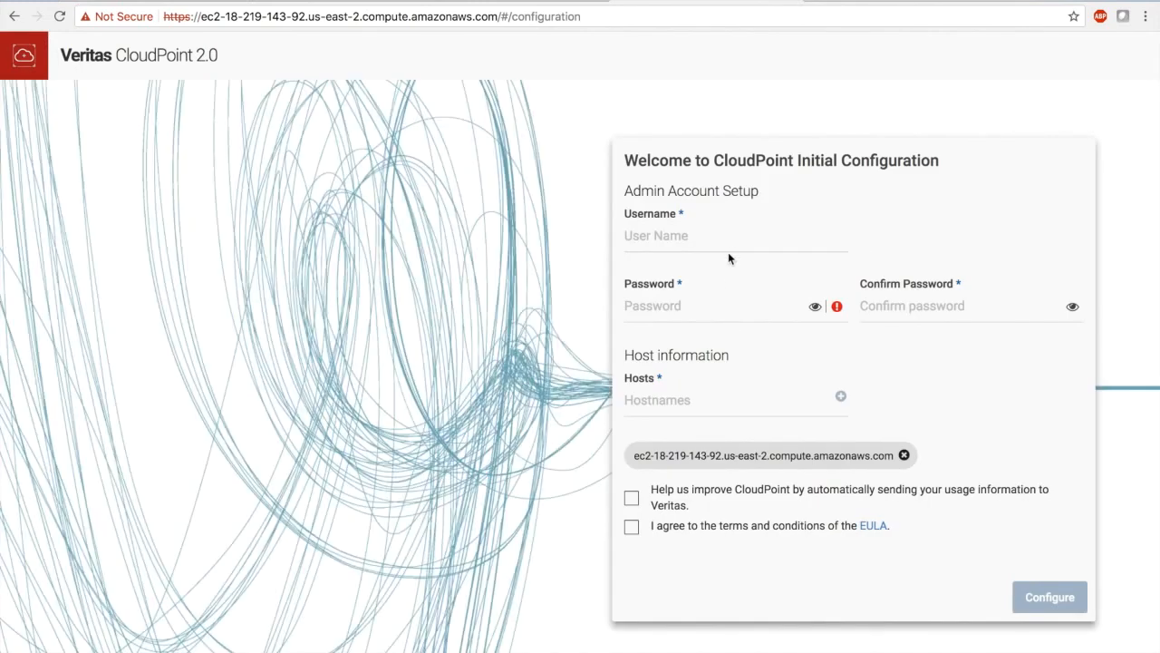
Fill in the CloudPoint admin account setup with the admin's e-mail as username, plus the account password and its confirmation
{"action": "left_click", "coordinate": [737, 235]}
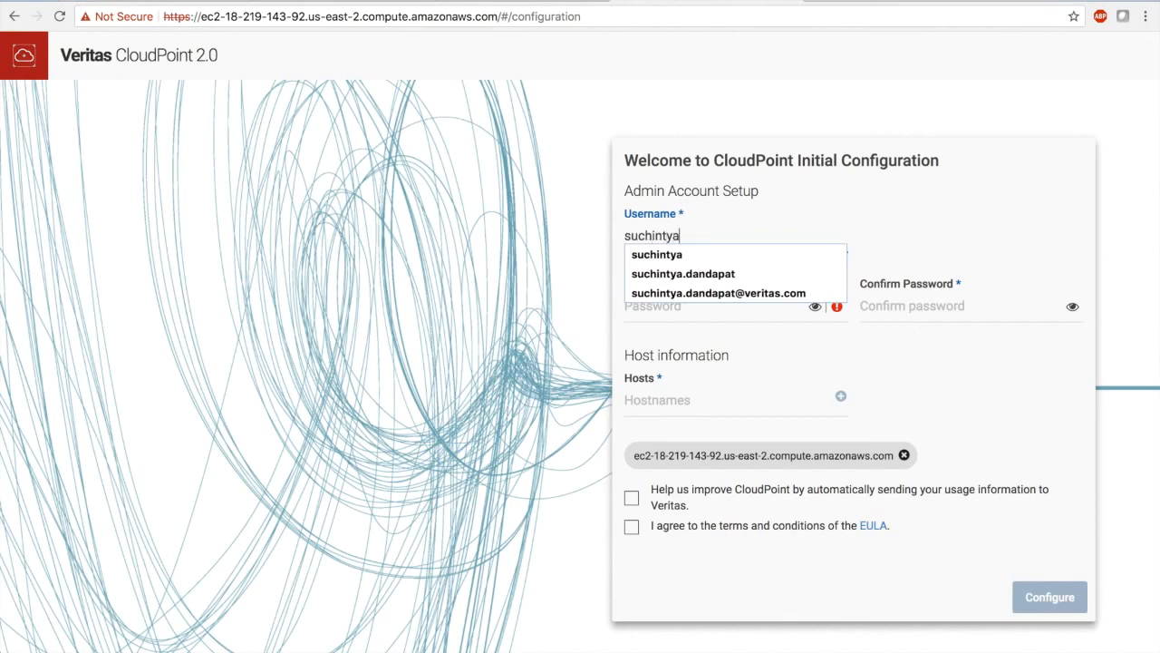
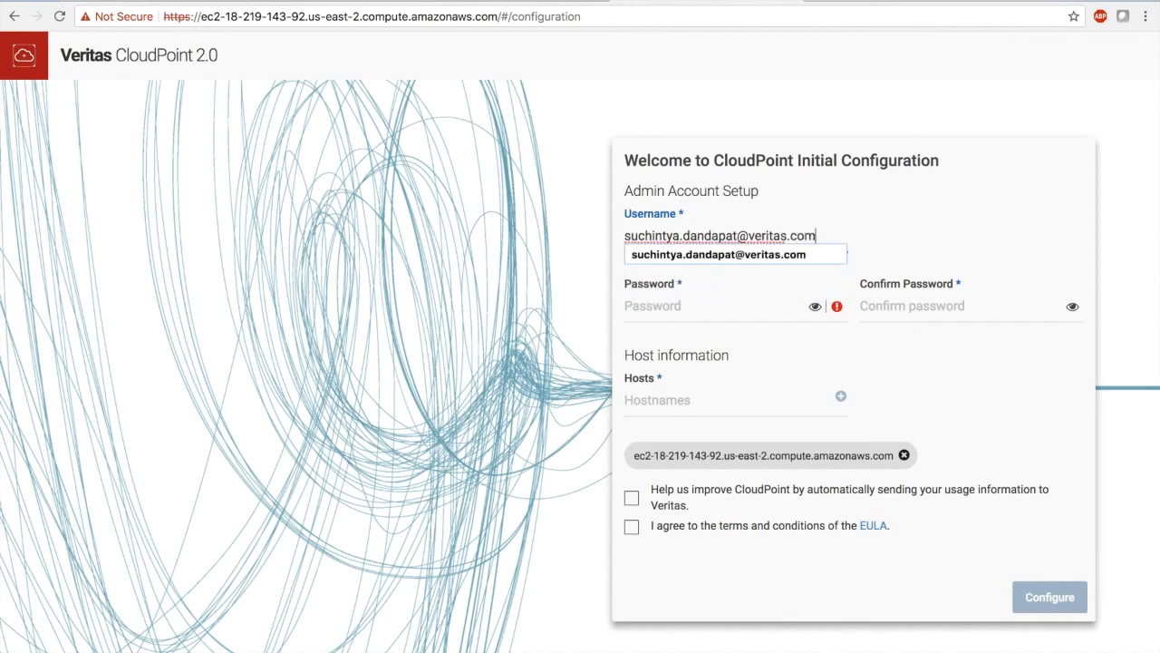
{"action": "key", "text": "Tab"}
{"action": "type", "text": "********"}
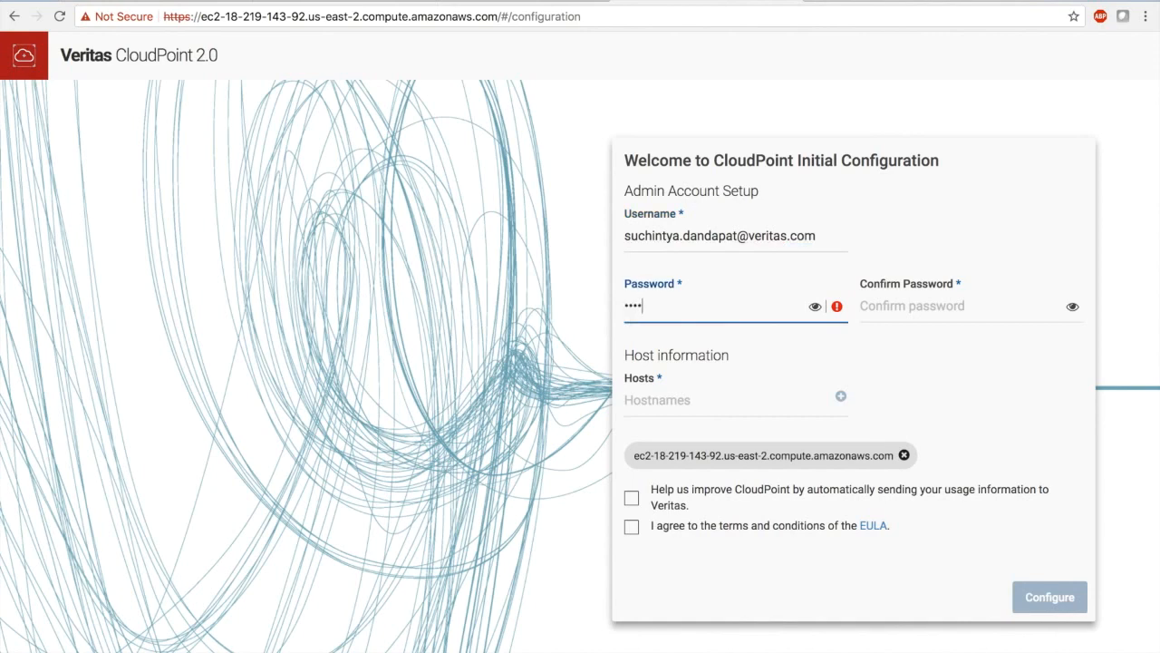
{"action": "type", "text": "**"}
{"action": "key", "text": "Tab"}
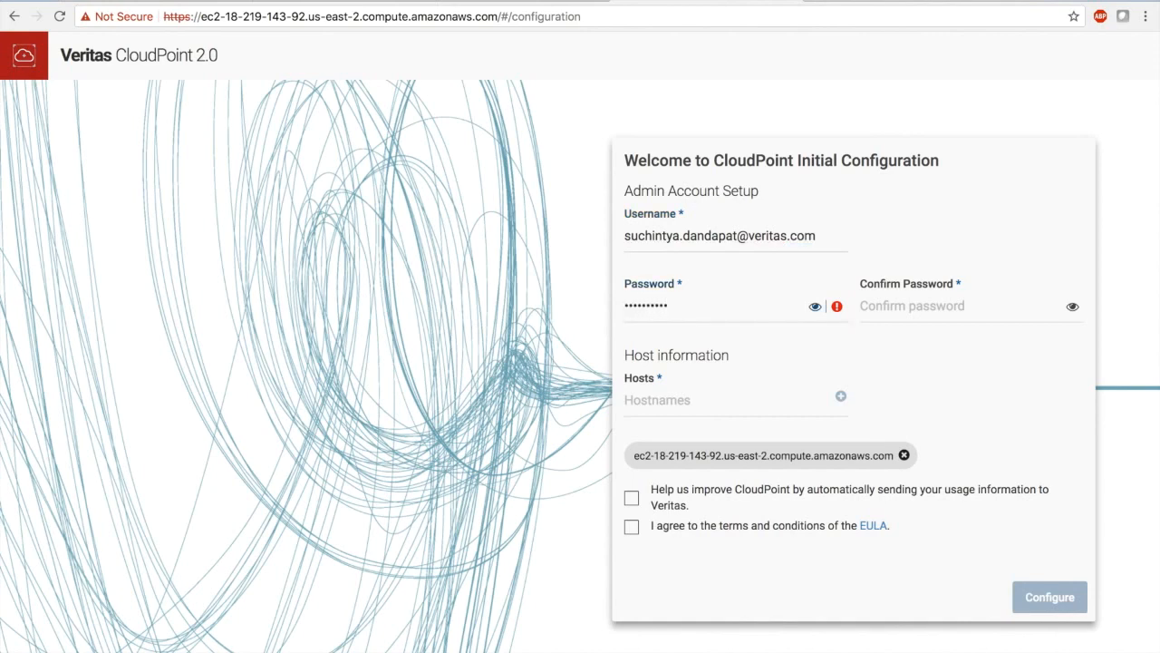
{"action": "type", "text": "*****"}
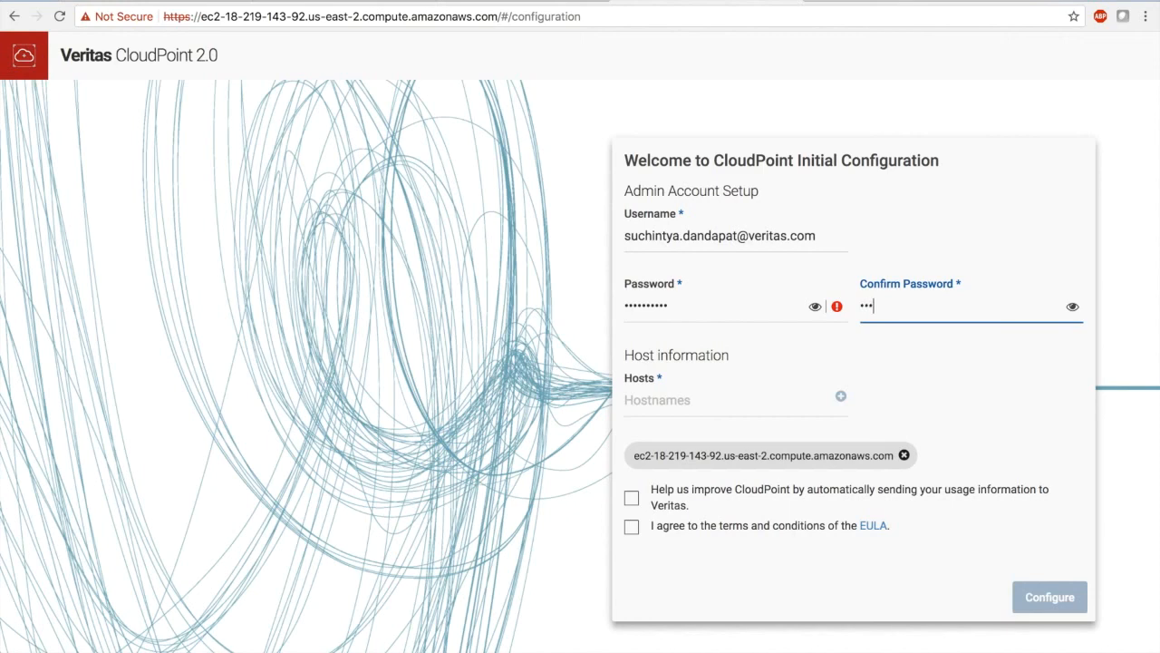
{"action": "type", "text": "*****"}
Agree to send usage information to Veritas, accept the EULA terms, and start the CloudPoint configuration
{"action": "left_click", "coordinate": [632, 500]}
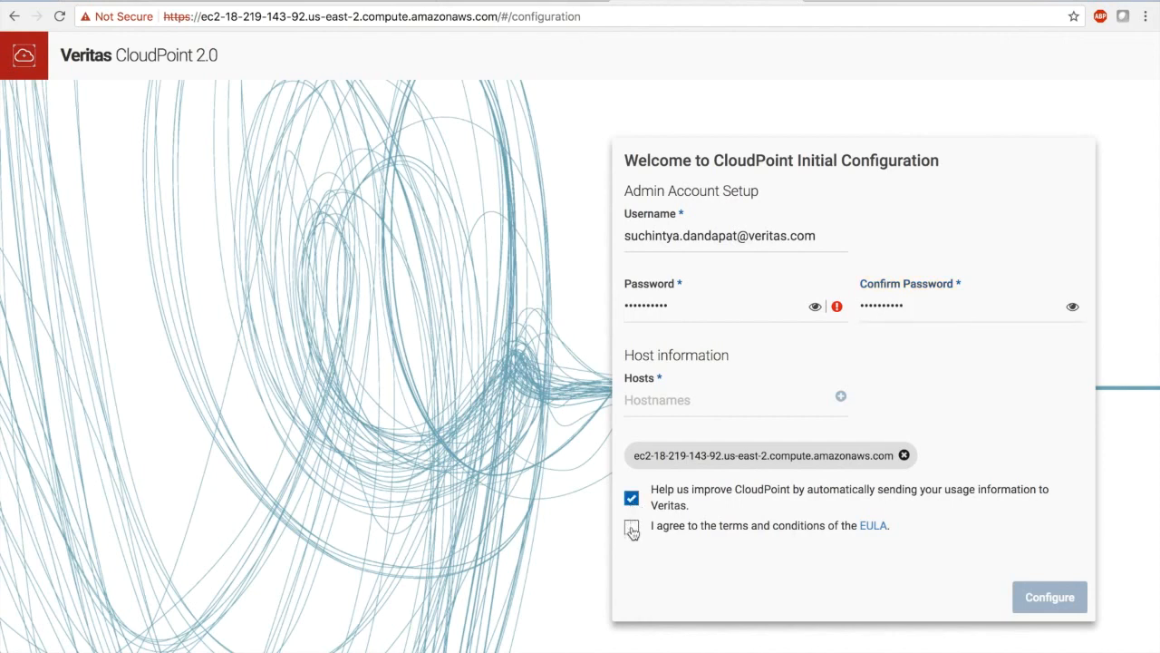
{"action": "left_click", "coordinate": [632, 528]}
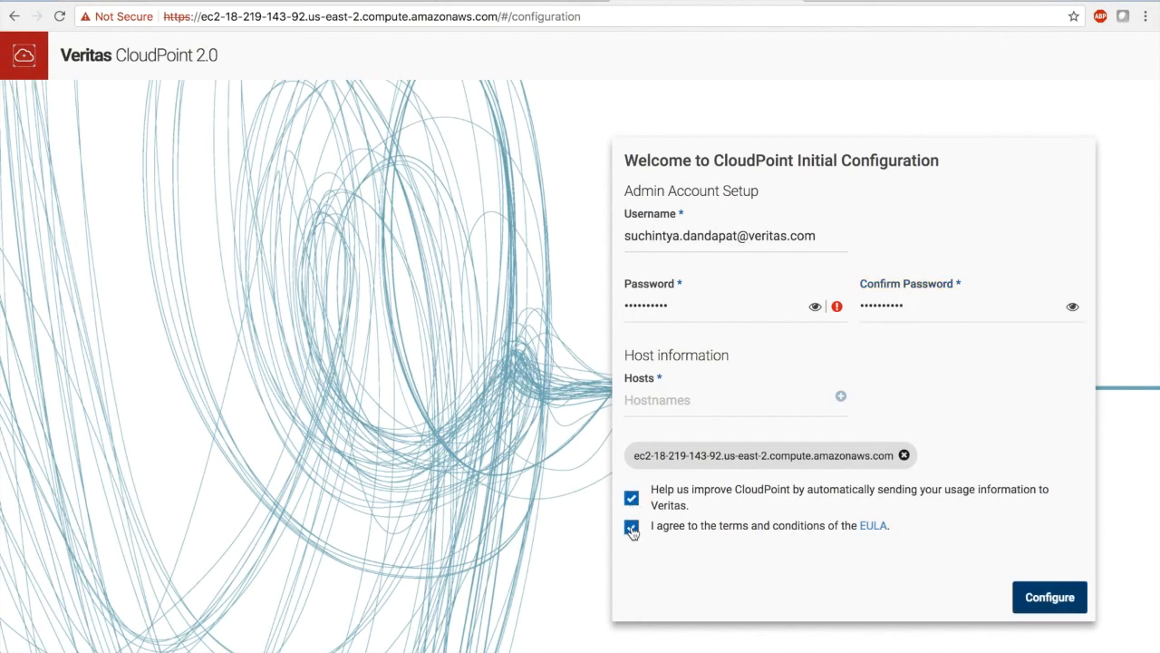
{"action": "left_click", "coordinate": [1036, 601]}
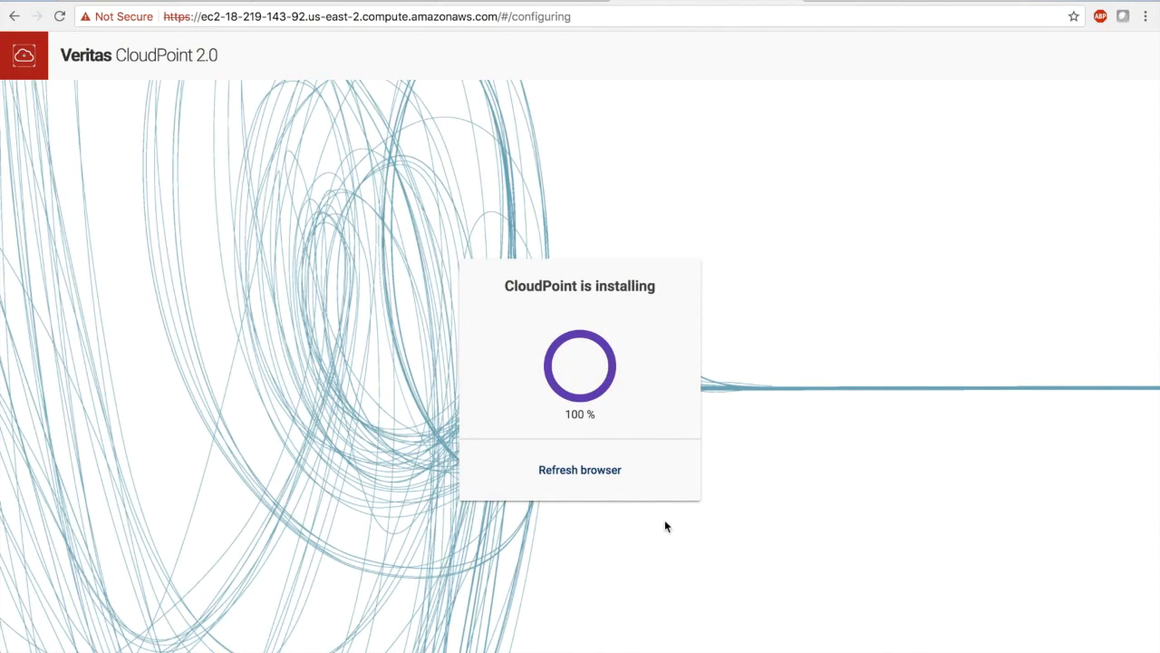
Refresh the browser from the completed installation and proceed past the certificate warning to the CloudPoint site
{"action": "left_click", "coordinate": [589, 471]}
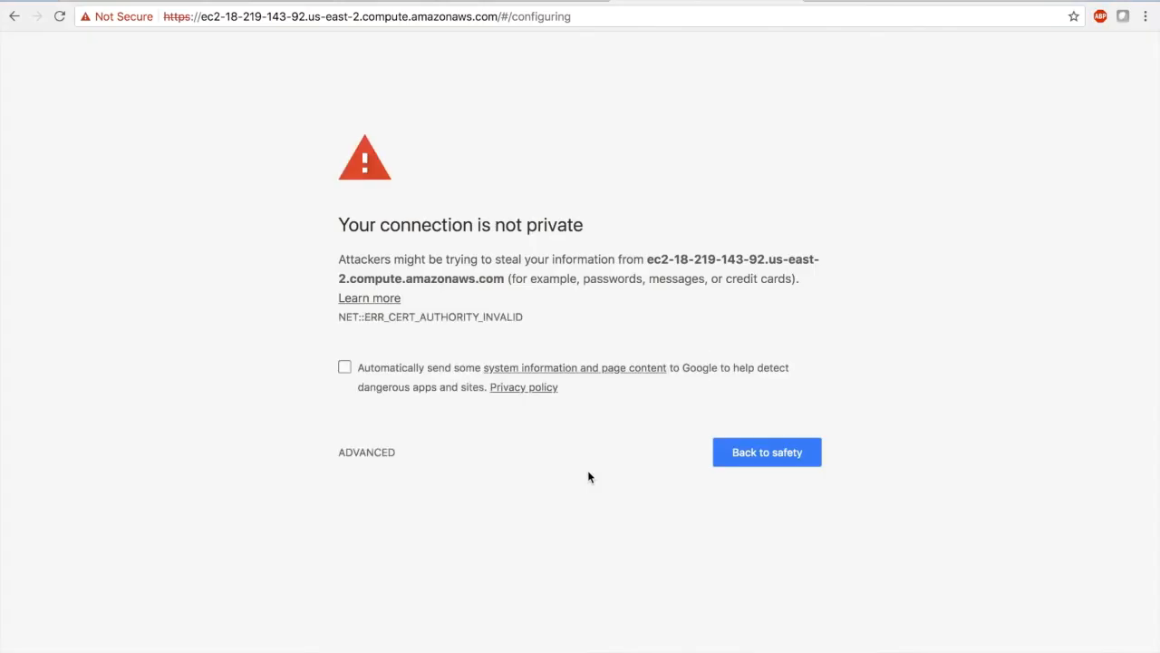
{"action": "left_click", "coordinate": [388, 455]}
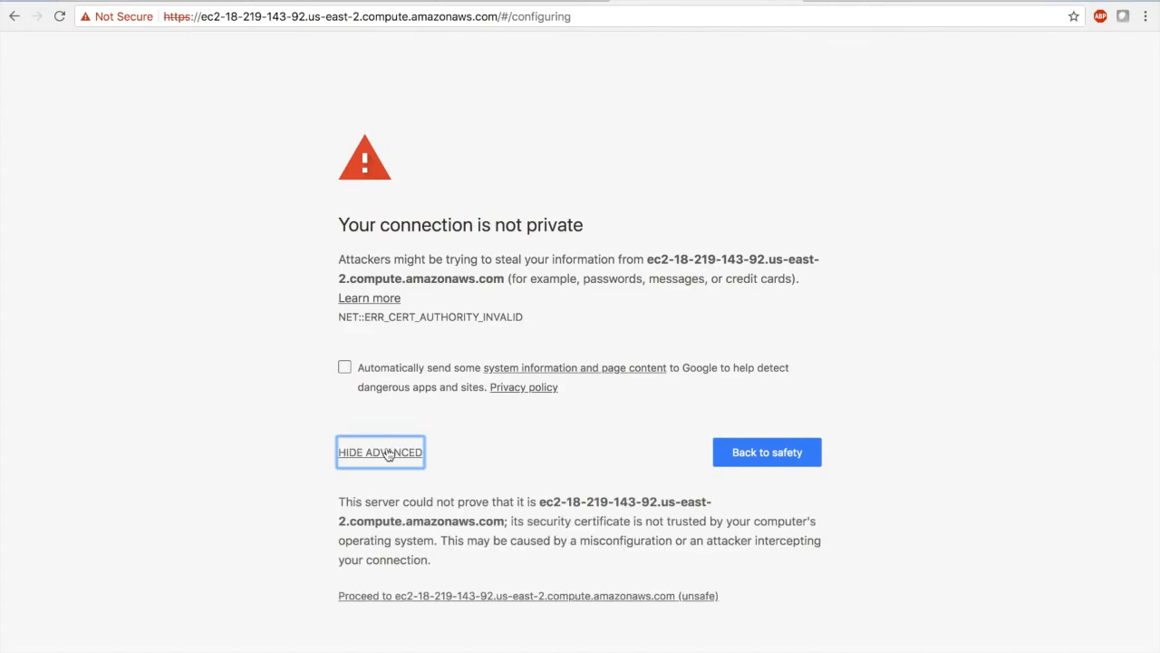
{"action": "left_click", "coordinate": [422, 597]}
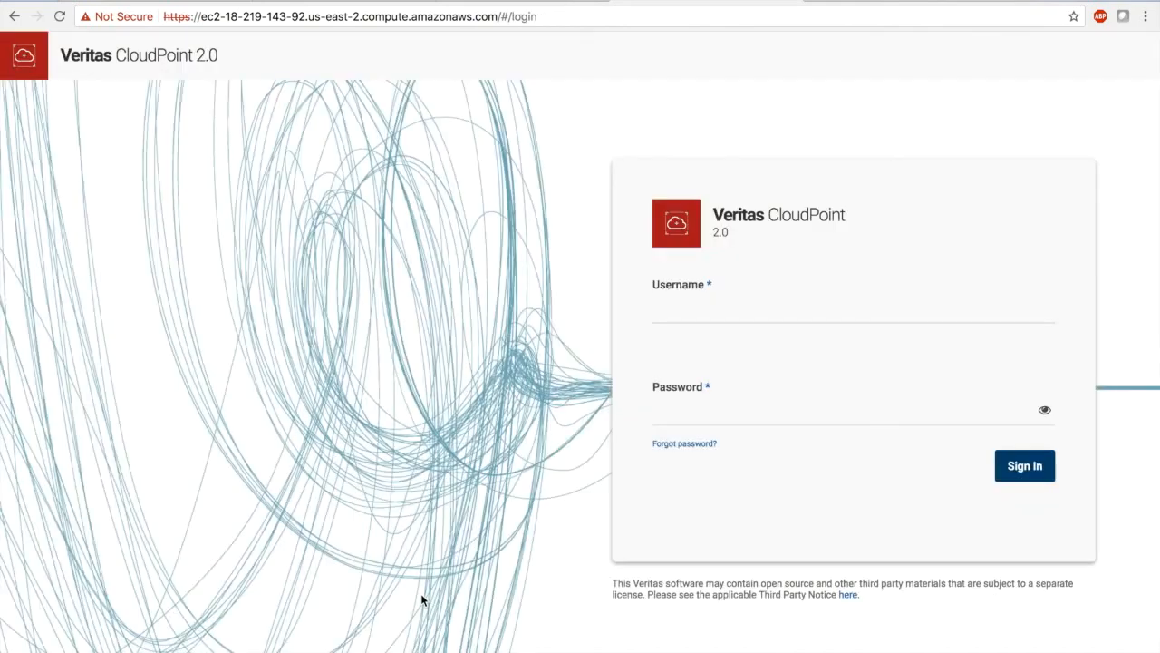
Begin signing in to CloudPoint with the username entry
{"action": "left_click", "coordinate": [738, 309]}
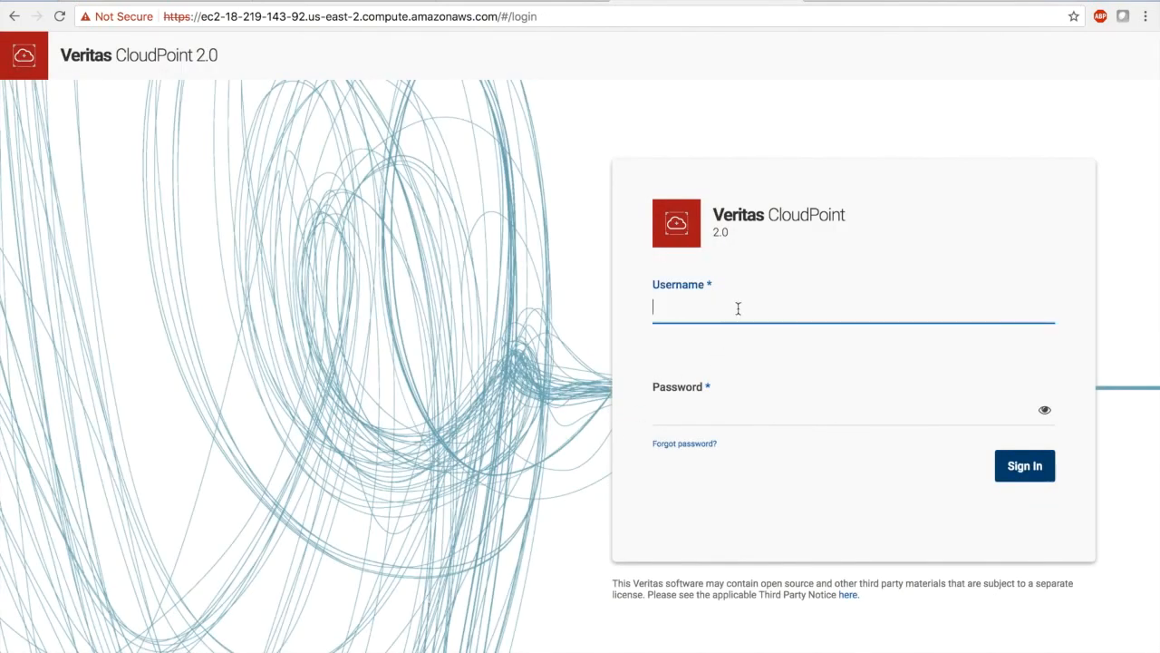